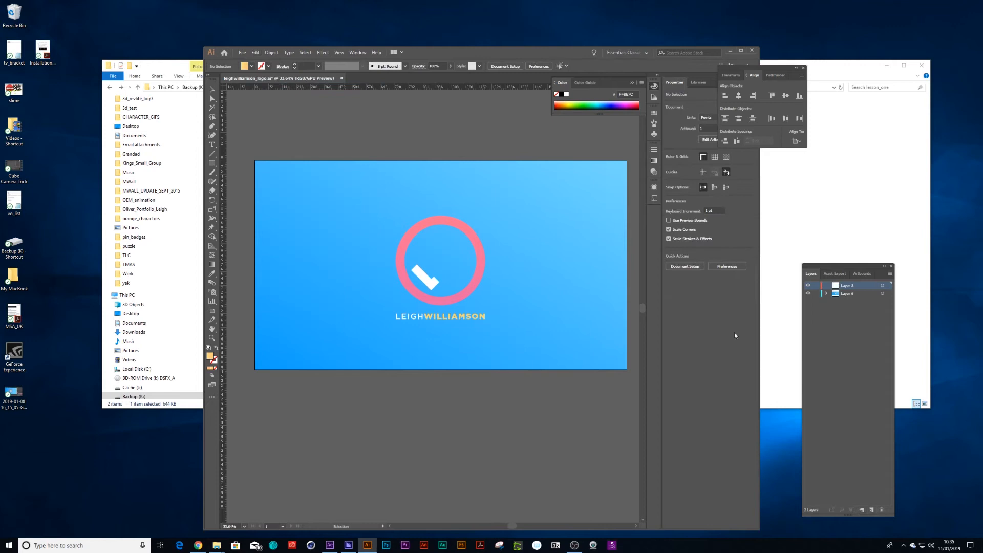
Paste the cut W shape in place on the new layer and name that layer w
click(255, 52)
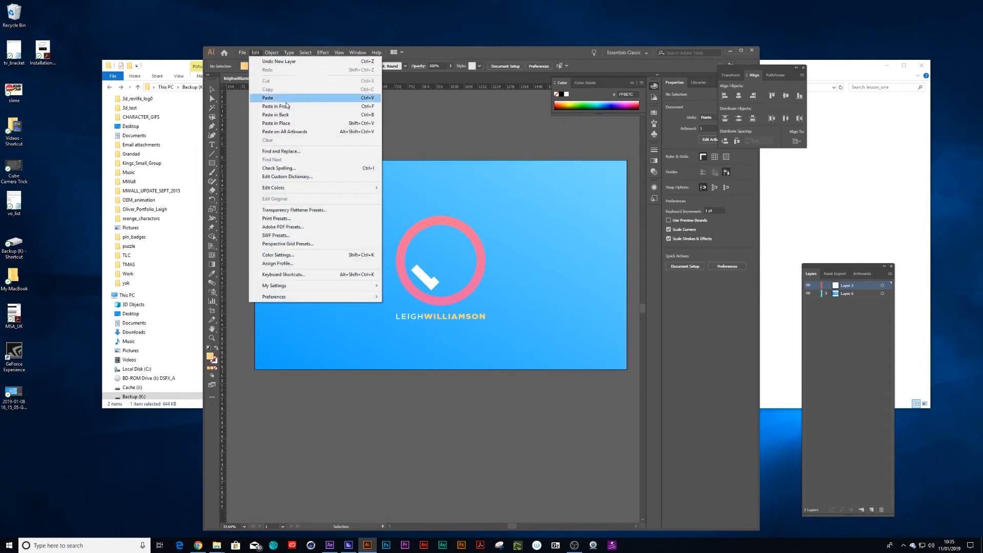
click(279, 123)
double_click(848, 285)
text(w)
key(Return)
Cut the white L shape, paste it in place on a new layer and name the layer l
click(255, 52)
click(276, 82)
click(872, 509)
click(255, 52)
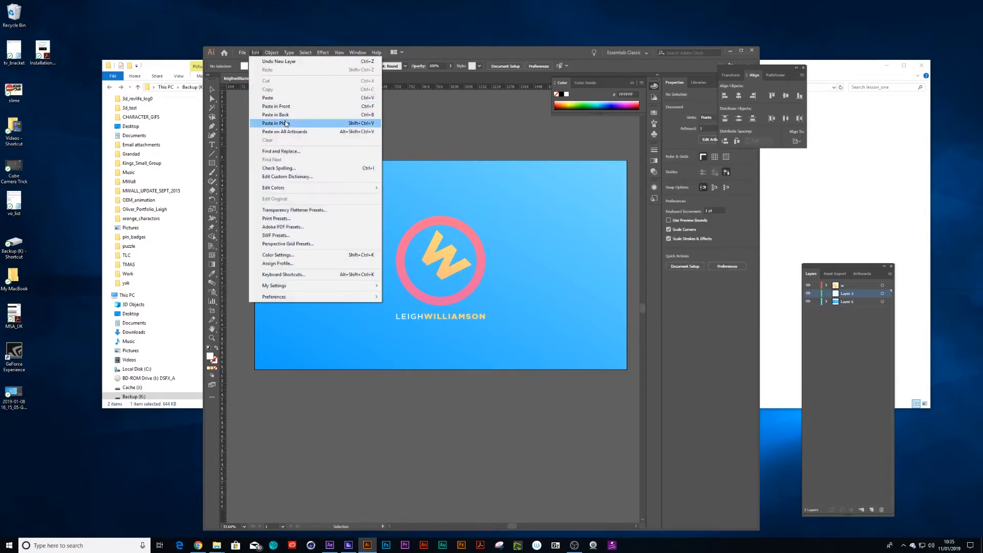
click(276, 124)
double_click(855, 293)
key(BackSpace)
key(Return)
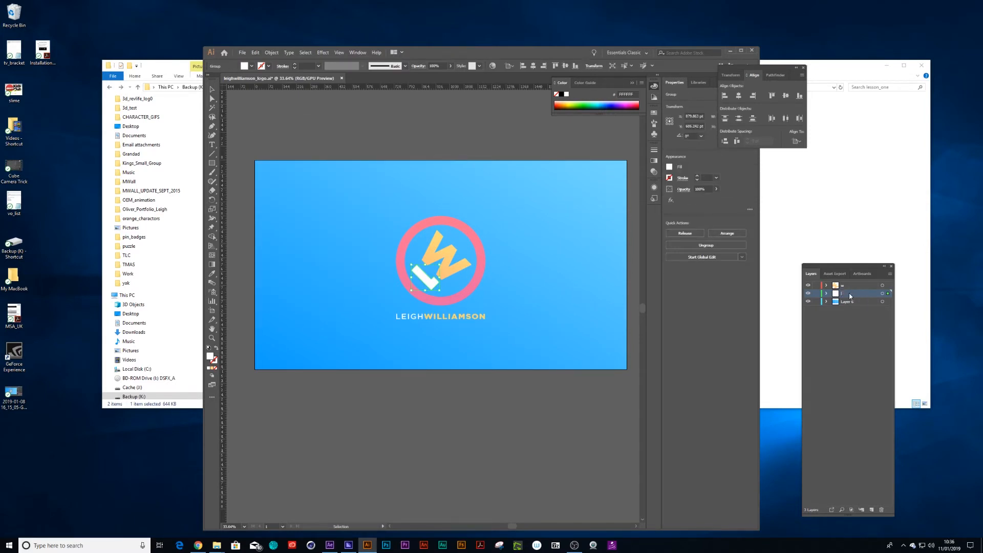
Cut the pink ring, paste it in place on a new layer and name the layer circle
click(463, 298)
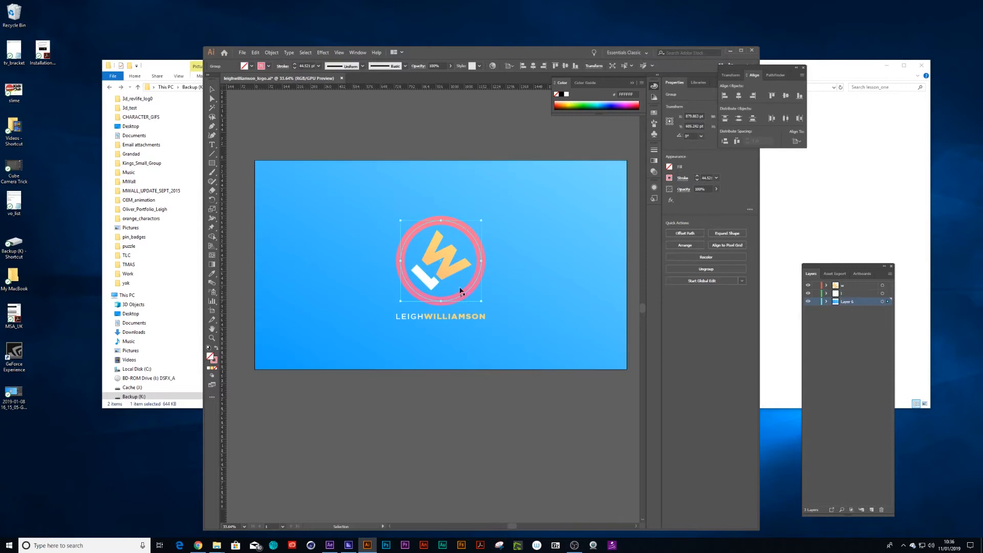
click(256, 53)
click(266, 80)
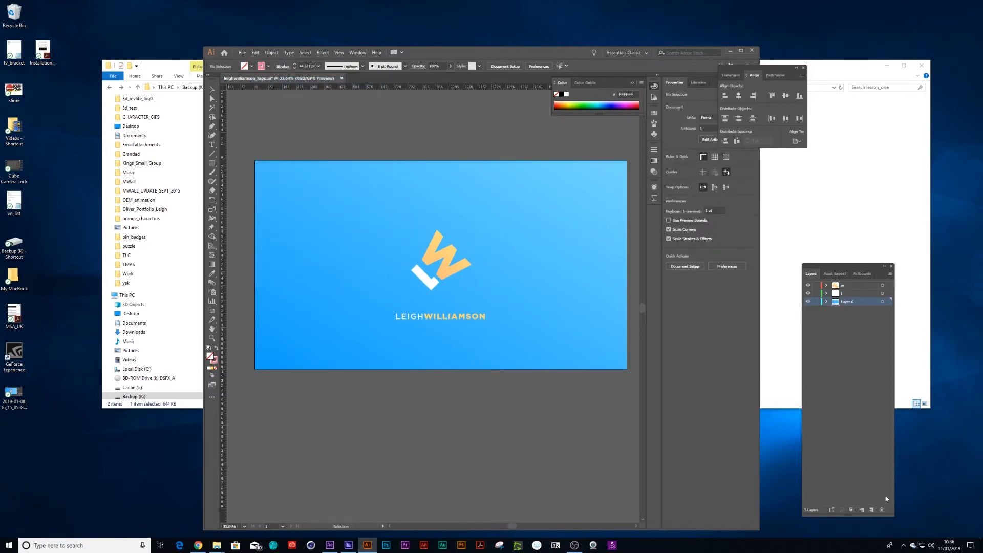
click(871, 509)
click(256, 52)
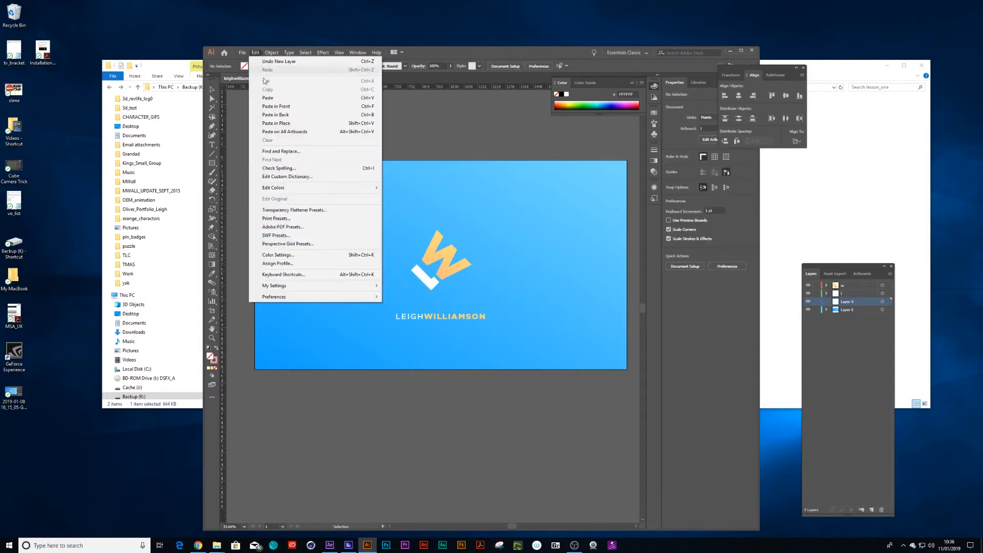
click(287, 123)
double_click(845, 301)
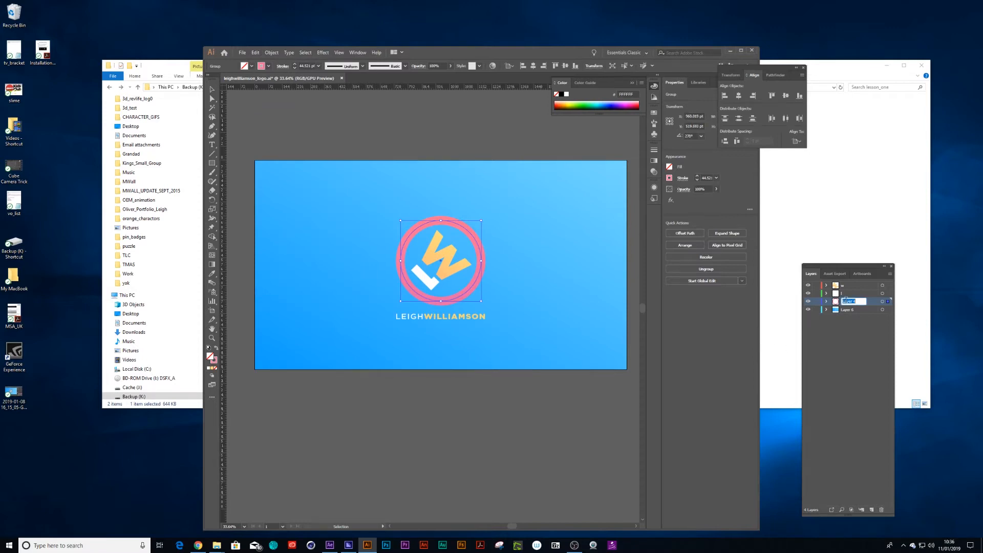
text(circle)
key(Return)
Cut the wordmark beneath the ring, paste it in place on a new layer and name the layer after its text
click(428, 316)
click(255, 53)
click(264, 81)
click(871, 510)
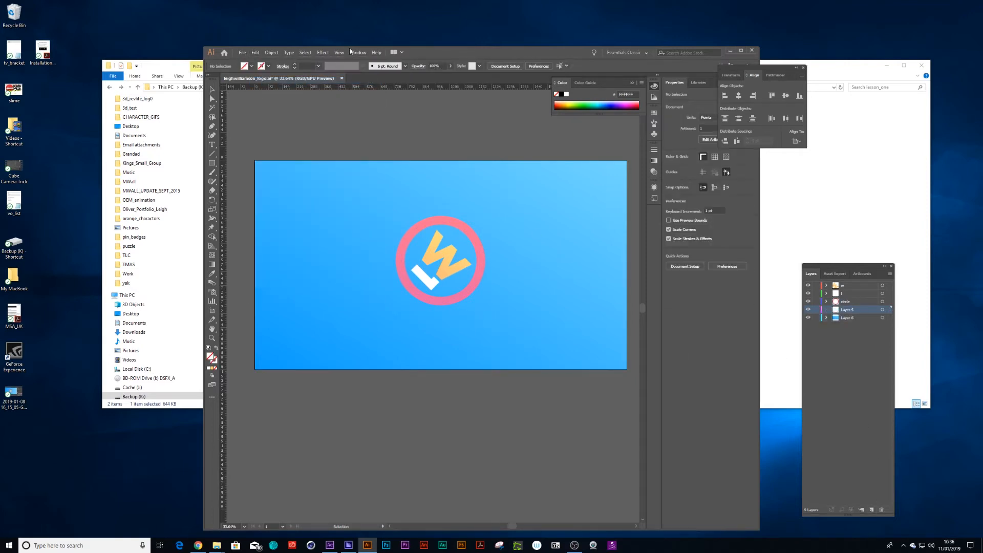
click(255, 53)
click(287, 127)
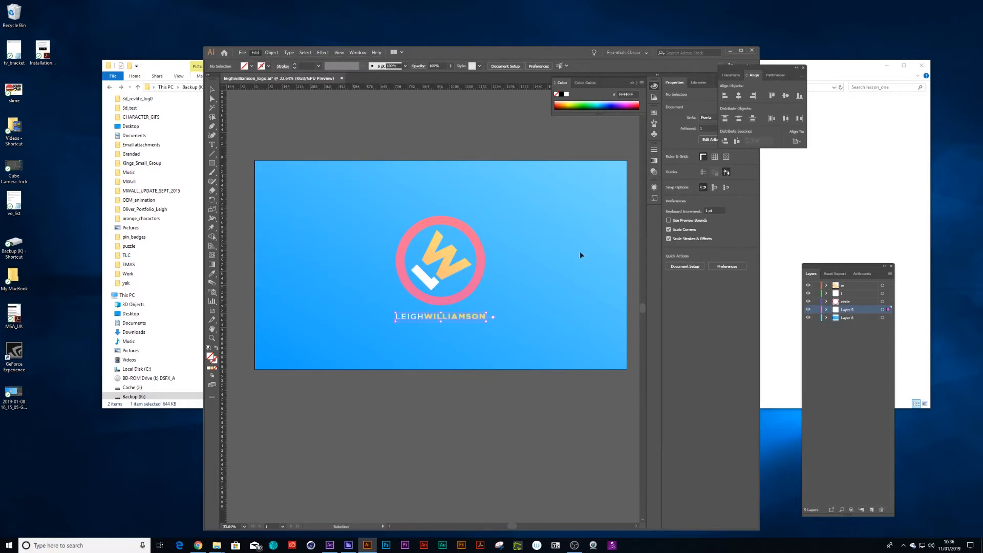
double_click(847, 310)
text(t)
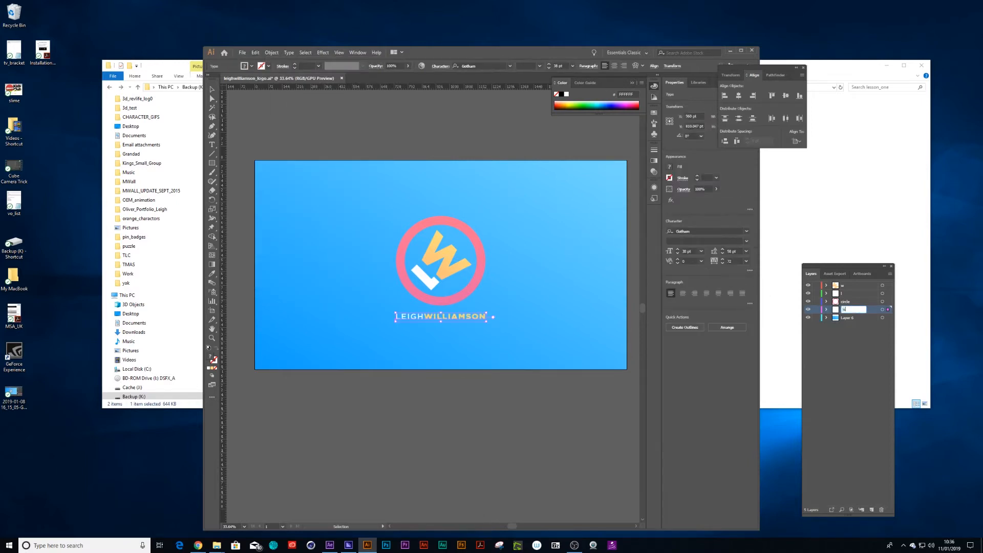
text(eighwilliamson)
key(Return)
Lock all five layers and rename the bottom layer background
drag(819, 286, 817, 313)
double_click(849, 317)
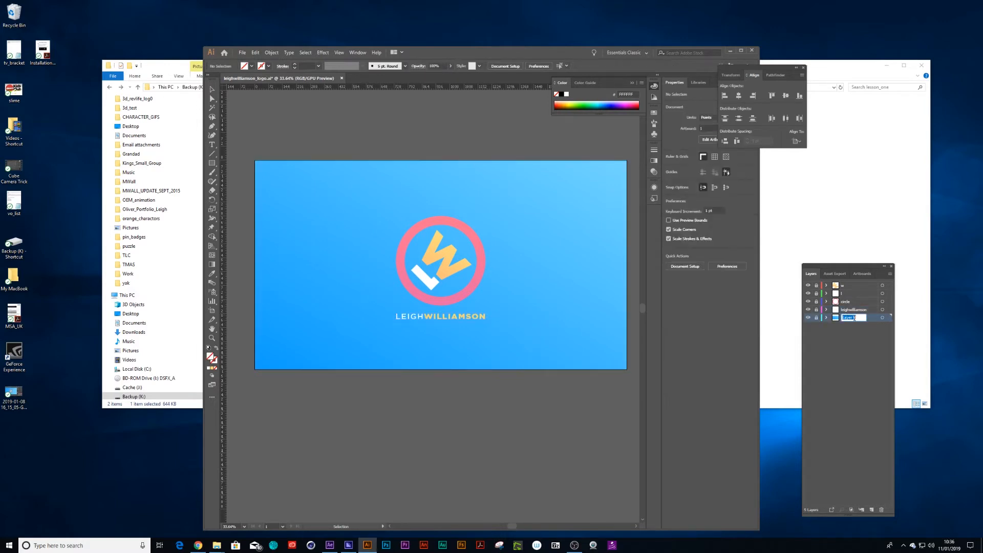
text(back)
key(Return)
Save the layered logo document and switch to After Effects
key(ctrl+s)
click(330, 545)
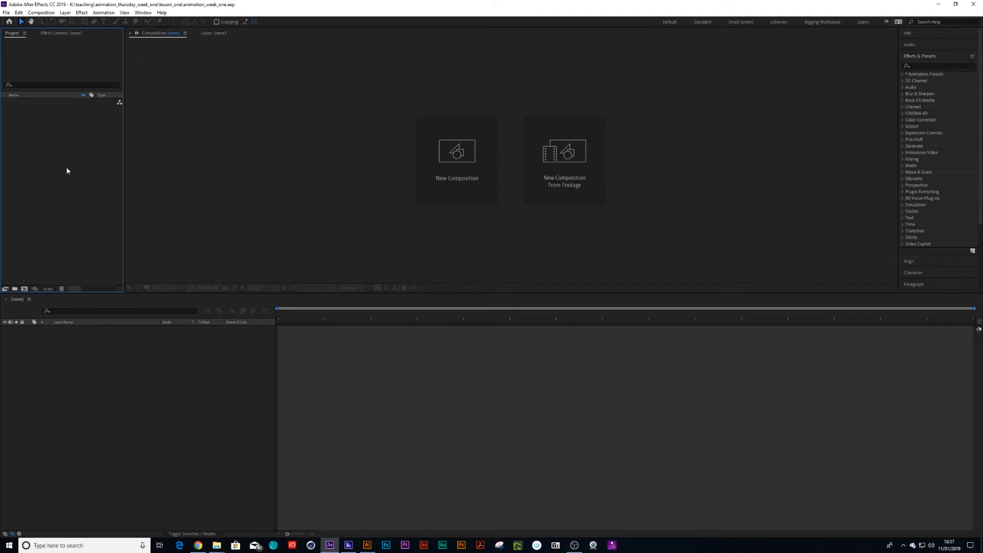
double_click(70, 167)
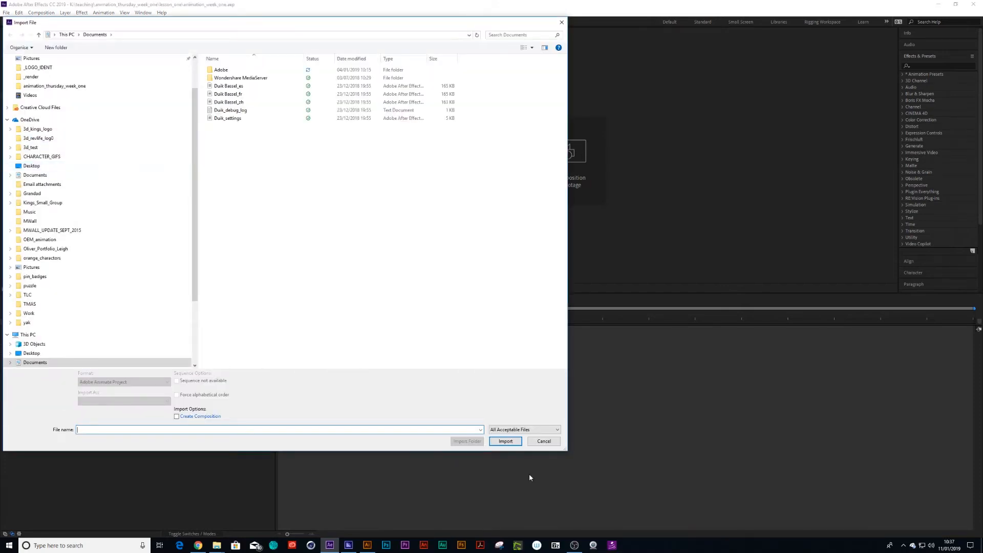
click(541, 443)
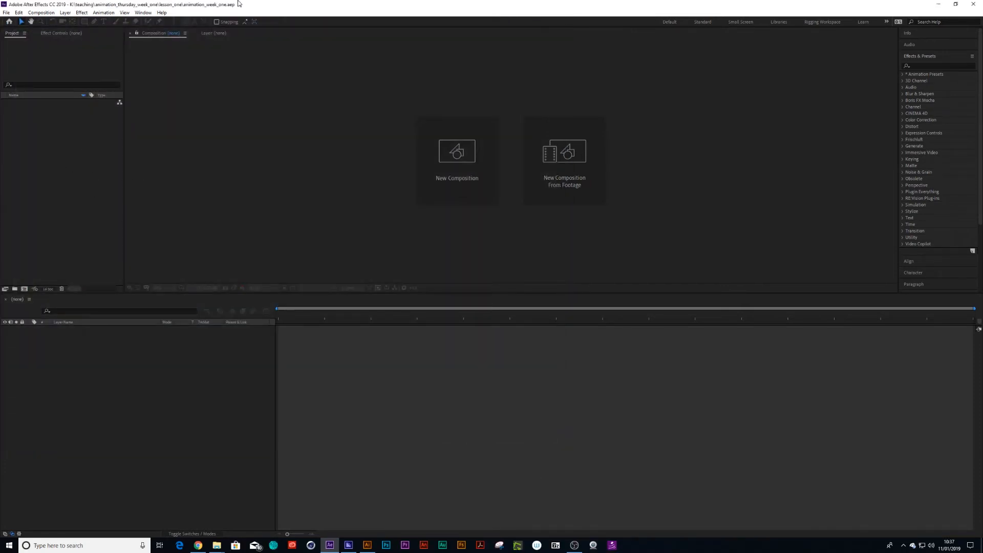
Import the logo's Illustrator file from the lesson_one folder into the project as a Composition with Document Size footage dimensions
drag(251, 7, 590, 74)
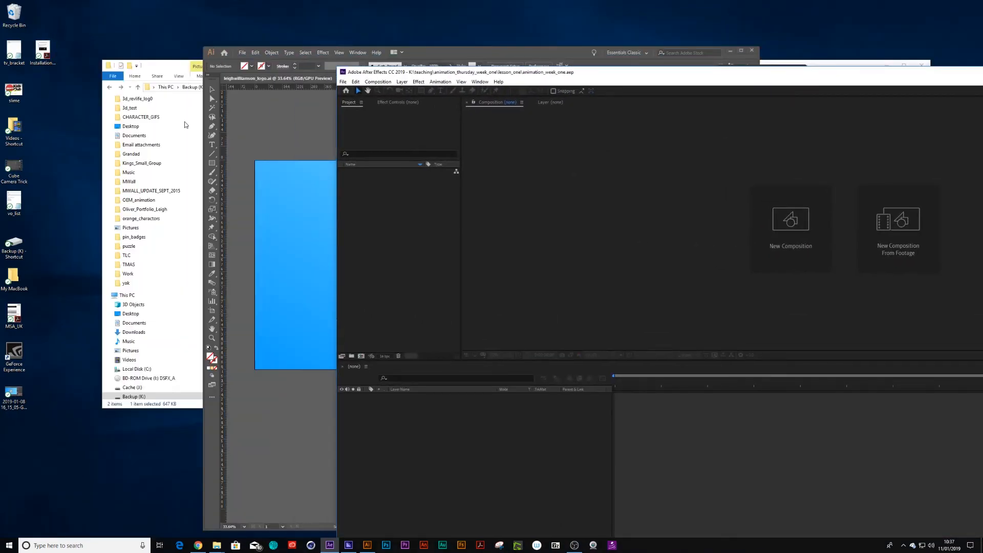
click(166, 70)
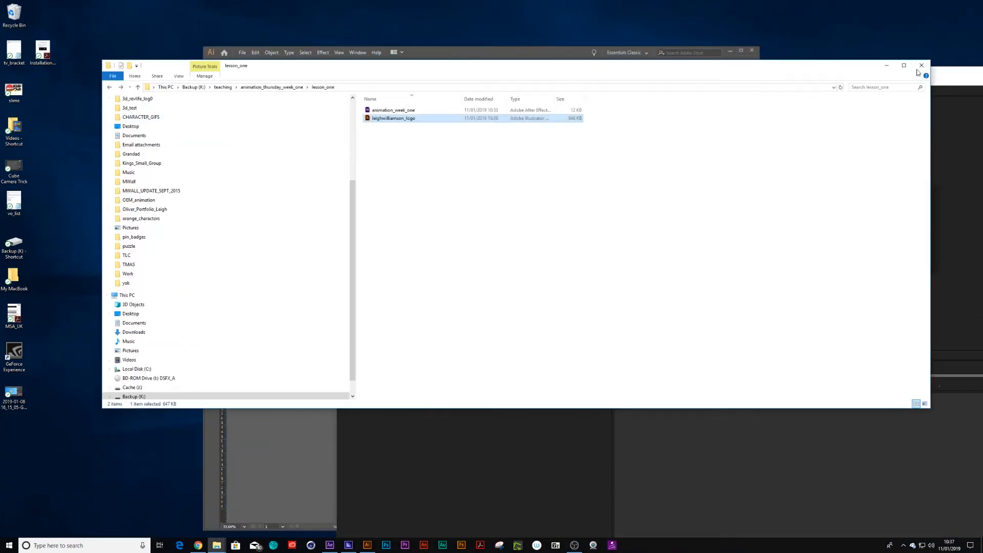
drag(814, 71, 773, 306)
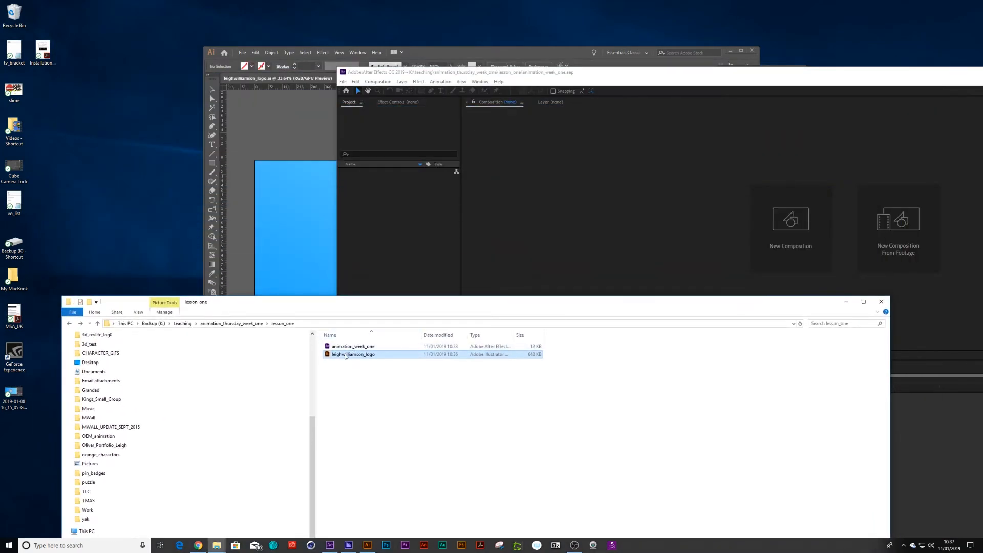
drag(347, 358, 405, 250)
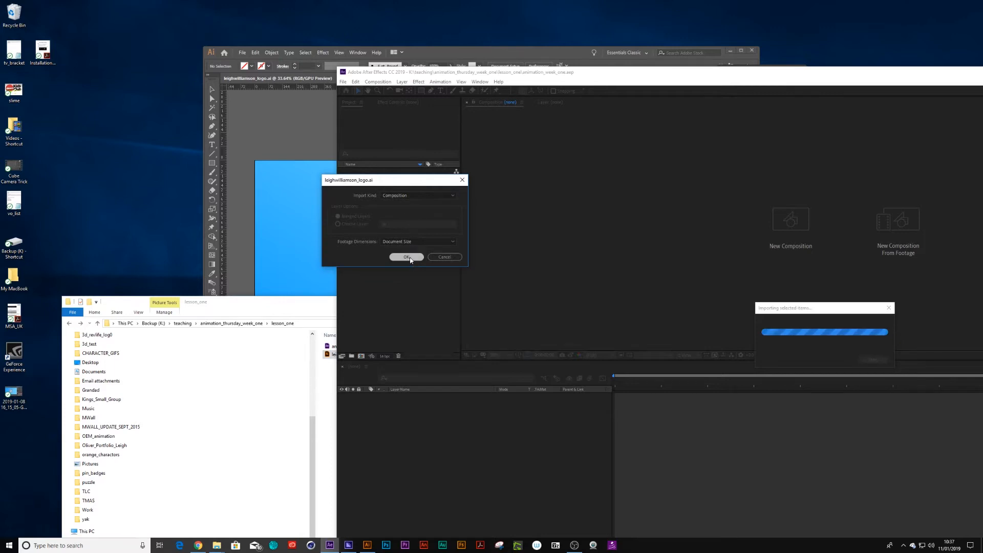
click(407, 257)
click(286, 315)
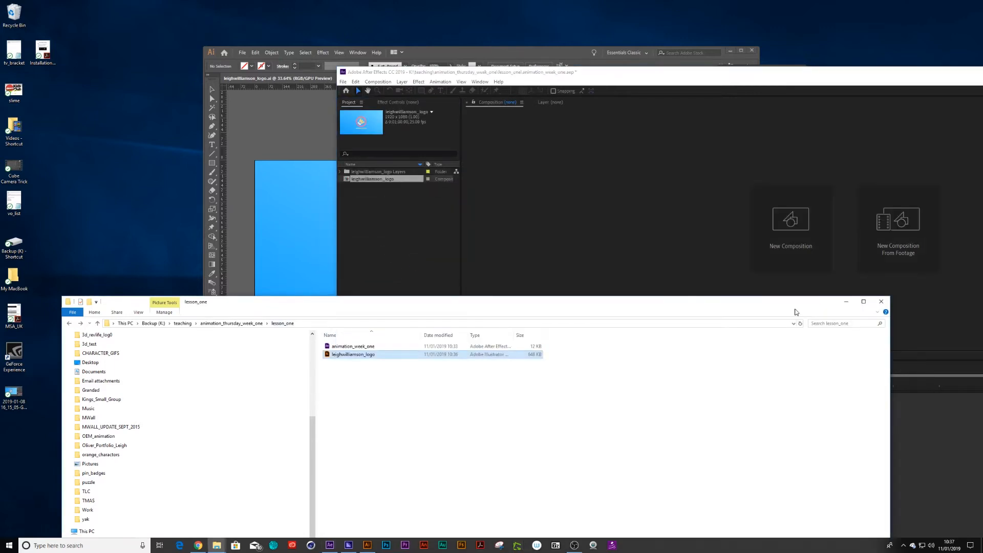
click(846, 302)
drag(827, 77, 540, 1)
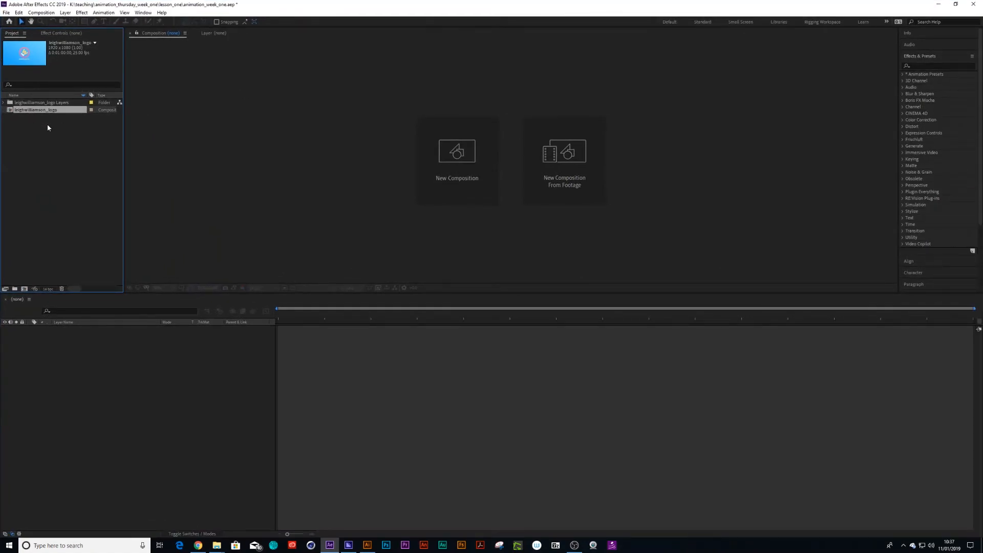
Check the contents of the imported layers folder and open the logo composition
click(4, 103)
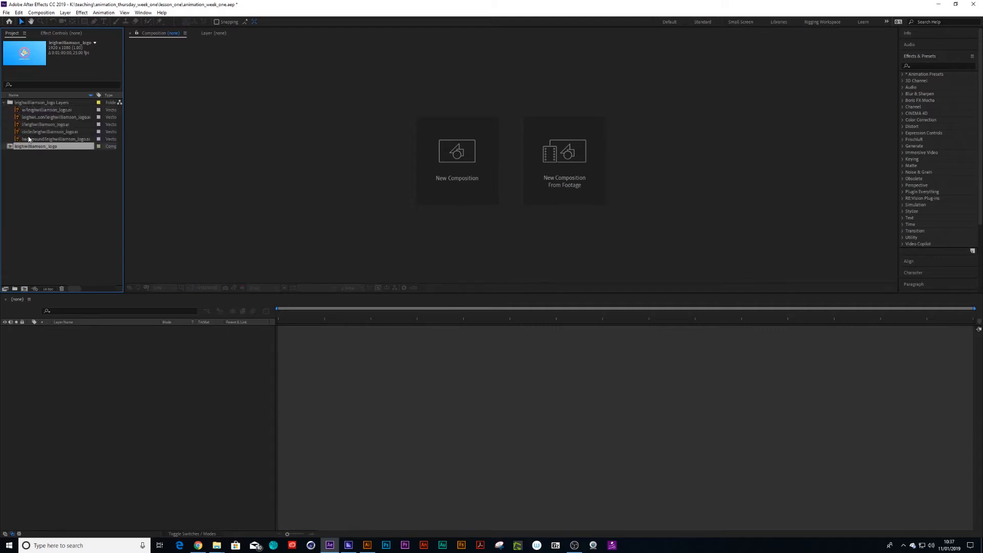
click(4, 103)
double_click(27, 110)
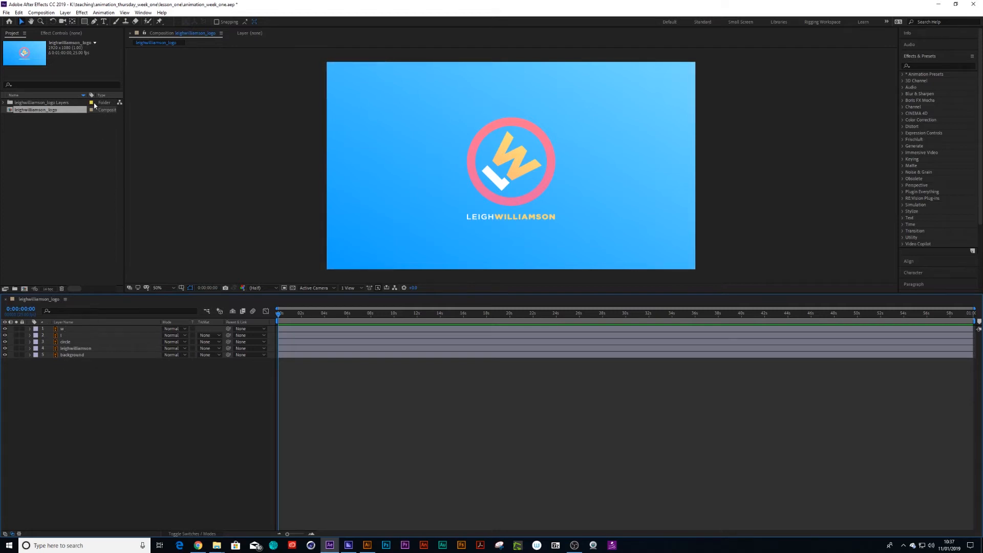
Set the logo composition's duration to 0:00:01:00
click(41, 13)
click(62, 31)
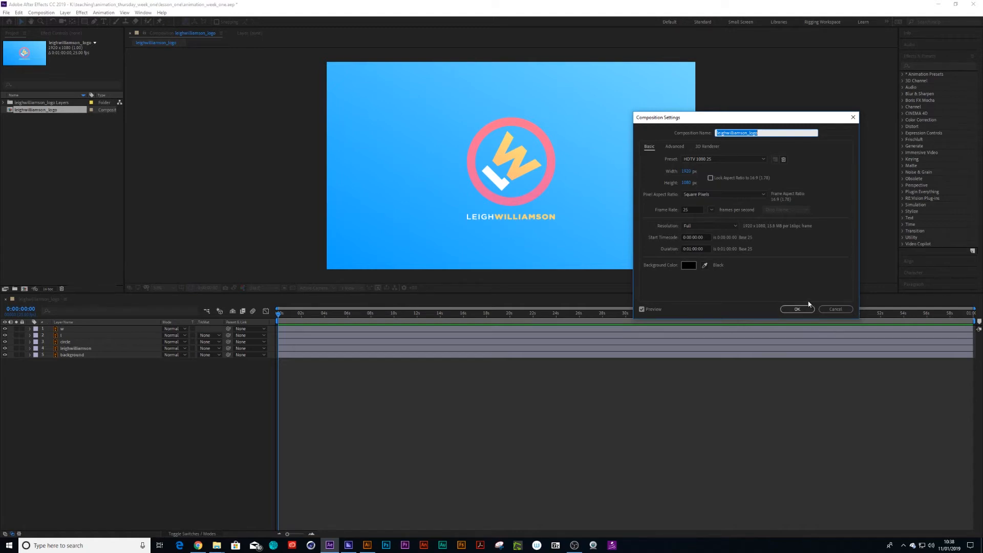
click(692, 249)
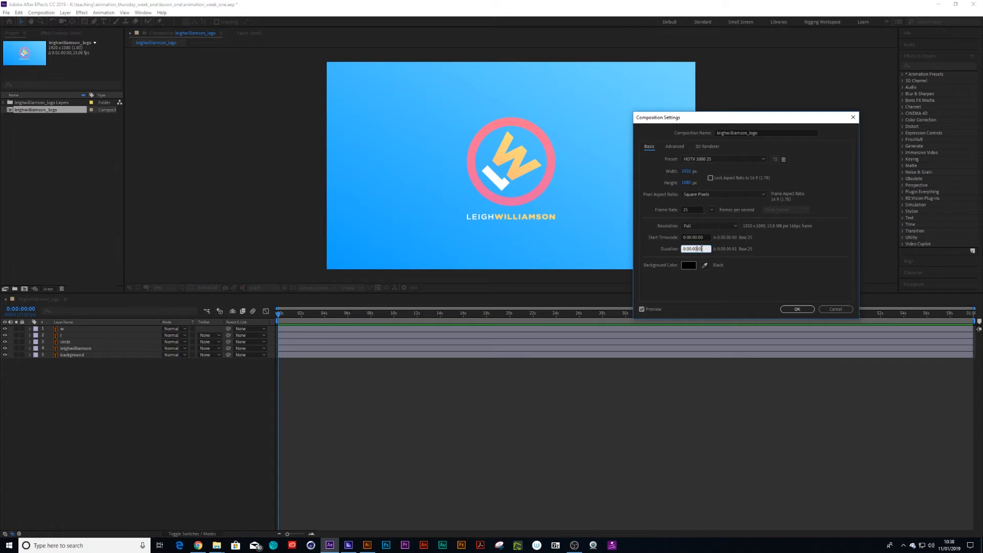
click(797, 309)
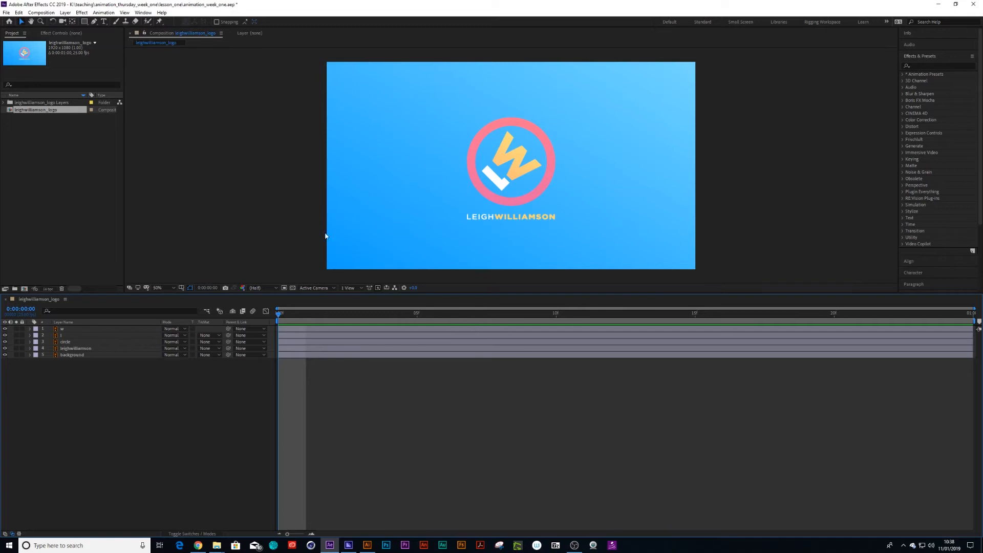
Set the logo composition's duration to 0:01:00:00
click(41, 12)
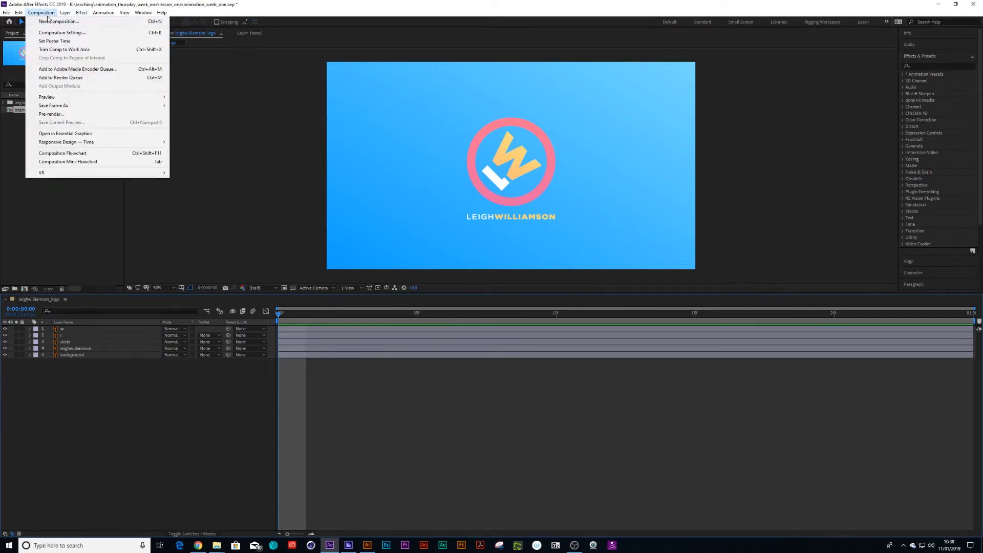
click(57, 32)
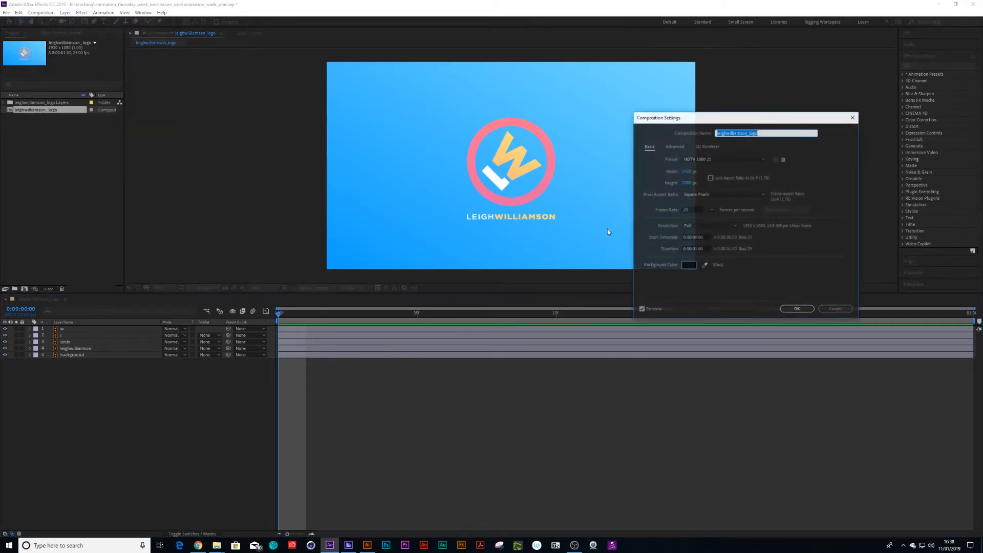
click(691, 248)
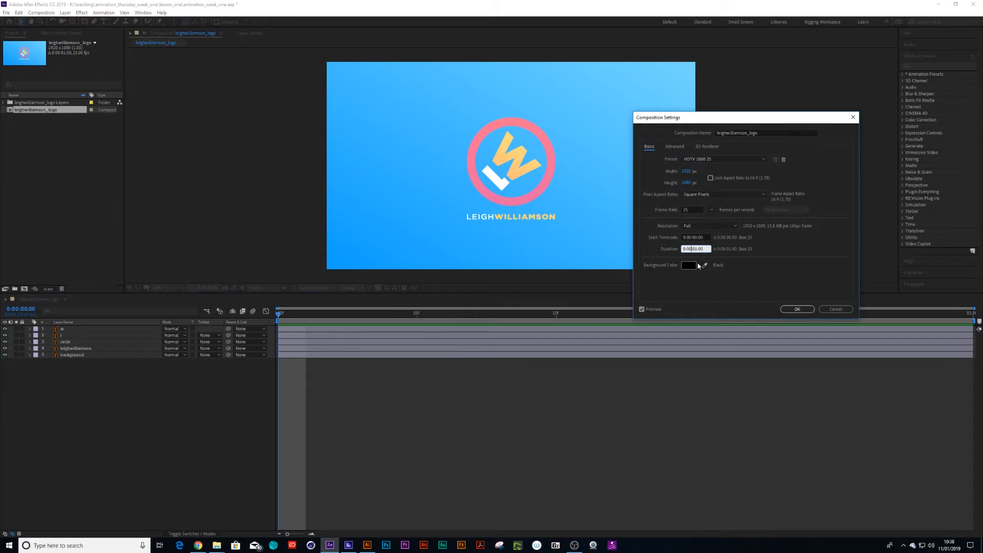
click(797, 309)
Extend all five layers to the end of the one-minute composition, keeping the current time at 0:00:00:00
scroll(739, 342, down, 5)
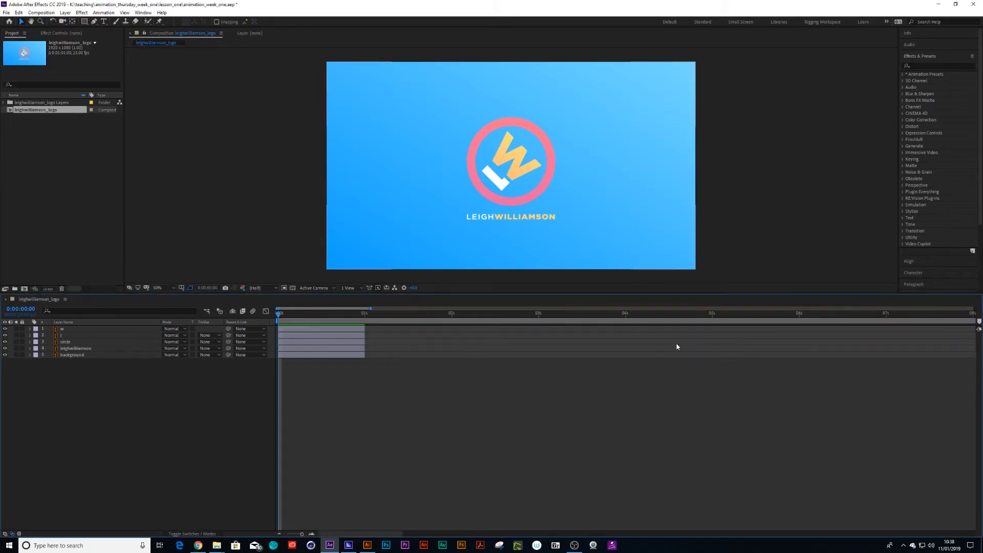
scroll(373, 342, down, 3)
click(300, 329)
drag(302, 358, 955, 330)
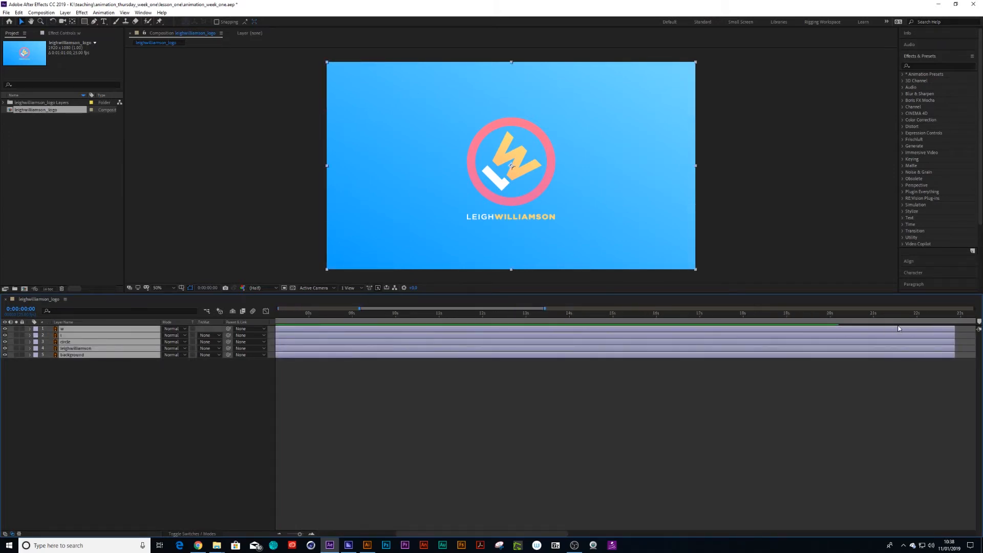
key(minus)
key(minus)
drag(540, 328, 974, 328)
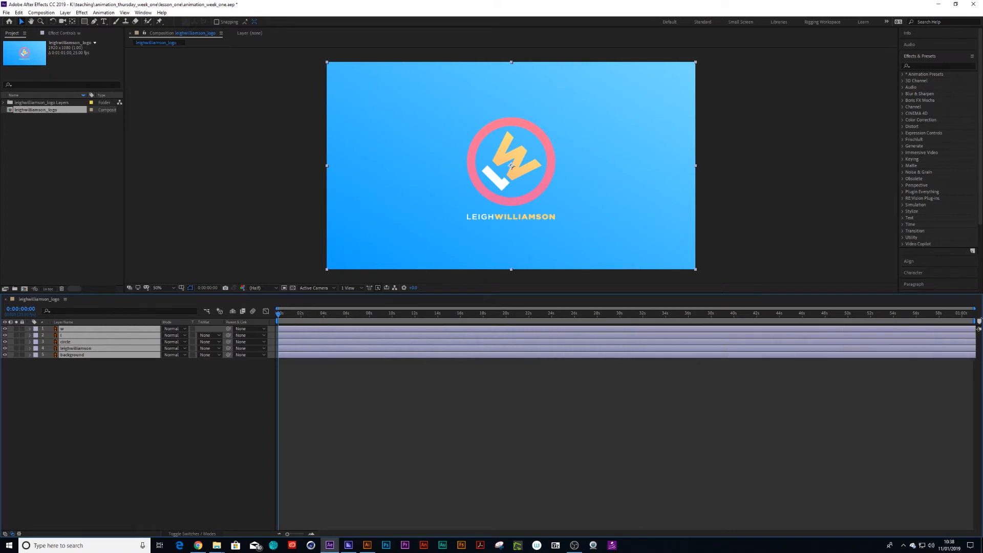
drag(297, 315, 247, 330)
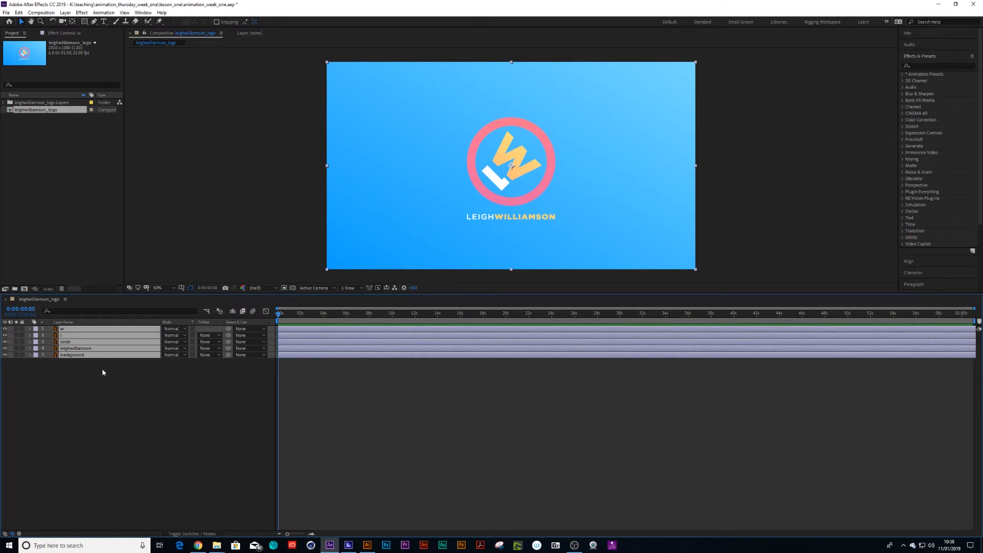
click(86, 373)
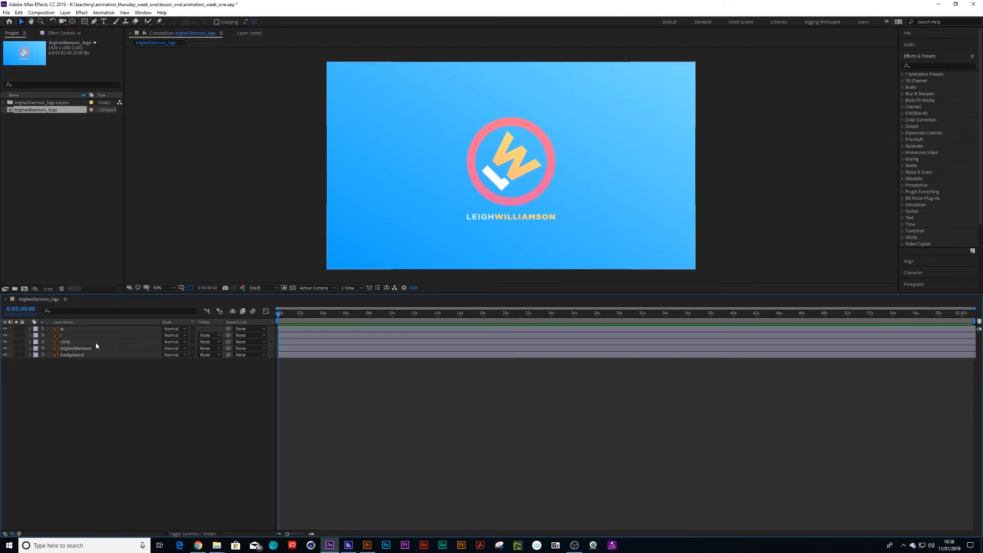
Set the label colour of the w and l layers to Red
click(63, 331)
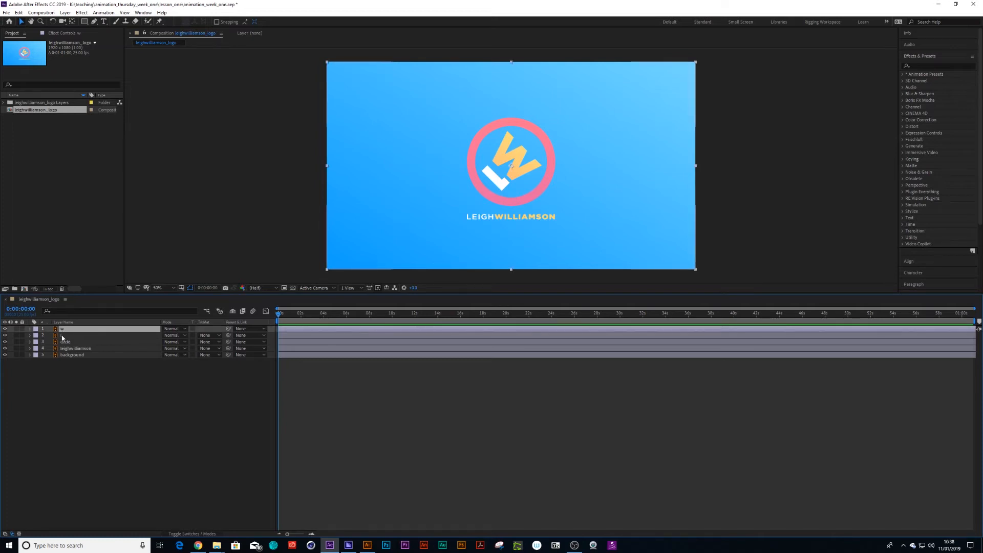
ctrl+click(61, 336)
click(35, 335)
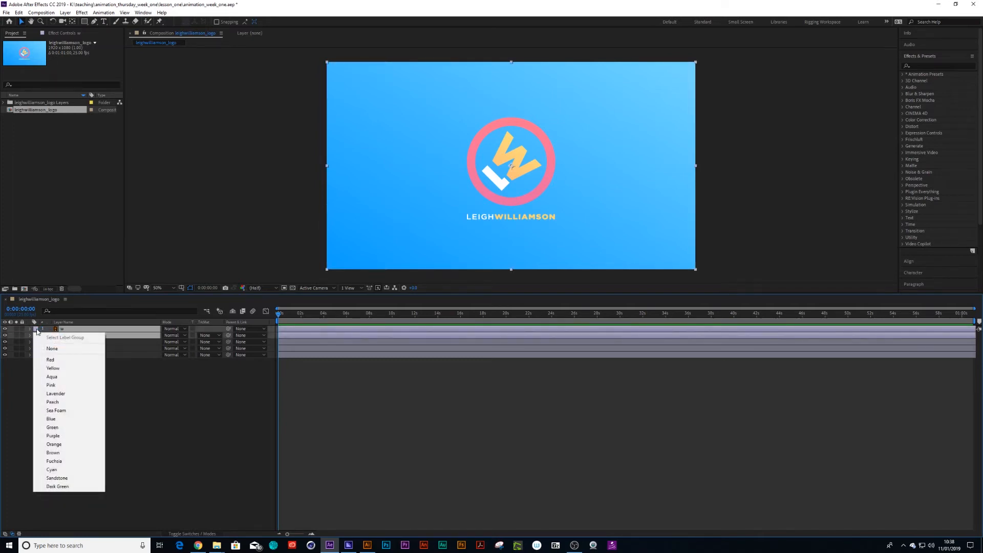
click(51, 360)
Set the logo composition's label colour to Red in the project and deselect the layers
click(86, 186)
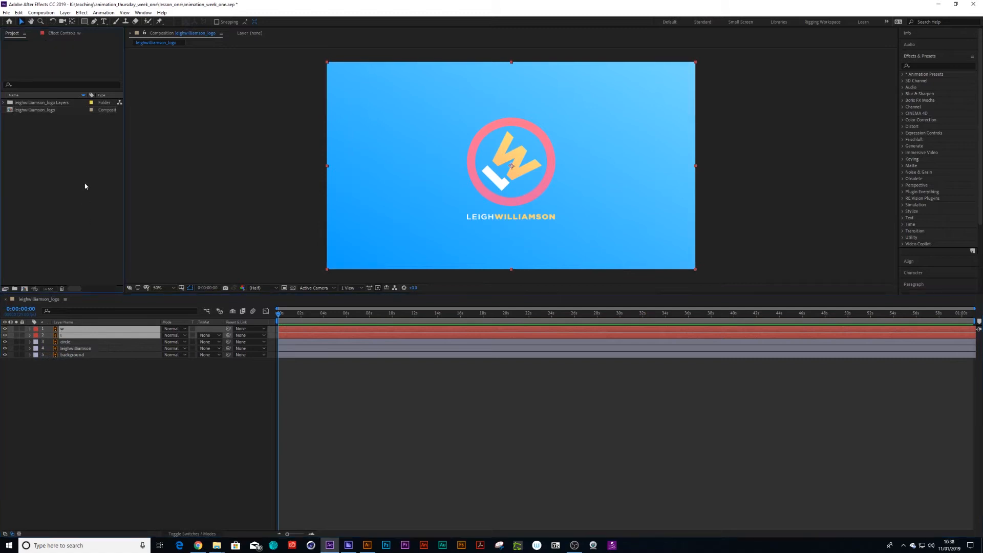
click(90, 110)
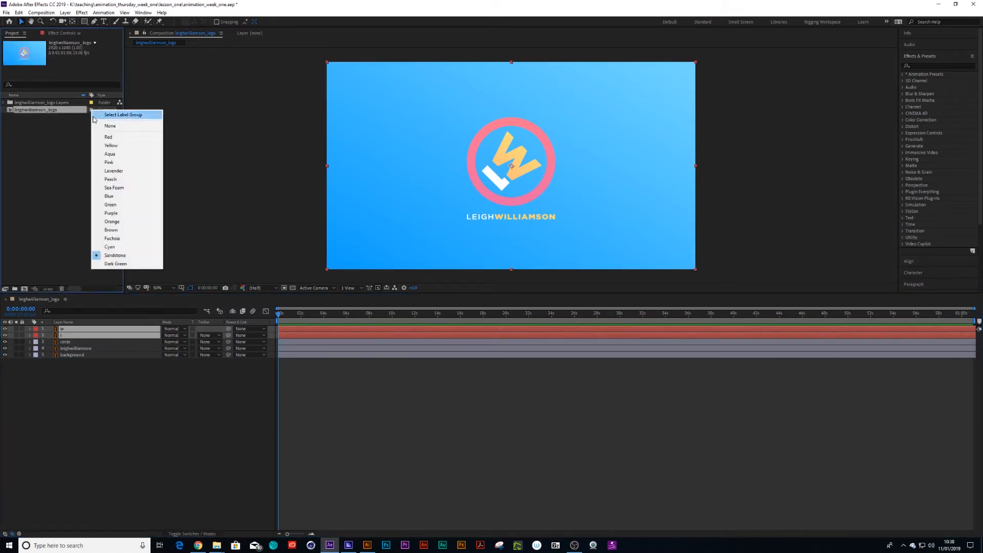
click(104, 138)
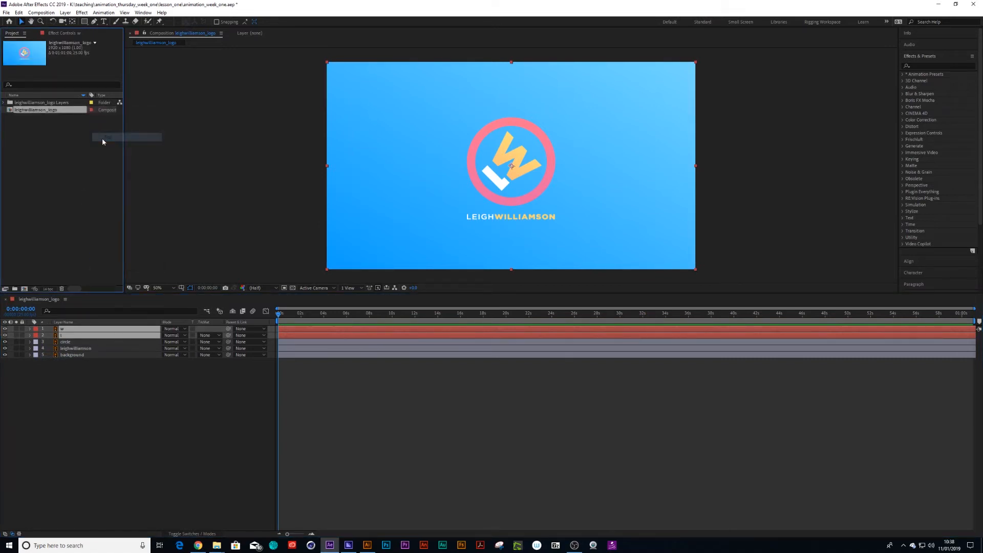
click(90, 406)
Move the w layer's anchor point down to the base of the W and test the layer's rotation around it
click(62, 329)
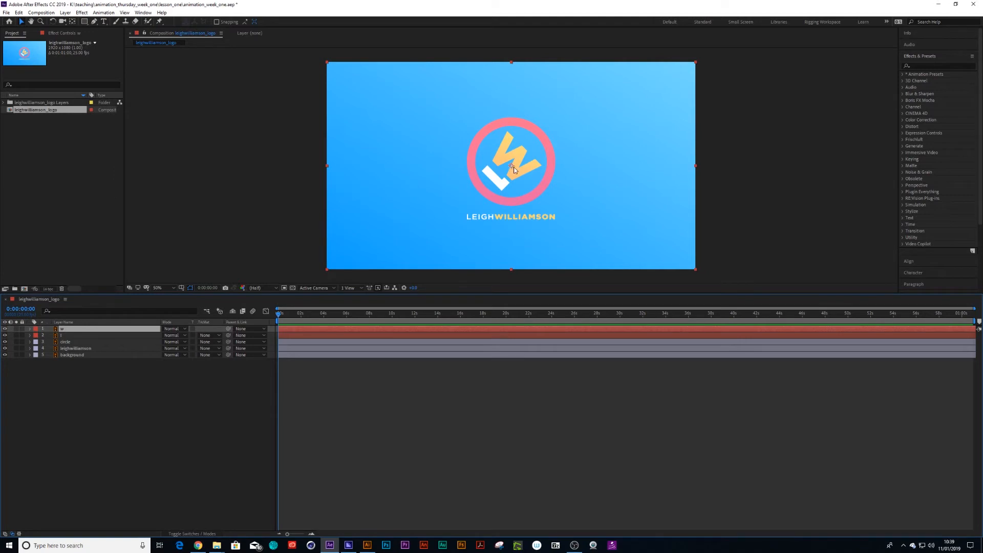
drag(512, 167, 512, 180)
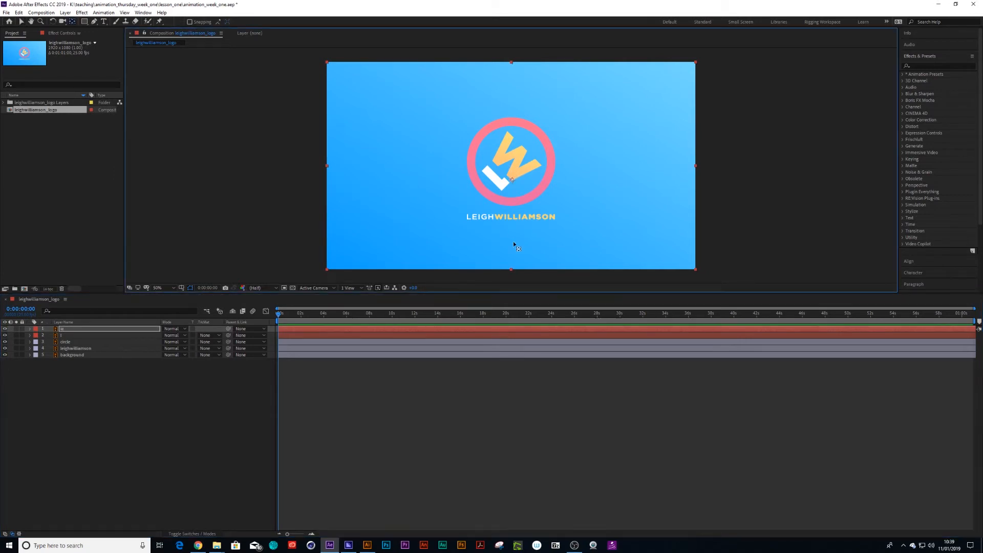
key(r)
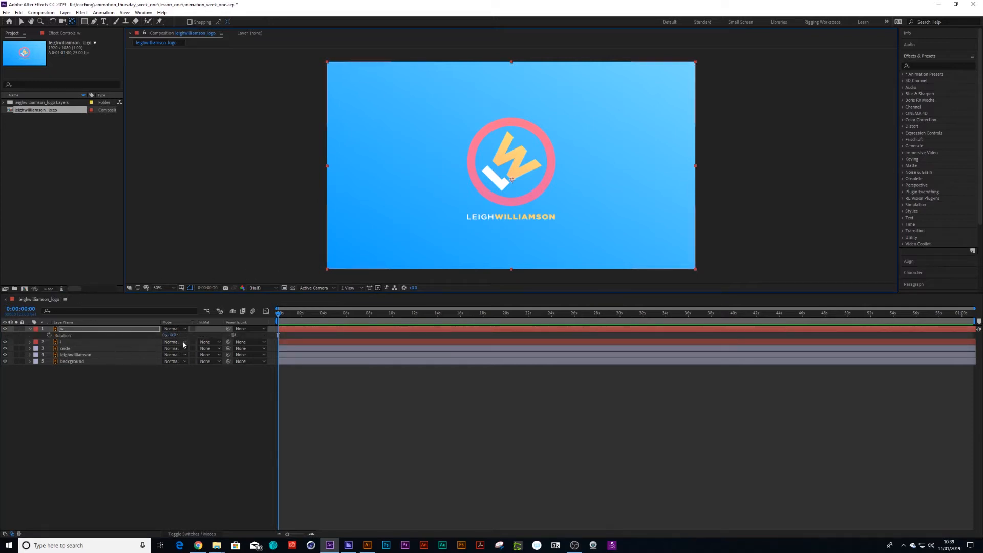
drag(170, 335, 182, 338)
key(ctrl+z)
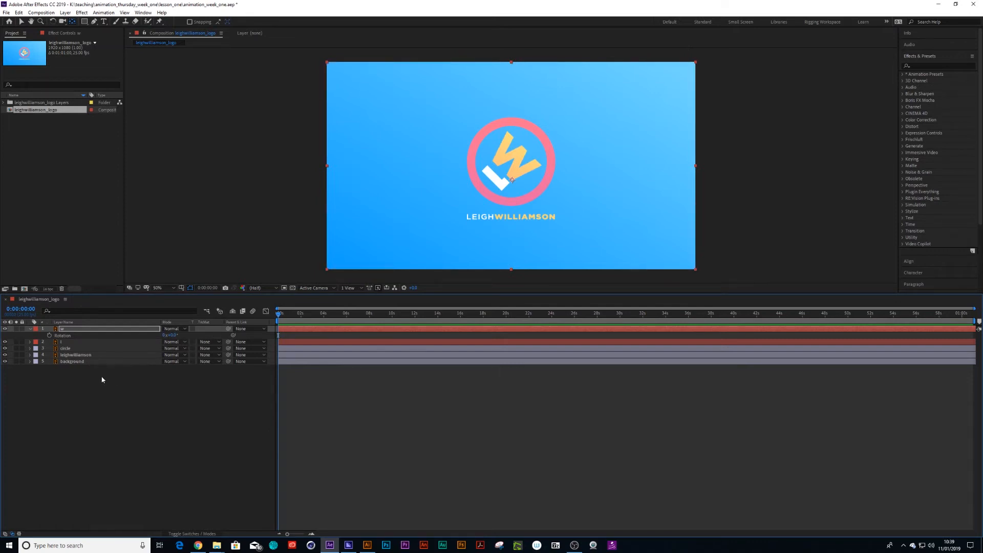
Toggle the wordmark layer's visibility off and on to check which artwork it holds
click(83, 355)
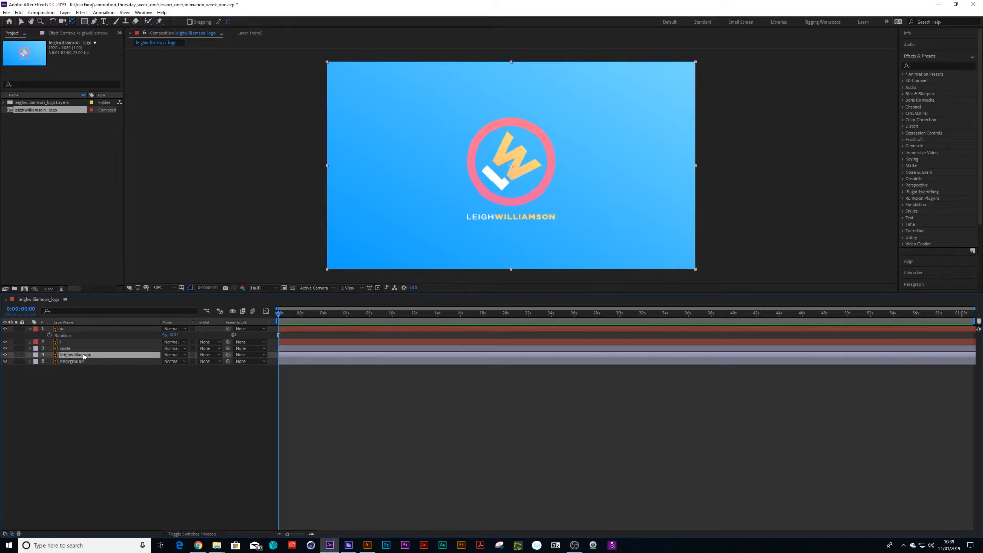
click(4, 355)
click(4, 355)
click(5, 355)
click(5, 355)
Try to create outlines from the imported wordmark layer
right_click(86, 354)
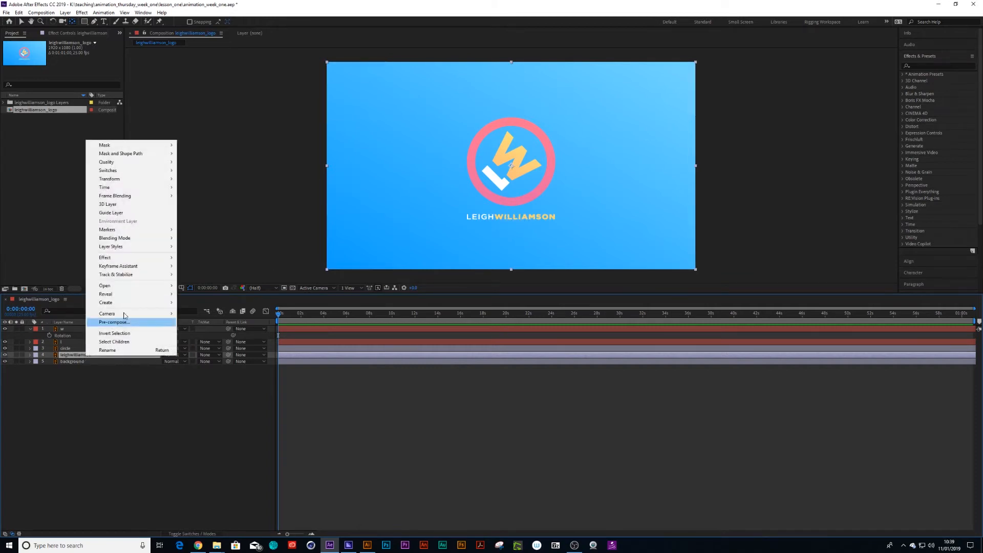
mouse_move(139, 294)
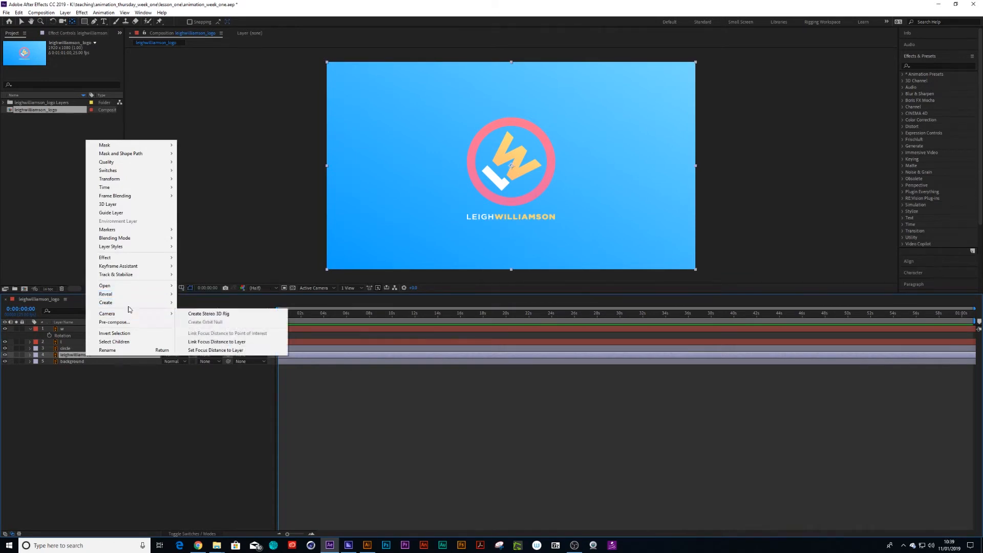
click(220, 327)
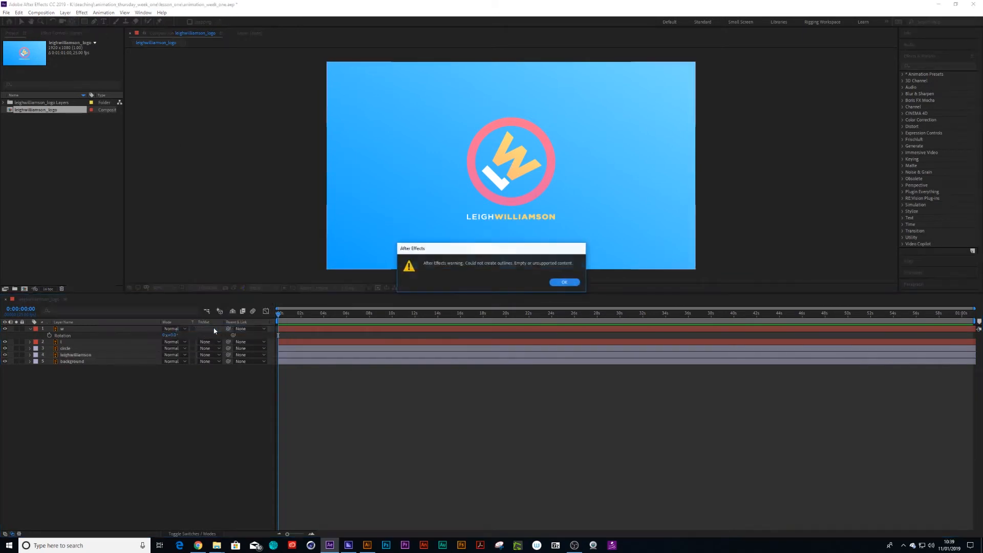
click(564, 282)
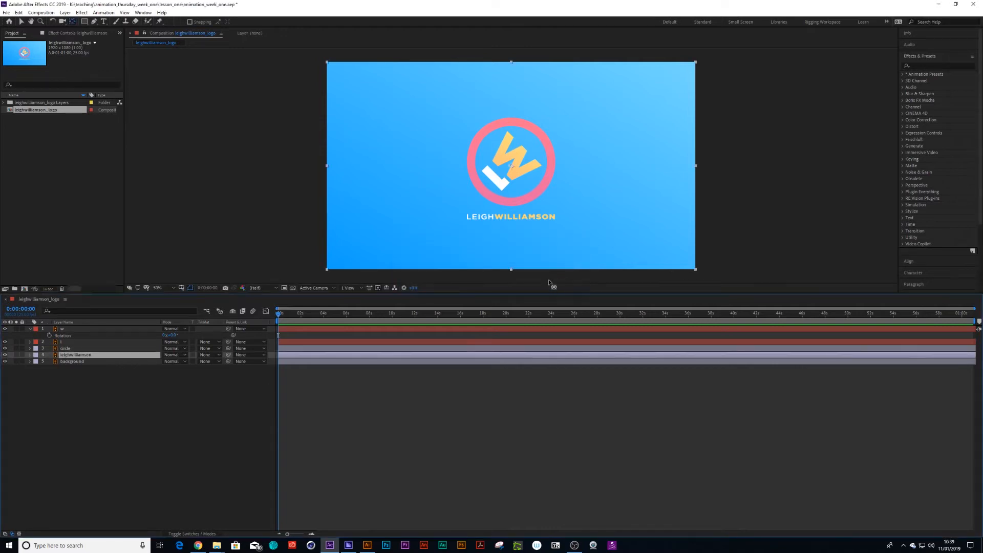
Switch to Illustrator, unlock the wordmark layer, and copy all of its text
click(366, 547)
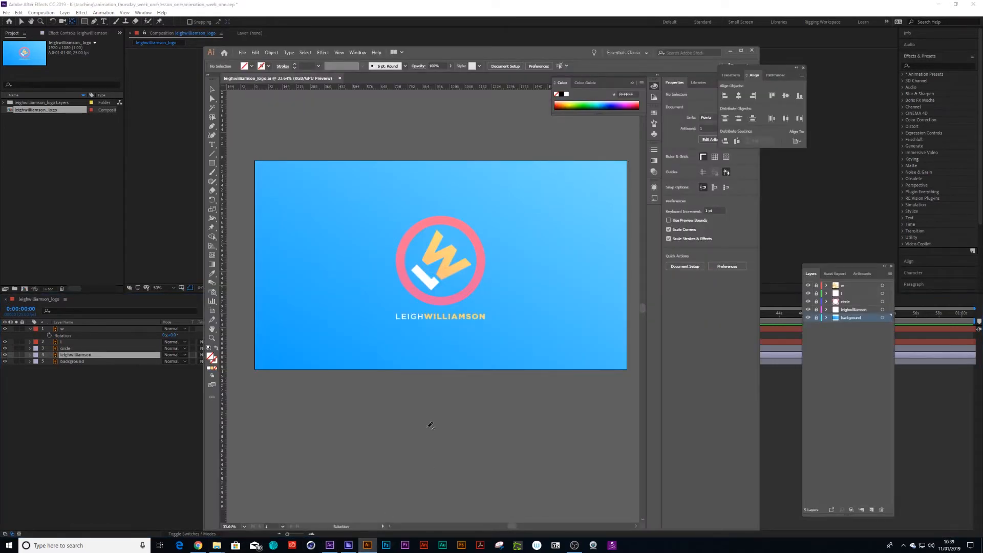
click(817, 310)
double_click(444, 317)
key(ctrl+a)
key(ctrl+c)
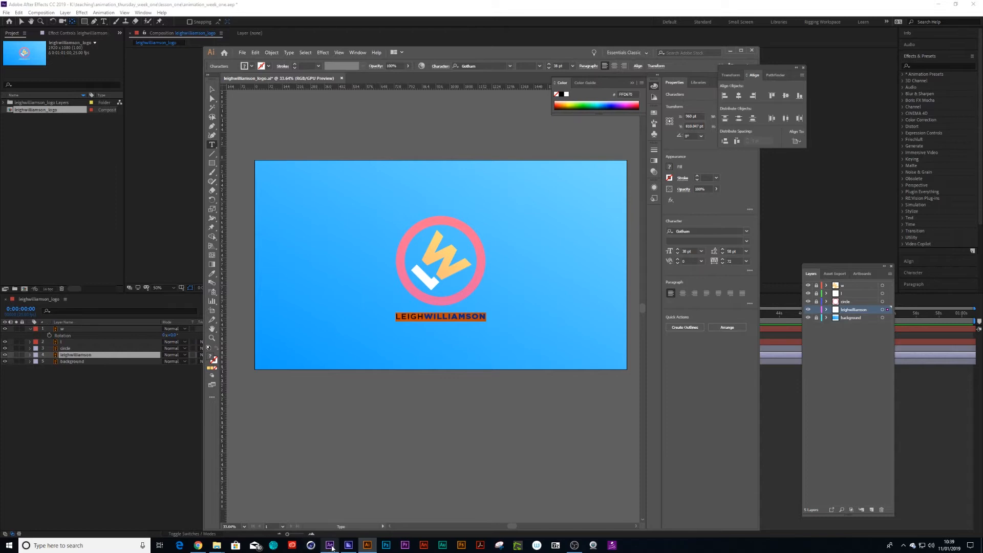
Return to After Effects, paste the copied wordmark into a new text layer, and place it below the original wordmark
click(330, 545)
click(65, 13)
mouse_move(75, 20)
click(207, 22)
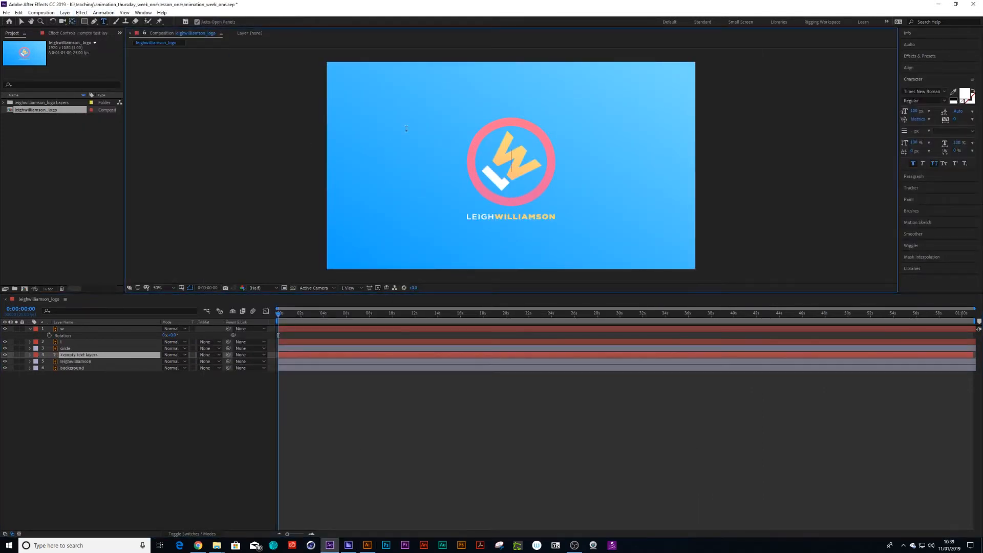
key(ctrl+v)
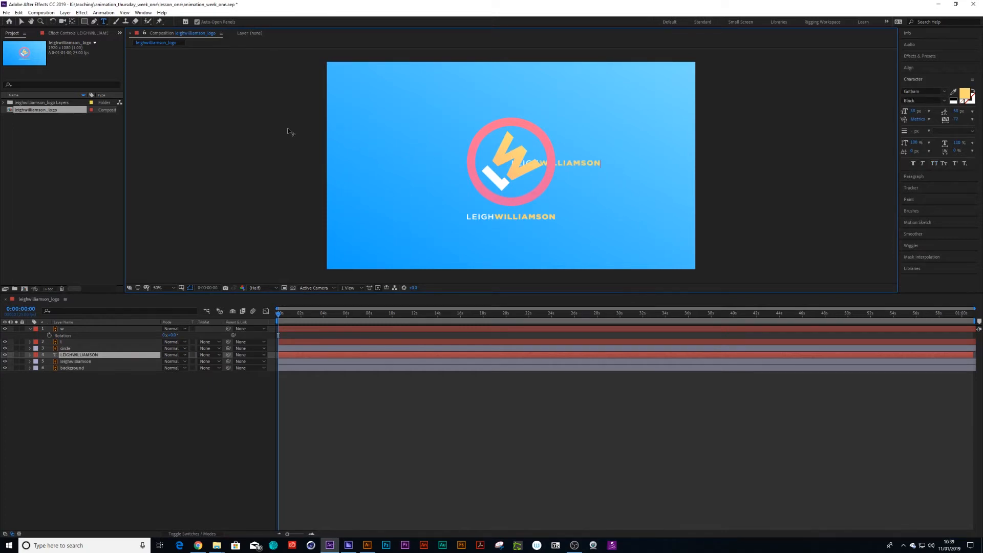
click(21, 24)
drag(574, 163, 506, 248)
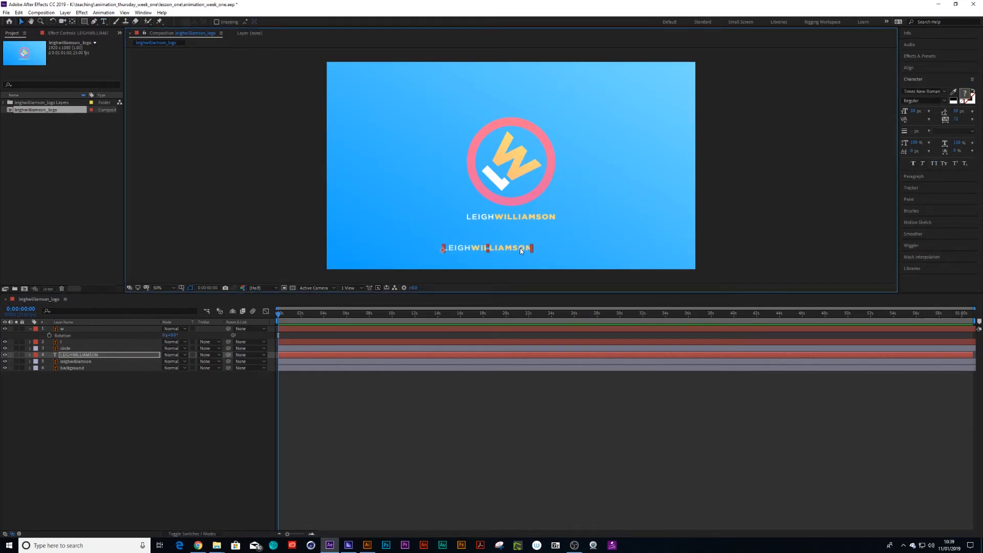
Test the pasted text's editability by adding random characters at its end and deleting them again
double_click(521, 249)
click(530, 248)
text(sdfhldkfjsf)
key(BackSpace)
key(BackSpace)
key(BackSpace)
key(BackSpace)
key(BackSpace)
key(BackSpace)
key(BackSpace)
key(BackSpace)
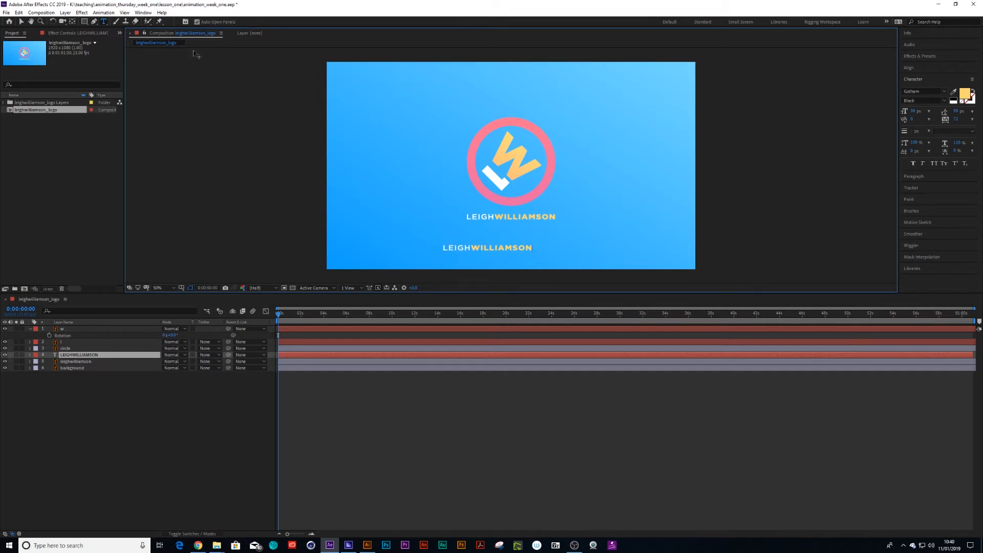
click(21, 22)
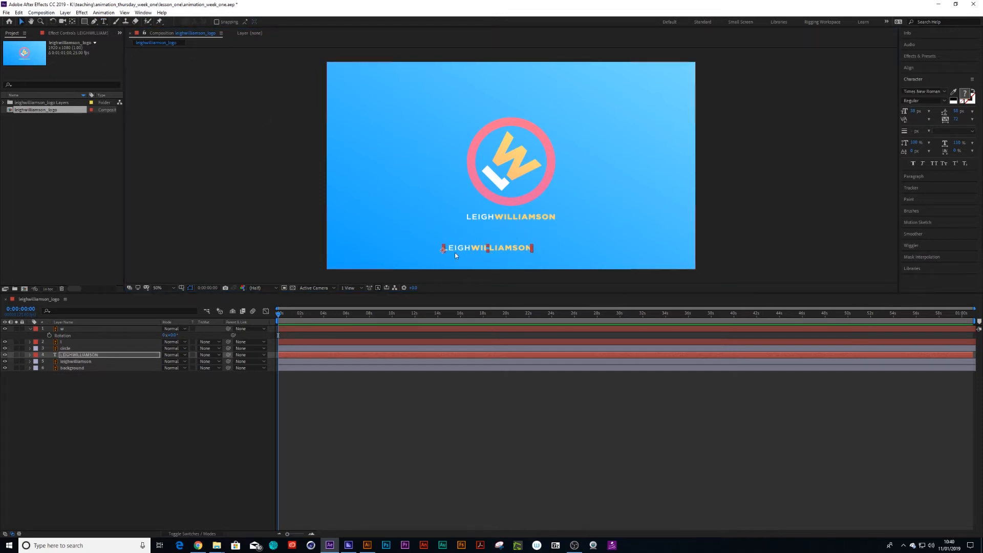
Set the new text layer's blending mode to Difference and align the text exactly over the original wordmark
click(184, 355)
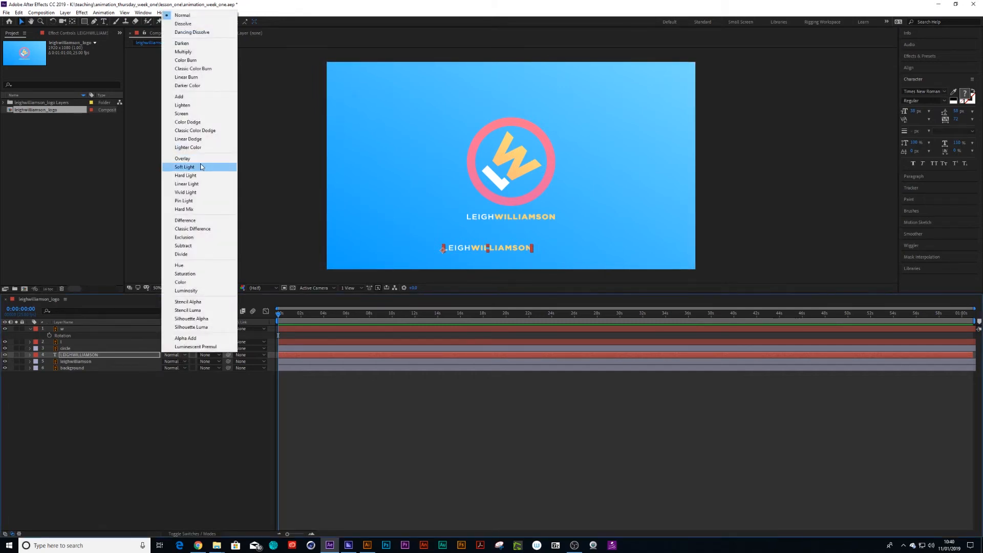
click(193, 220)
drag(464, 250, 487, 209)
scroll(483, 221, up, 1)
key(Up)
key(Up)
key(Up)
key(Up)
key(Up)
key(Up)
key(Up)
key(Up)
key(Up)
key(Up)
key(Up)
key(Up)
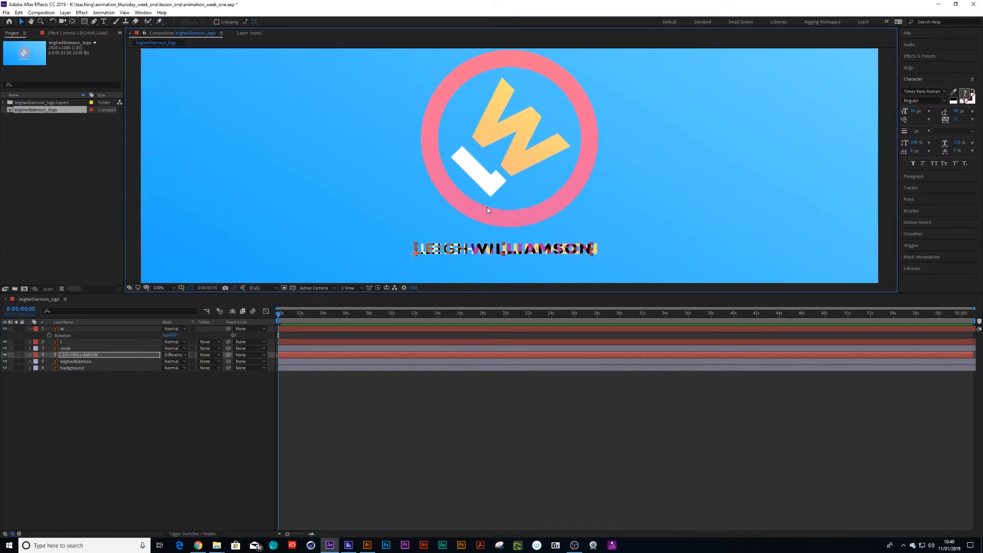
key(period)
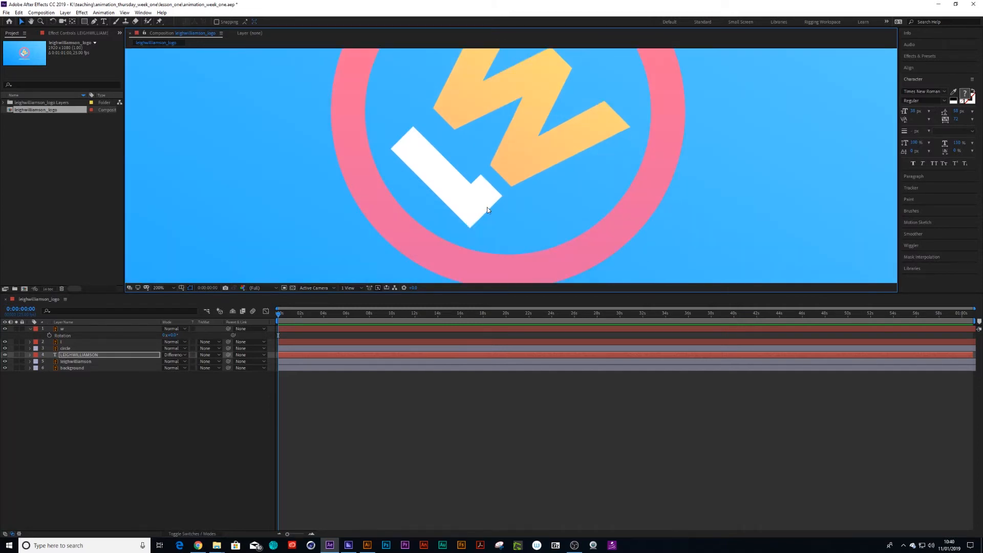
drag(657, 246, 658, 149)
key(Right)
key(Right)
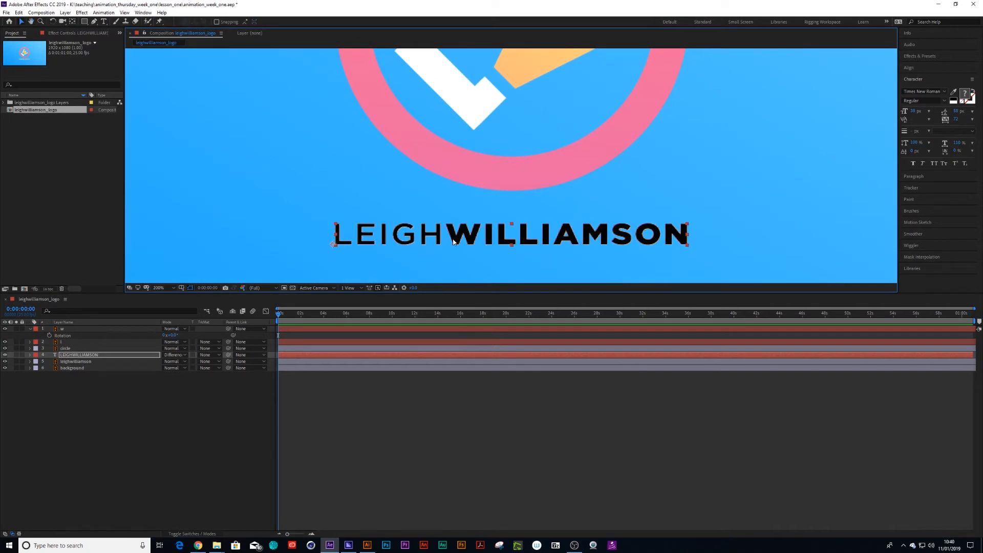
Set the new text layer's blending mode back to Normal and show the whole composition at 50%
click(185, 355)
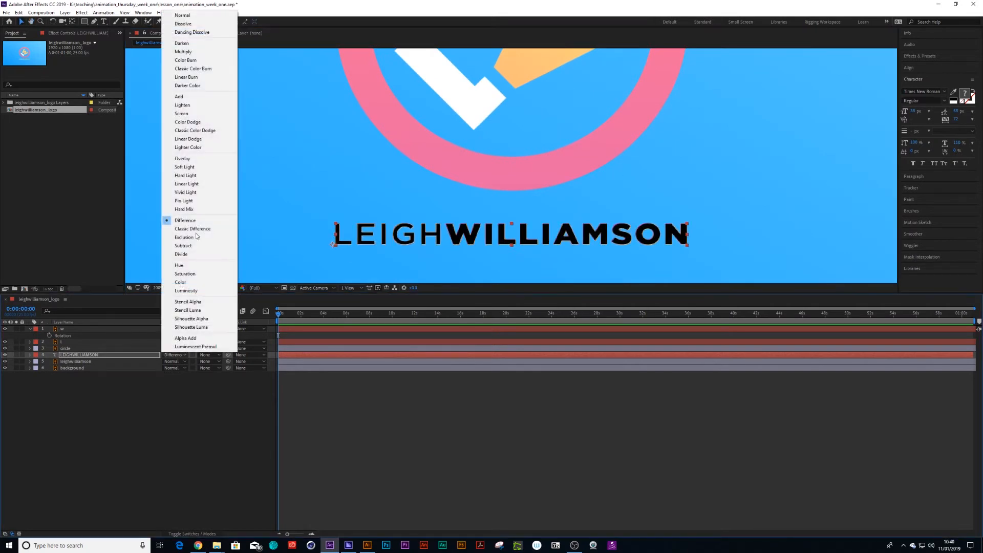
click(197, 15)
click(204, 433)
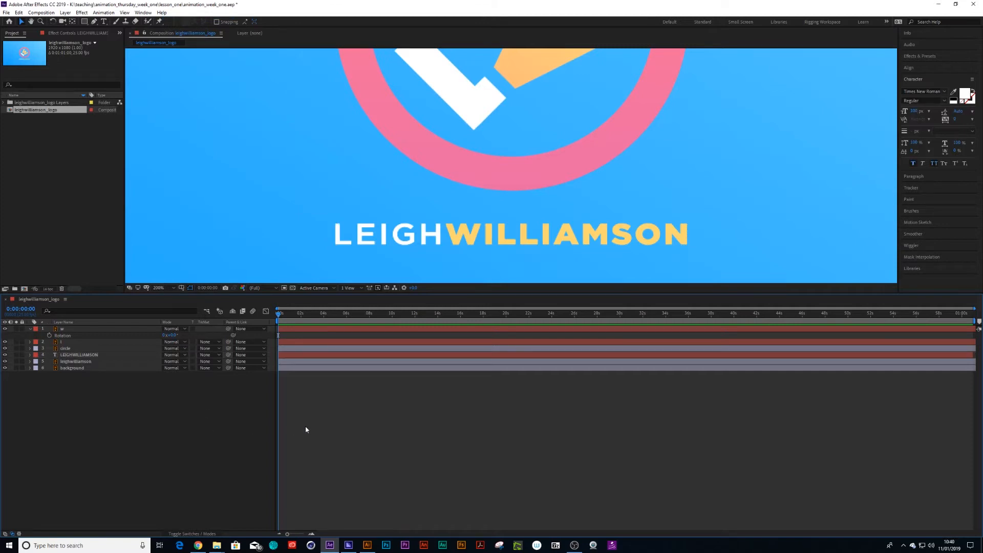
key(comma)
key(comma)
key(h)
drag(467, 193, 459, 206)
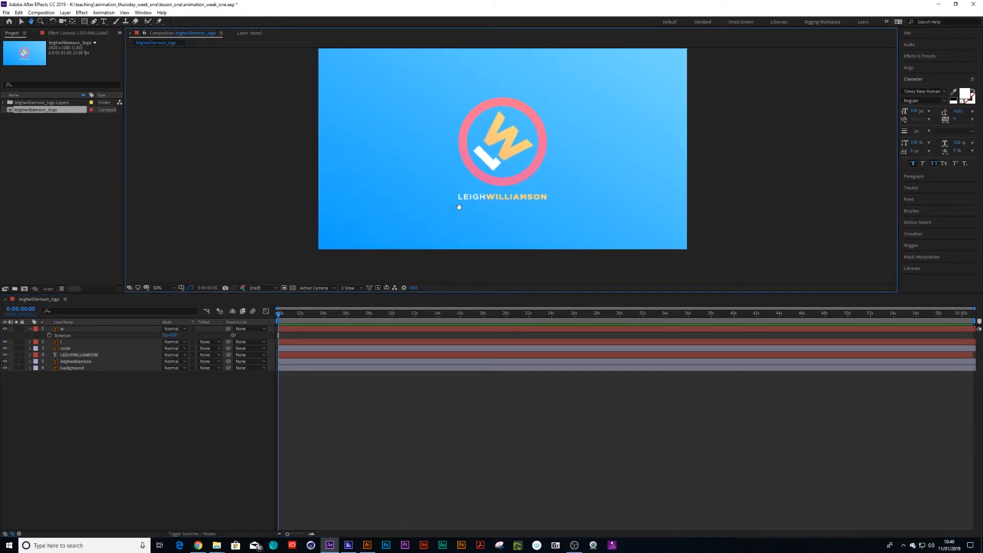
key(v)
Keyframe the w layer's Position at 0:00:00:00, and at 0:00:09:13 move the W horizontally out of the circle to its right
click(62, 329)
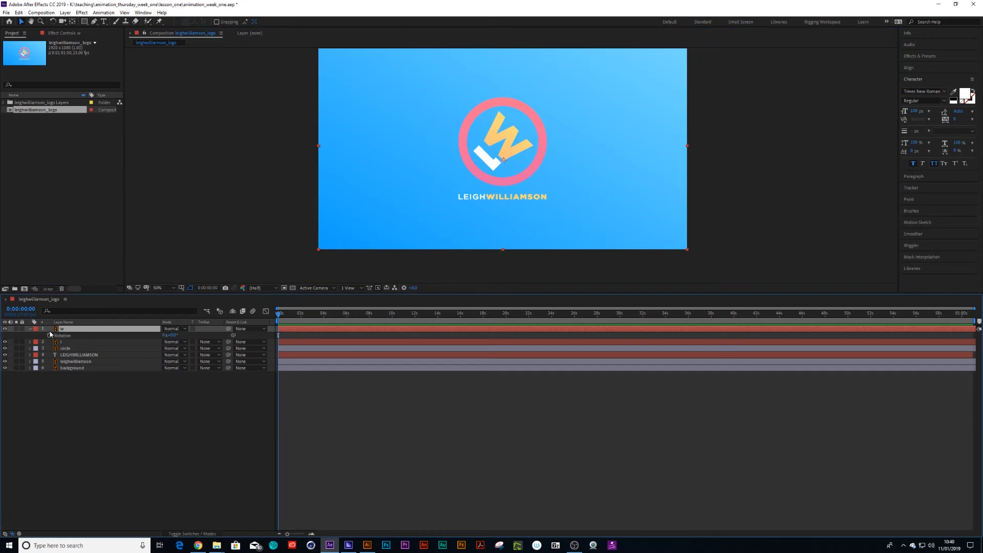
click(31, 329)
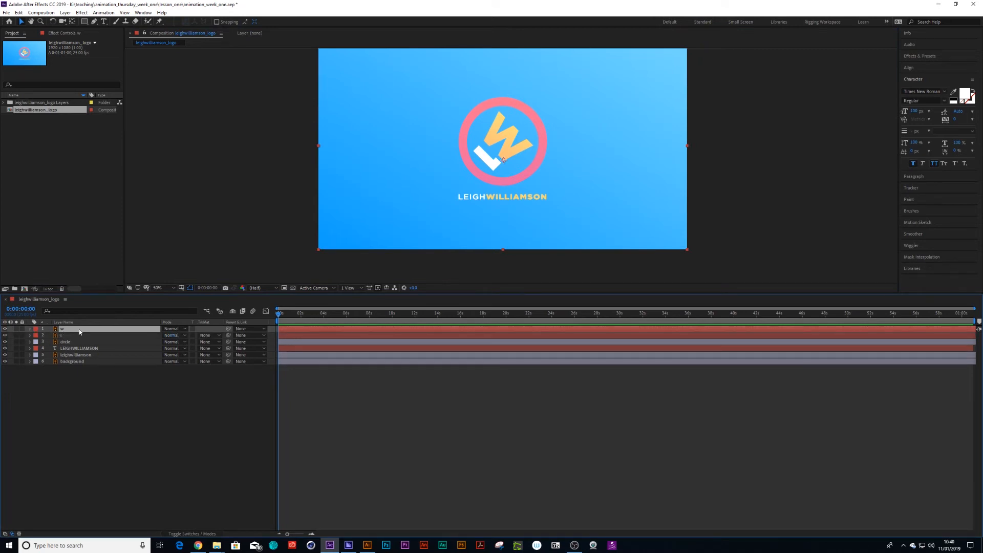
click(30, 328)
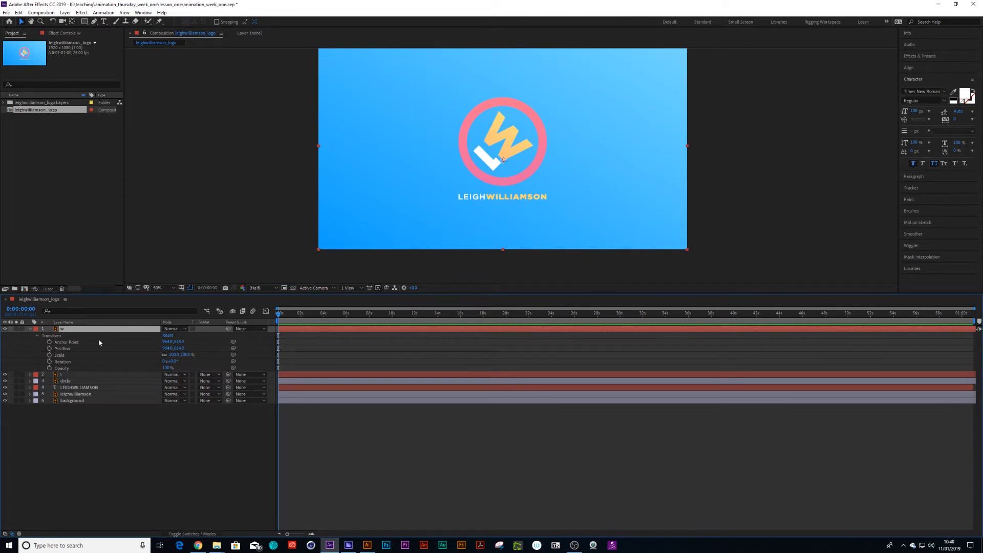
click(49, 349)
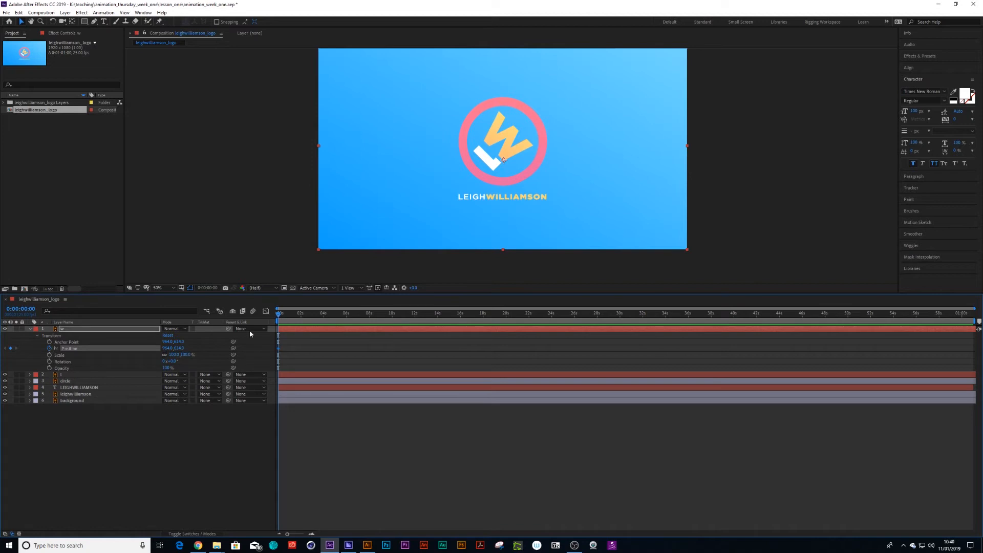
drag(280, 314, 386, 313)
drag(512, 157, 603, 155)
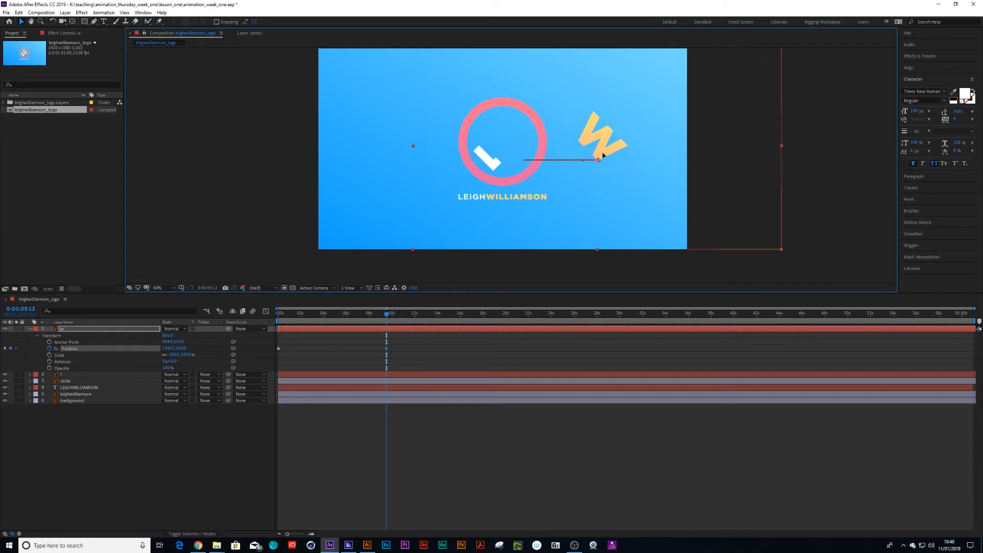
At 0:00:08:17, rotate the W counter-clockwise until roughly upright and lower its opacity, without keyframing either property
mouse_move(388, 314)
mouse_down()
mouse_move(279, 313)
mouse_move(378, 325)
mouse_up()
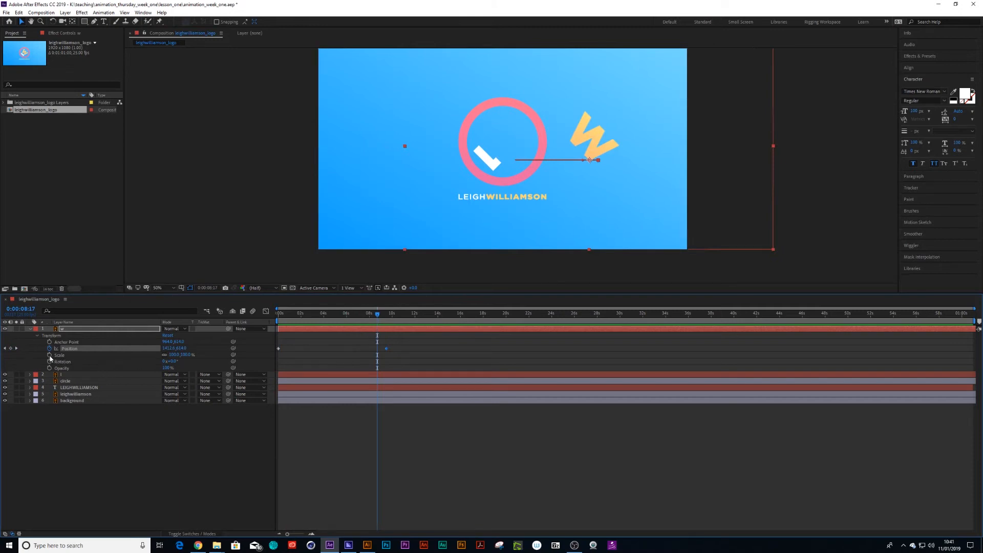
mouse_move(173, 355)
mouse_down()
mouse_move(190, 350)
mouse_move(142, 370)
mouse_move(163, 371)
mouse_up()
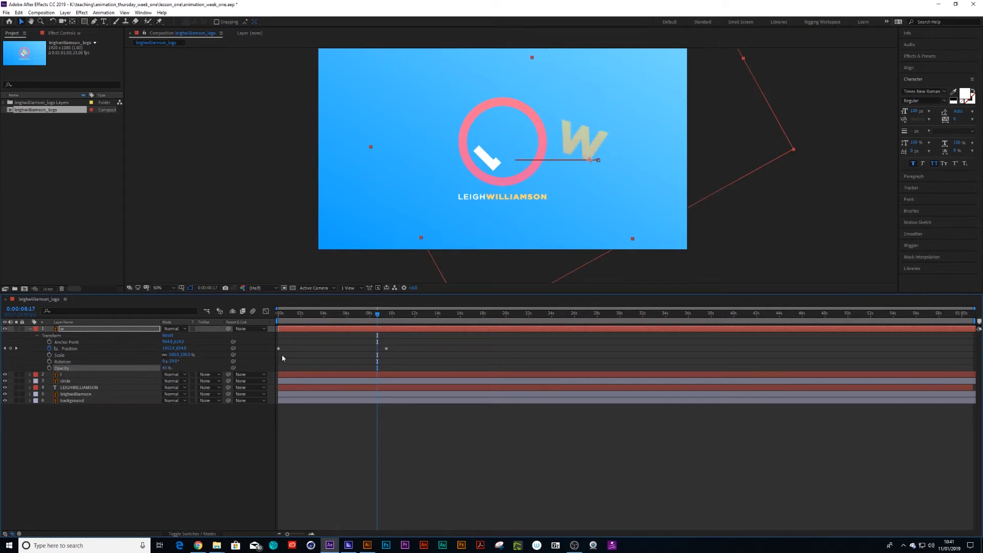
Undo the w layer's opacity, rotation and Position keyframe changes, putting the W back inside the circle
key(space)
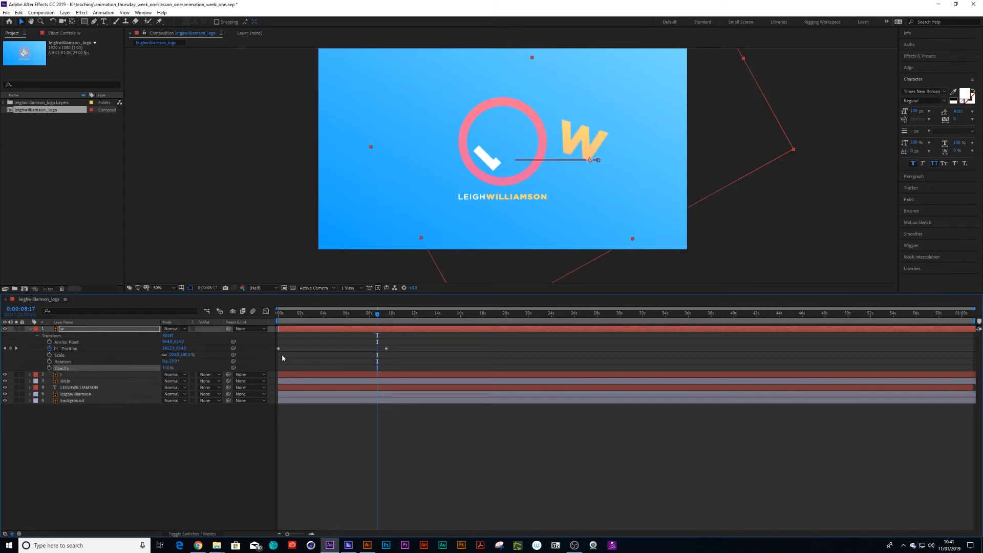
key(ctrl+z)
key(ctrl+z)
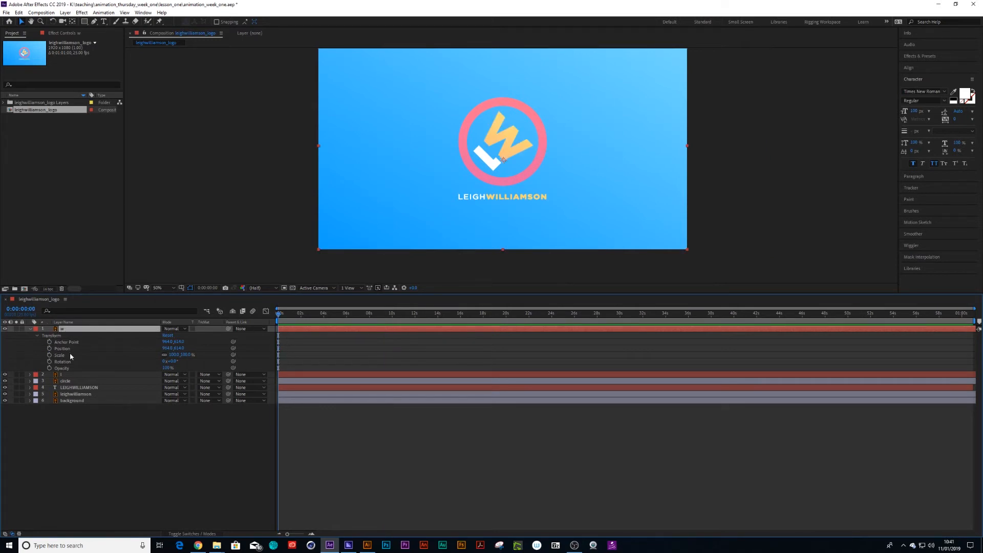
Keyframe the w layer's Position at 0:00:00:00 and show only its Position property in the timeline
click(49, 348)
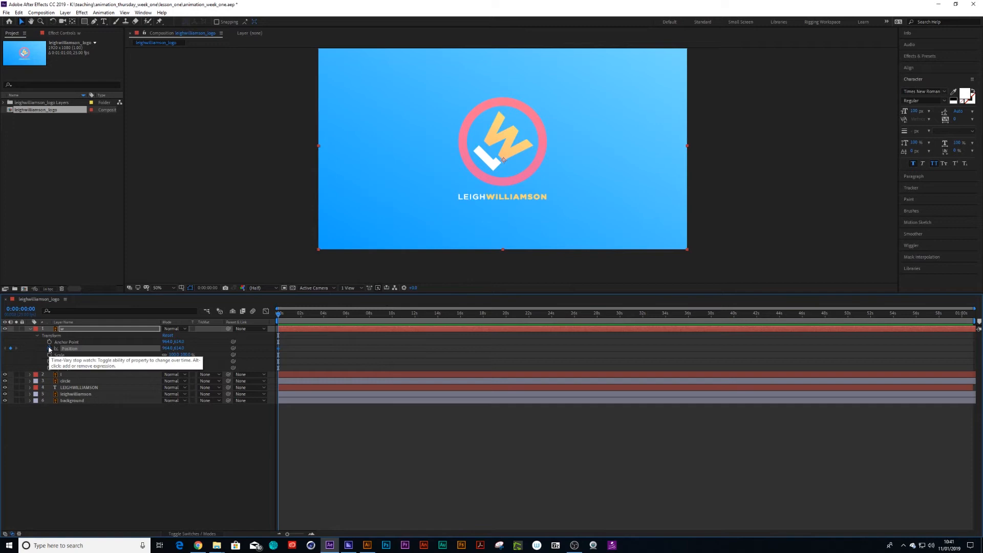
click(30, 331)
click(81, 395)
click(62, 331)
key(p)
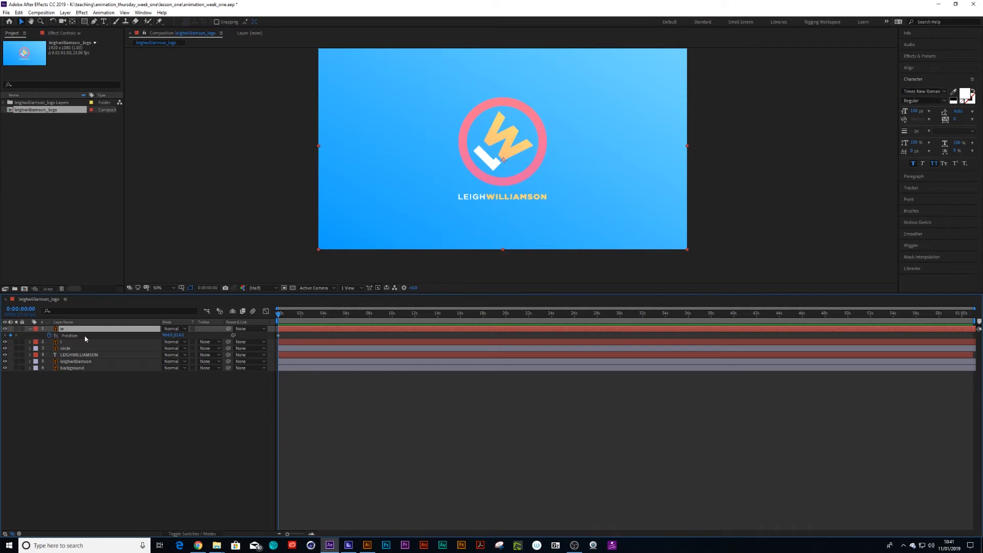
Separate the w layer's Position into individual X and Y dimensions
key(Return)
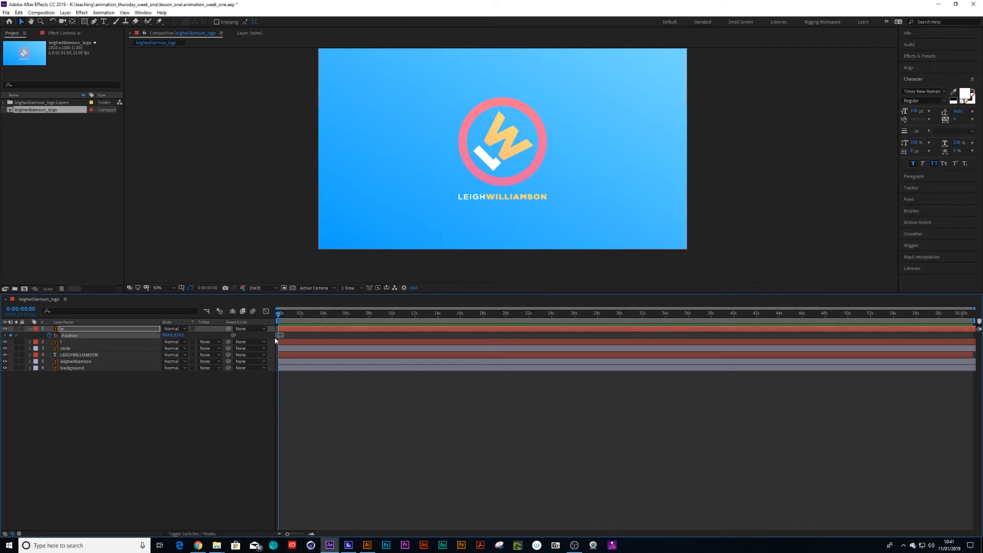
right_click(61, 337)
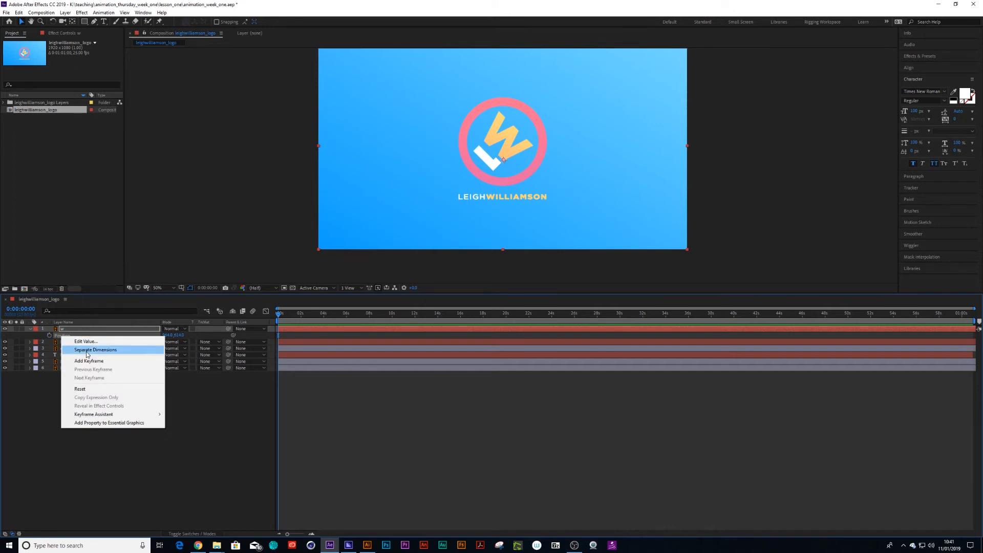
click(90, 352)
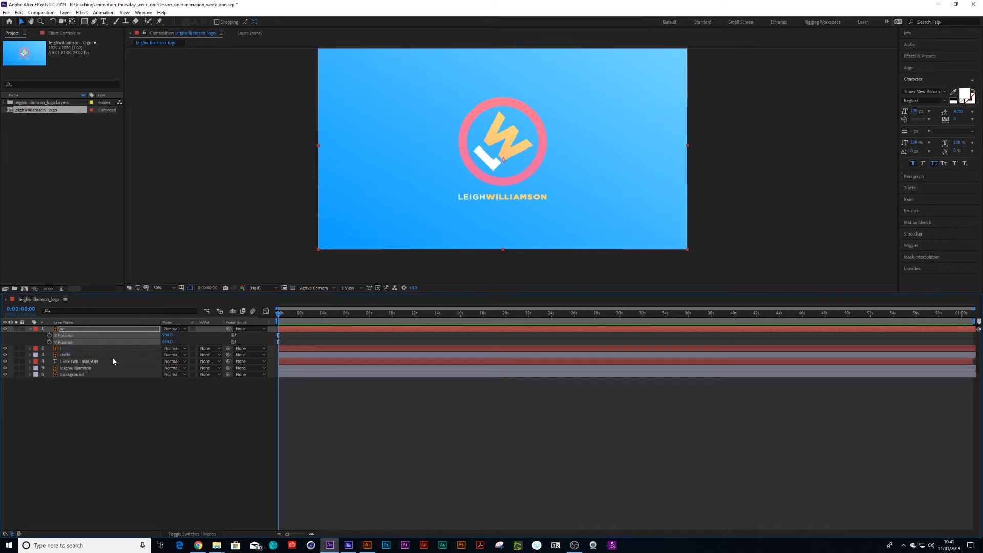
click(109, 410)
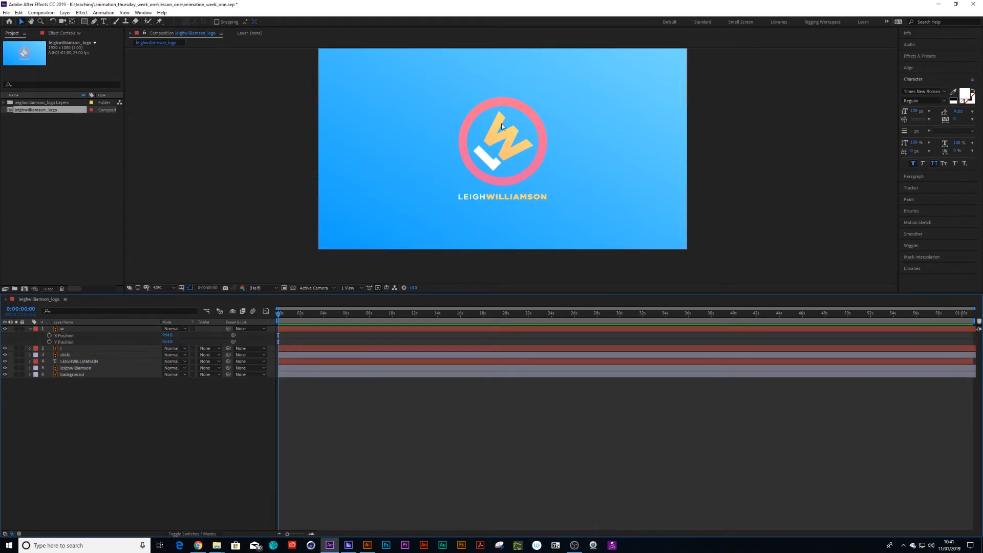
Keyframe the w layer's X Position at 0:00:00:00, and at 0:00:00:10 nudge the W about 600 px to the right
click(49, 335)
drag(278, 314, 348, 328)
key(equal)
key(Home)
key(equal)
key(equal)
key(equal)
drag(279, 316, 347, 323)
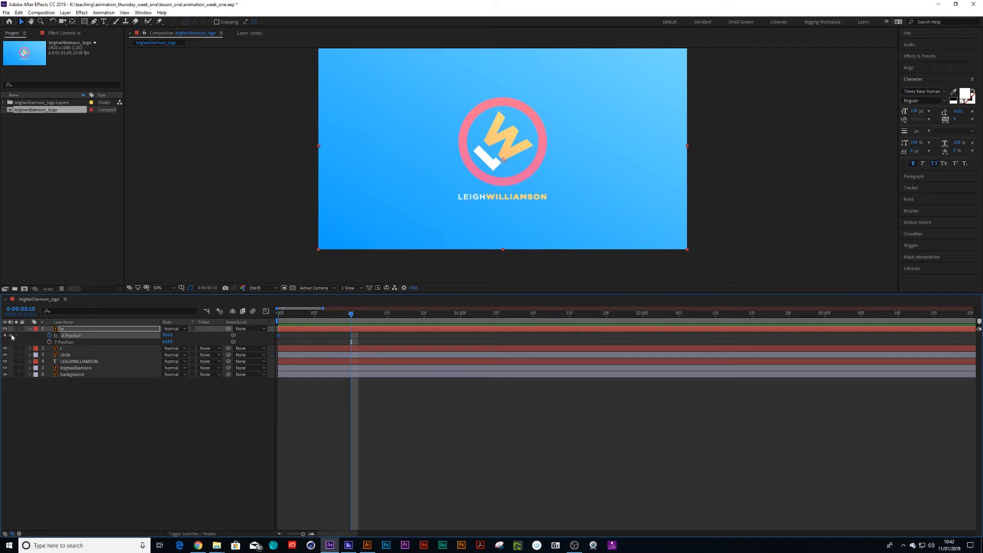
key(shift+Right)
key(shift+Right)
key(shift+Right)
key(shift+Right)
key(shift+Right)
key(shift+Right)
key(shift+Right)
key(shift+Right)
key(shift+Right)
key(shift+Right)
key(shift+Right)
key(shift+Right)
key(shift+Right)
key(shift+Right)
key(shift+Right)
key(shift+Right)
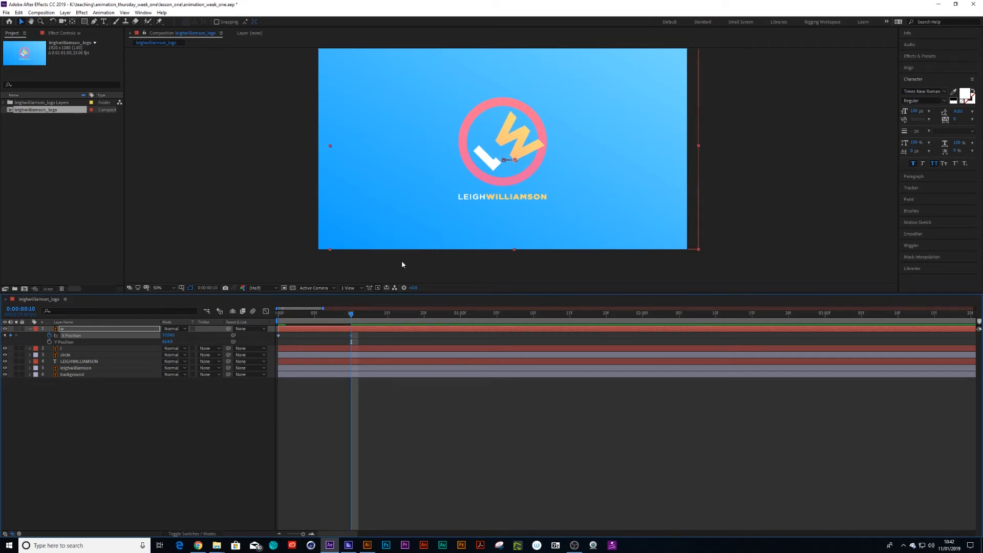
key(shift+Right)
key(shift+Right)
key(shift+Right)
key(shift+Right)
key(shift+Right)
key(shift+Right)
key(shift+Right)
key(shift+Right)
key(shift+Right)
key(shift+Right)
key(shift+Right)
key(shift+Right)
key(shift+Right)
key(shift+Right)
key(shift+Right)
key(shift+Right)
key(shift+Right)
key(shift+Right)
key(shift+Right)
key(shift+Right)
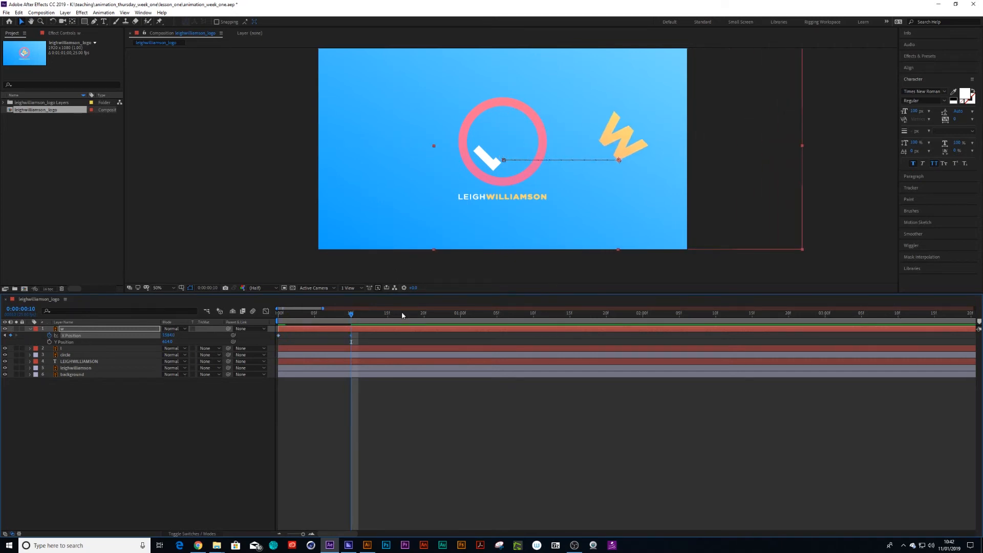
Apply Easy Ease to both X Position keyframes in the Graph Editor
drag(342, 320, 314, 320)
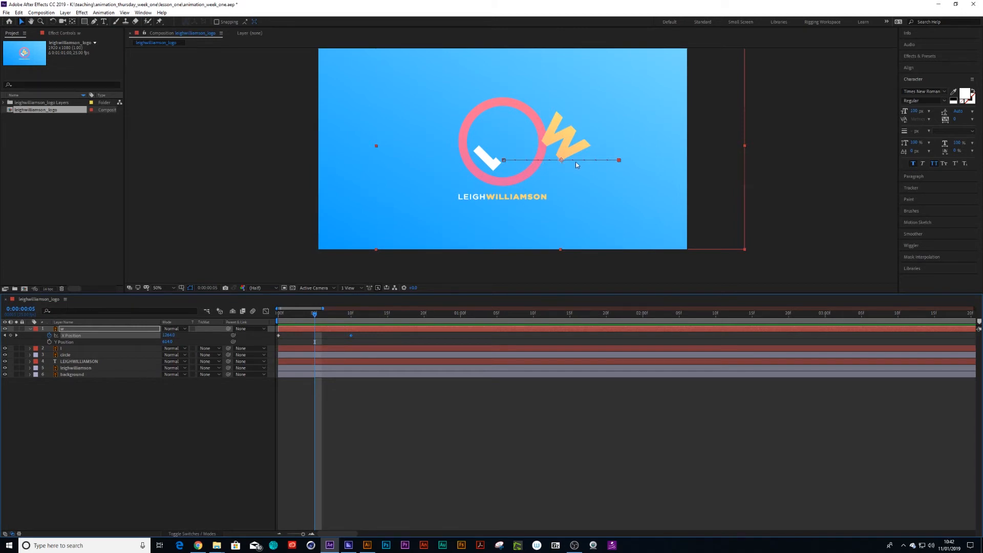
click(266, 311)
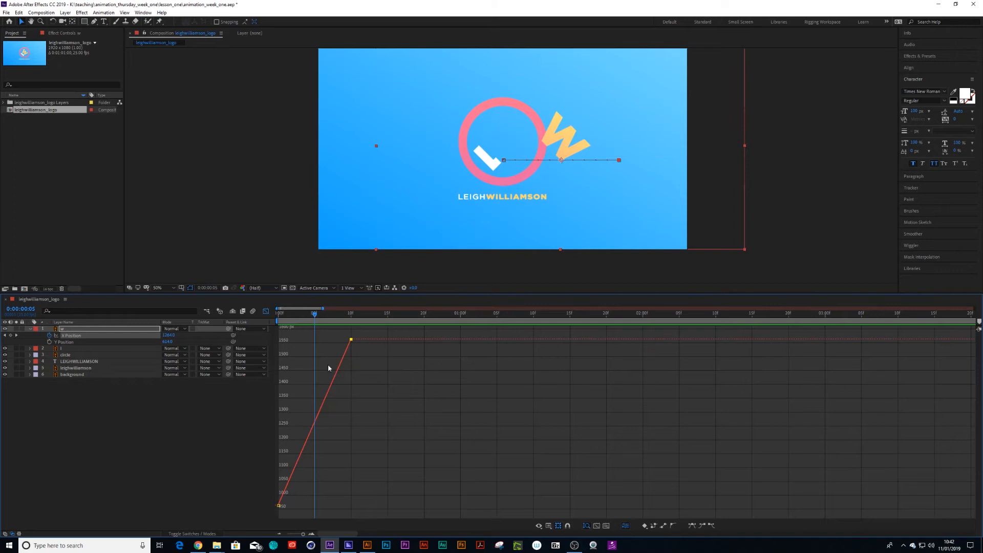
drag(365, 336, 274, 512)
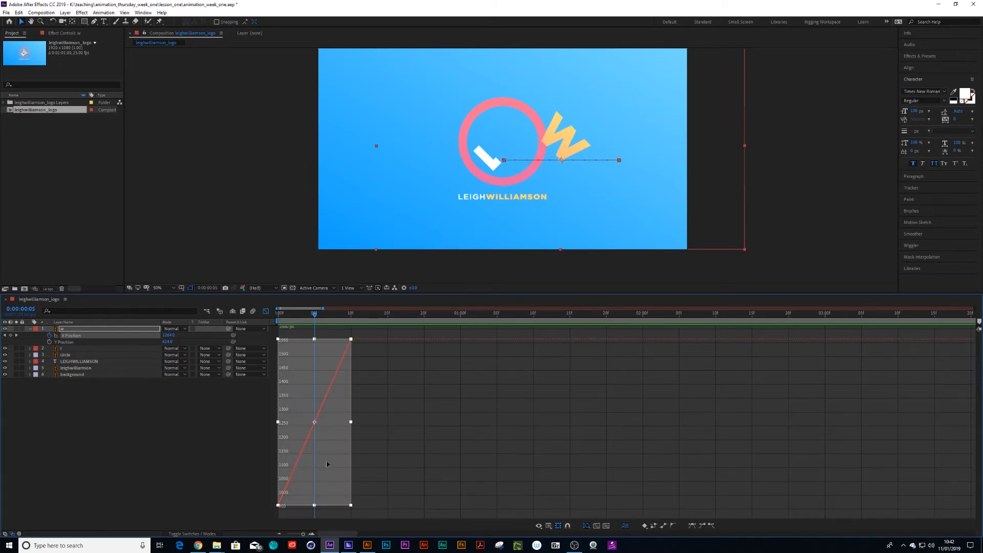
key(F9)
click(395, 416)
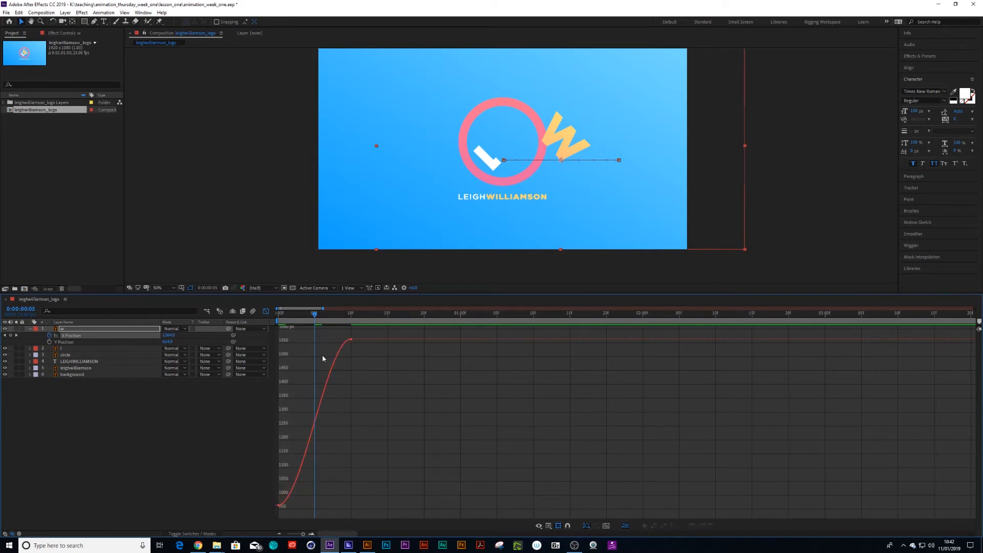
Preview the W's eased X Position movement from the start of the composition
drag(314, 317, 278, 318)
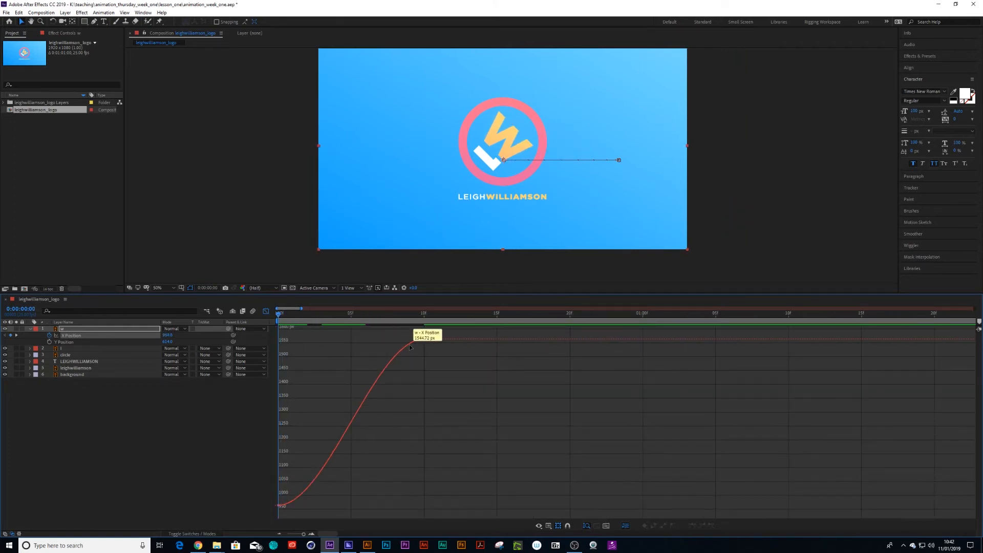
drag(417, 317, 219, 343)
key(space)
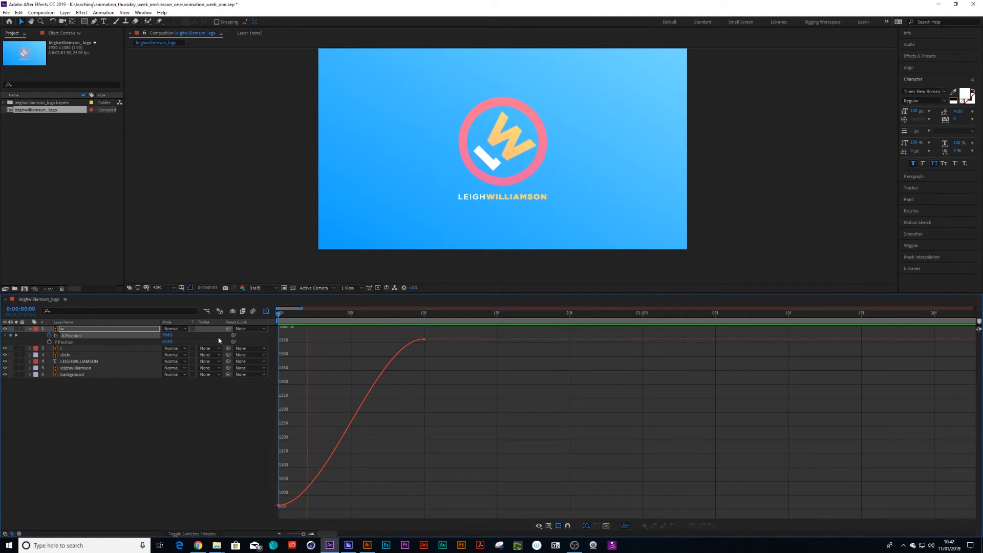
key(space)
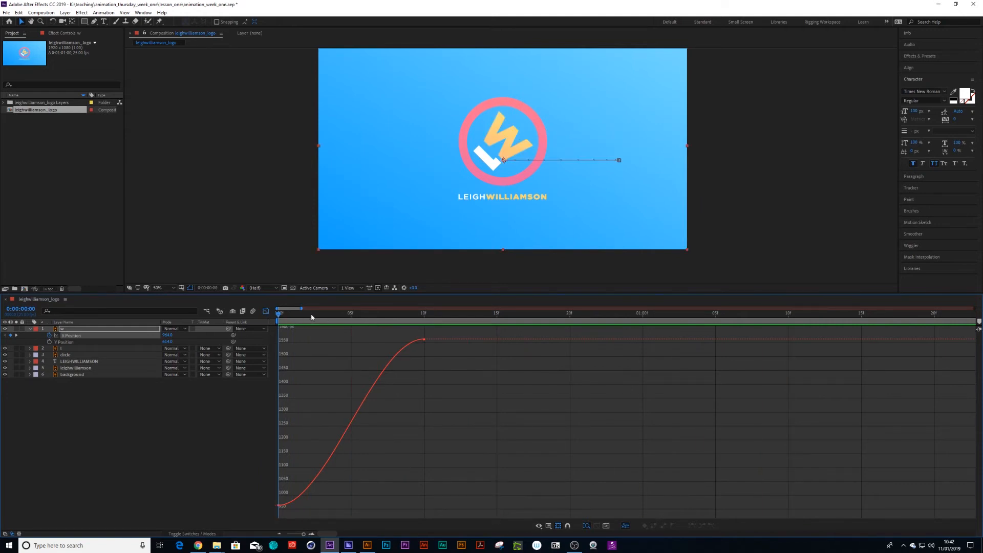
Return to the layer-bar view and remove the X Position keyframe at 0:00:00:10 along with the easing
drag(431, 333, 274, 517)
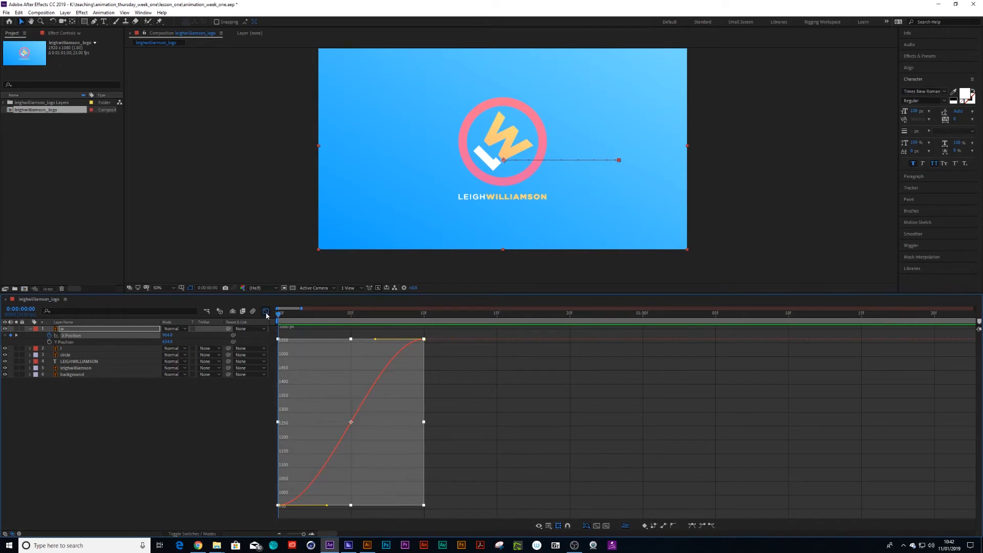
click(266, 311)
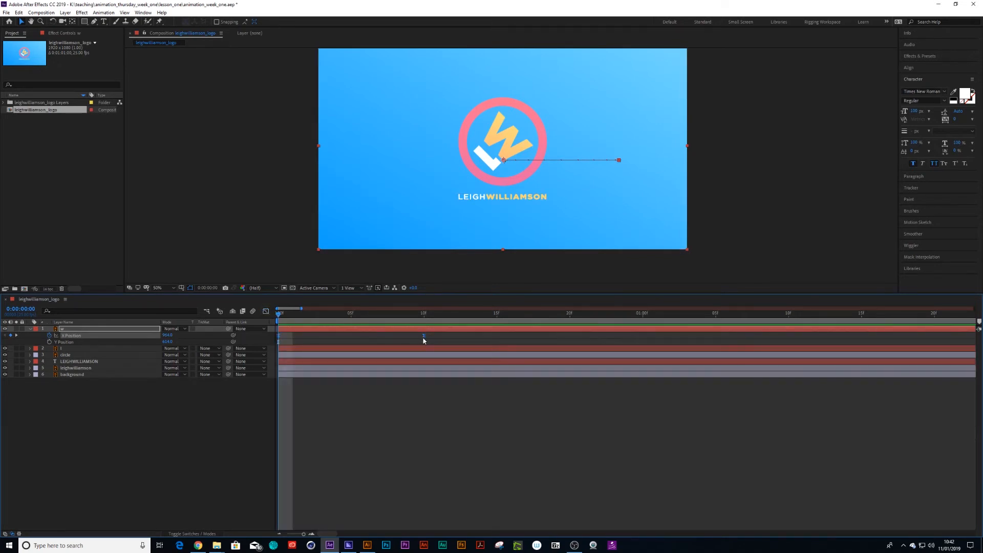
key(space)
drag(425, 335, 481, 335)
click(433, 330)
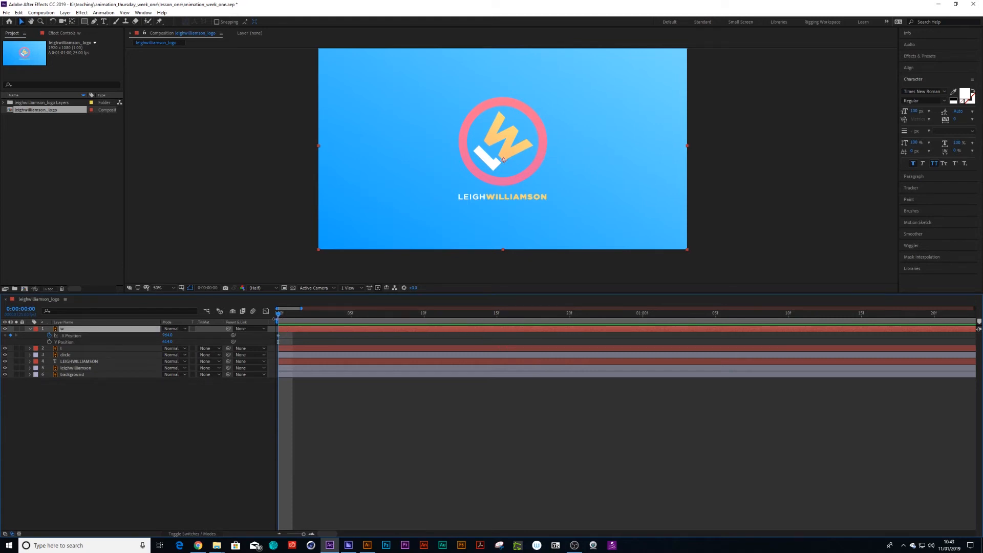
Move the W horizontally to the left of the circle at 0:00:00:05 and well to the circle's right at 0:00:00:19
drag(279, 314, 354, 322)
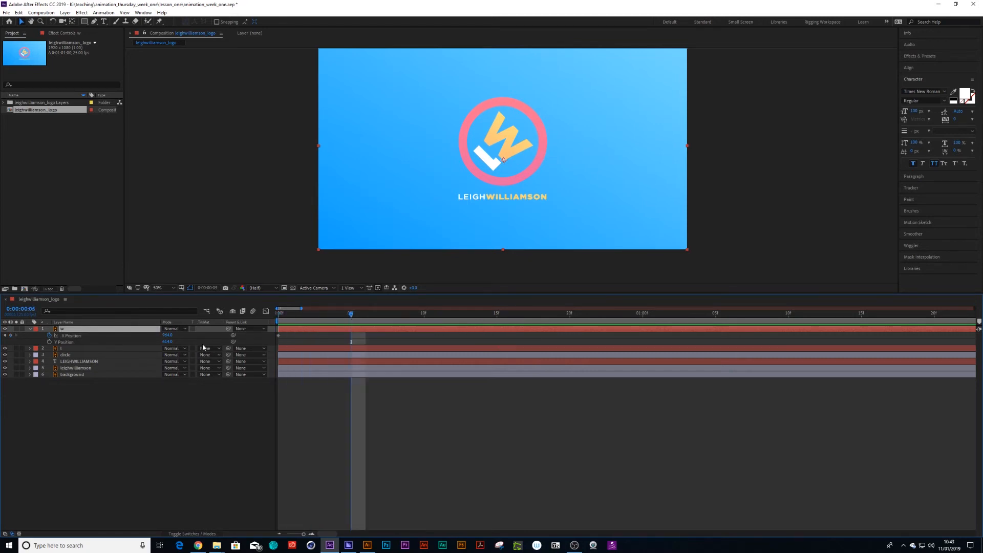
drag(516, 145, 427, 146)
drag(353, 316, 555, 314)
drag(427, 146, 680, 144)
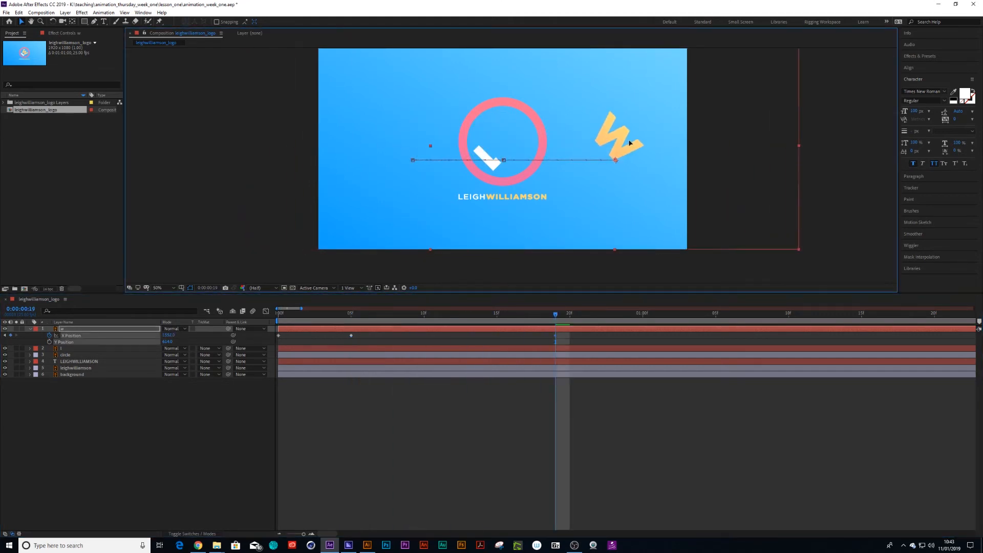
At 0:00:01:00, move the W slightly back toward the circle, and preview the motion from the start
click(614, 313)
drag(620, 323, 641, 321)
drag(618, 146, 589, 147)
drag(645, 318, 280, 313)
key(space)
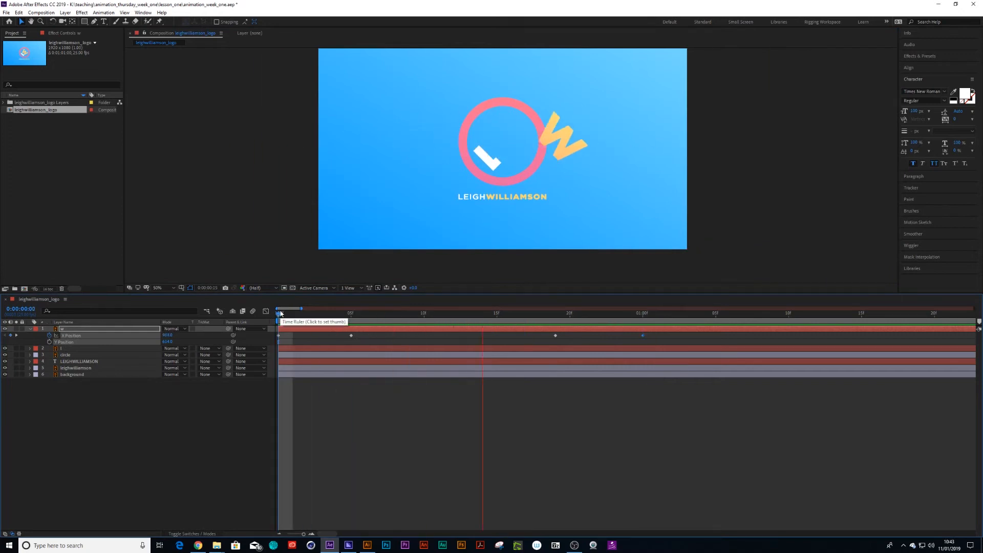
Retime the last three X Position keyframes to 0:00:00:10, 0:00:00:15 and 0:00:00:22, and preview the motion
click(373, 315)
drag(373, 315, 351, 337)
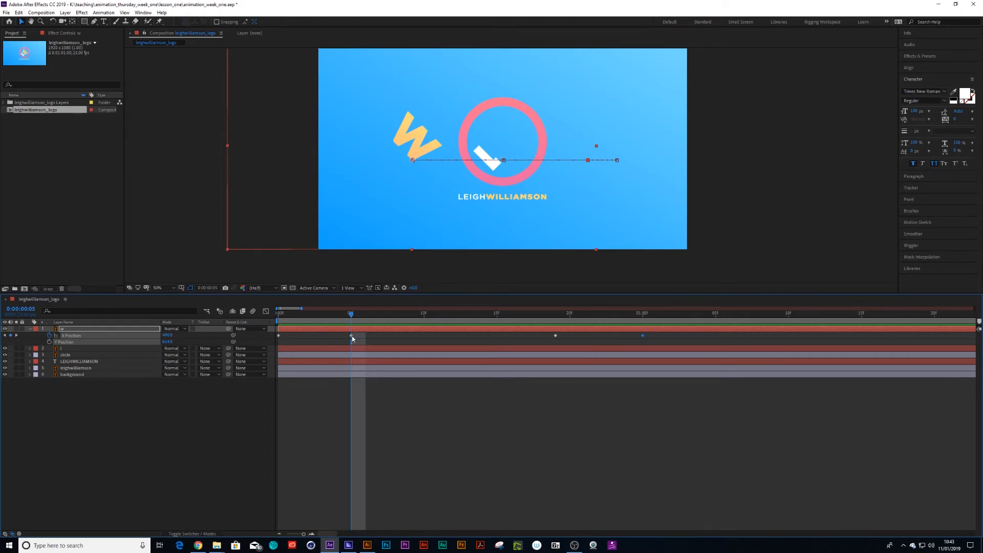
click(351, 336)
drag(351, 337, 422, 337)
drag(351, 315, 499, 338)
click(555, 335)
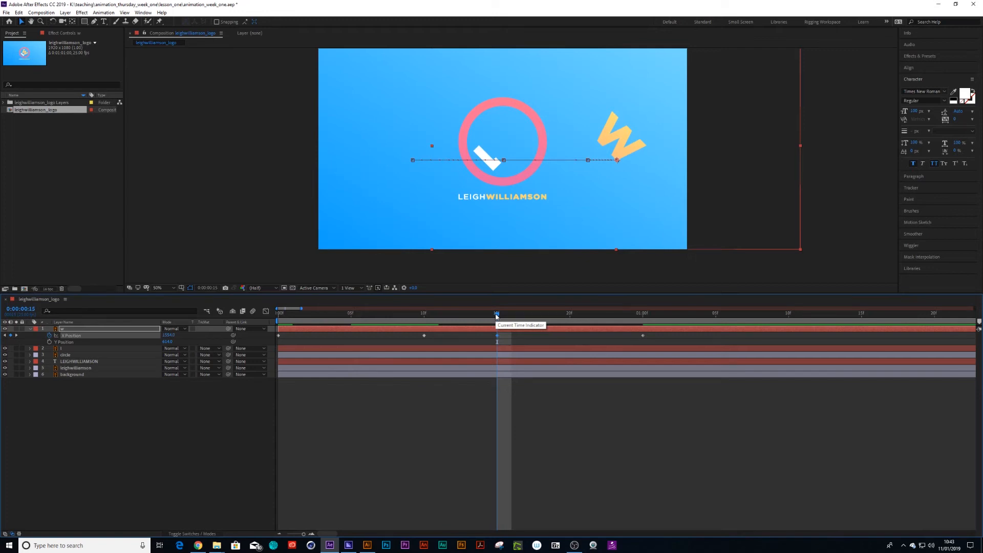
drag(496, 316, 599, 314)
drag(644, 337, 600, 335)
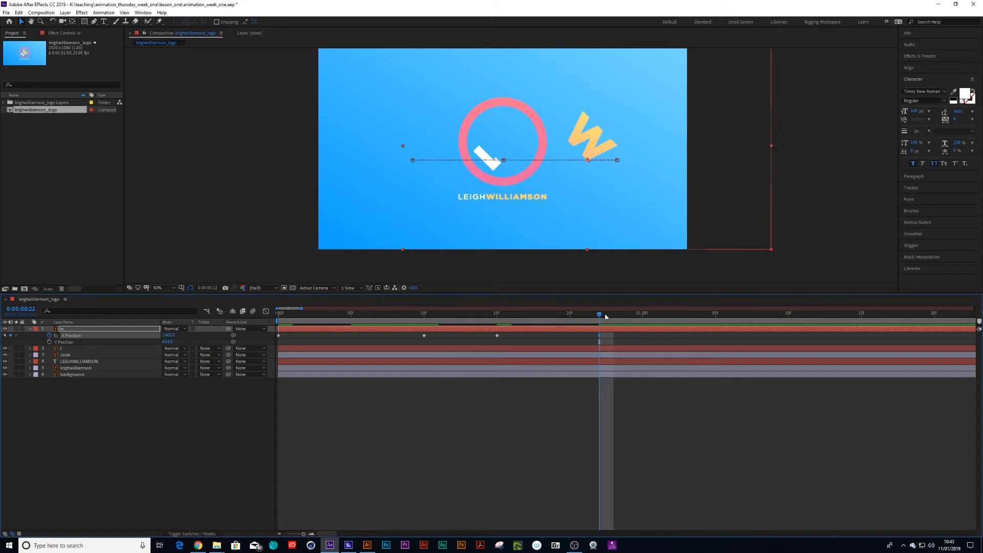
key(space)
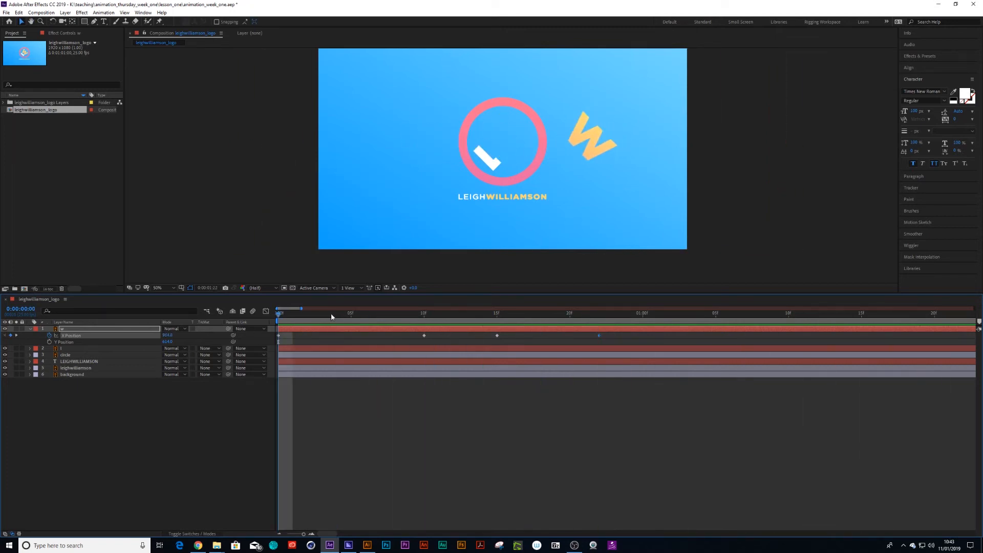
Apply Easy Ease to all four X Position keyframes of the w layer
drag(330, 317, 438, 315)
drag(609, 337, 272, 346)
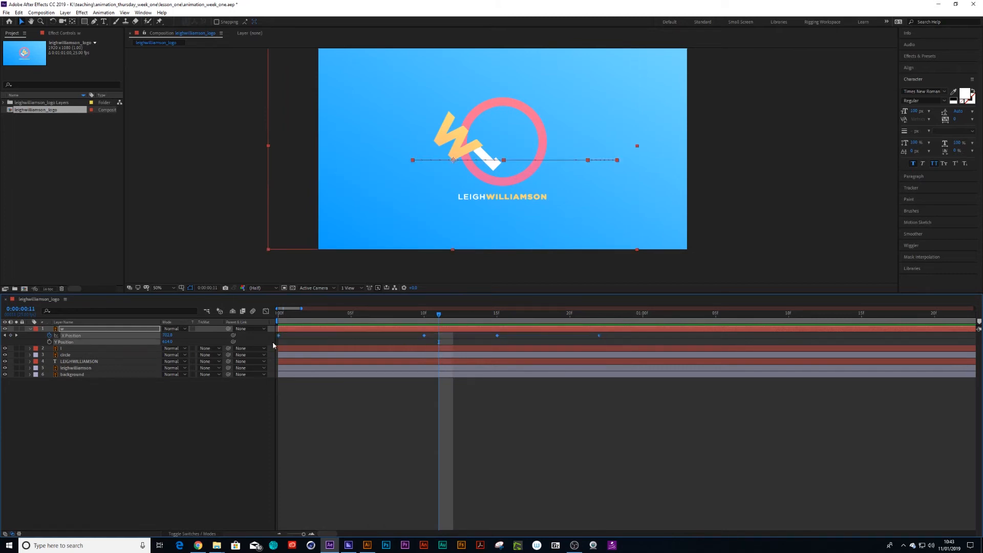
key(F9)
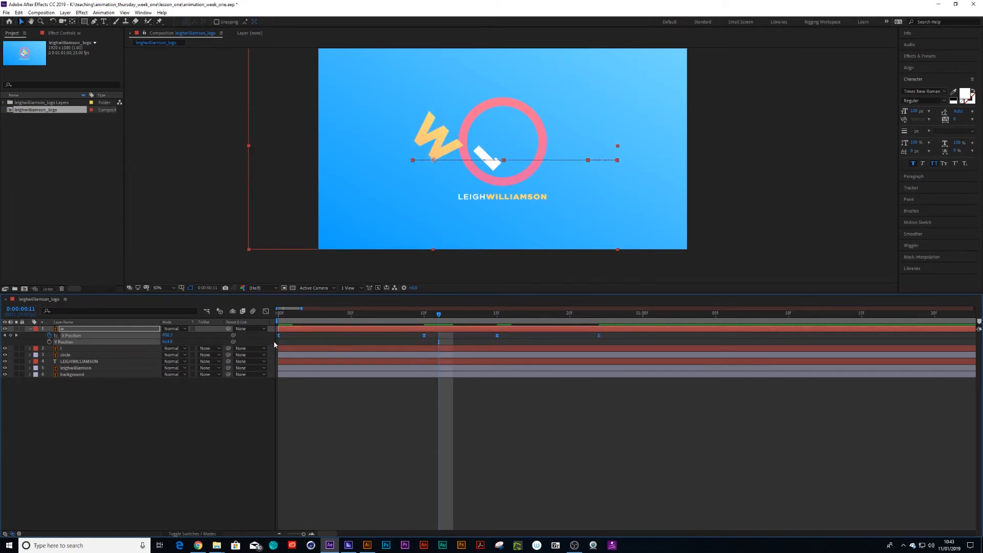
Open the Graph Editor and show only the w layer's X Position curve
click(266, 312)
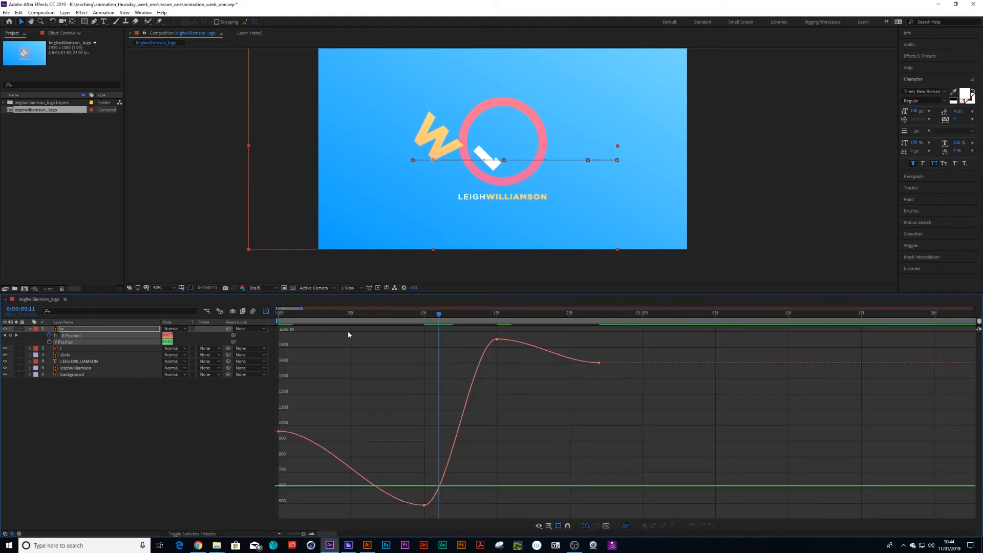
click(71, 335)
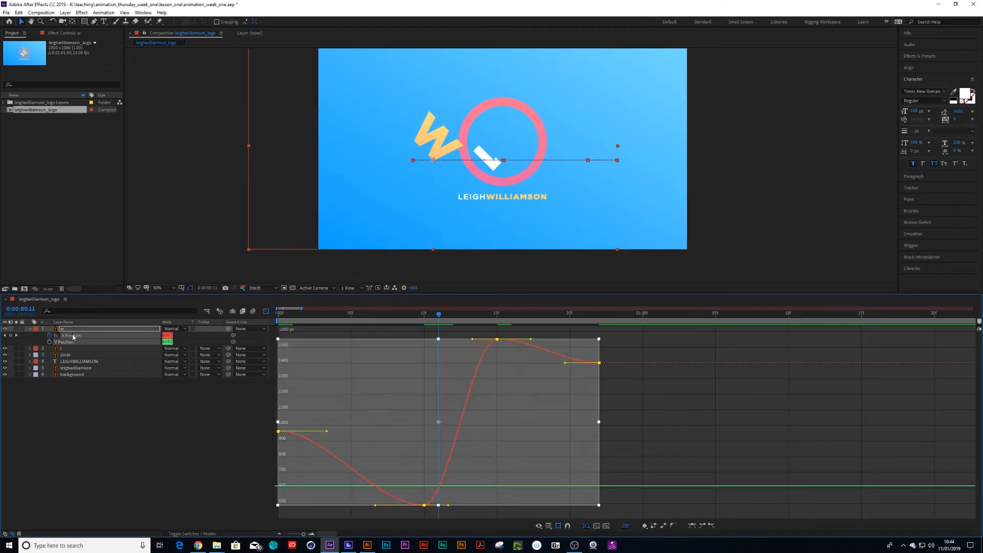
click(80, 396)
click(72, 335)
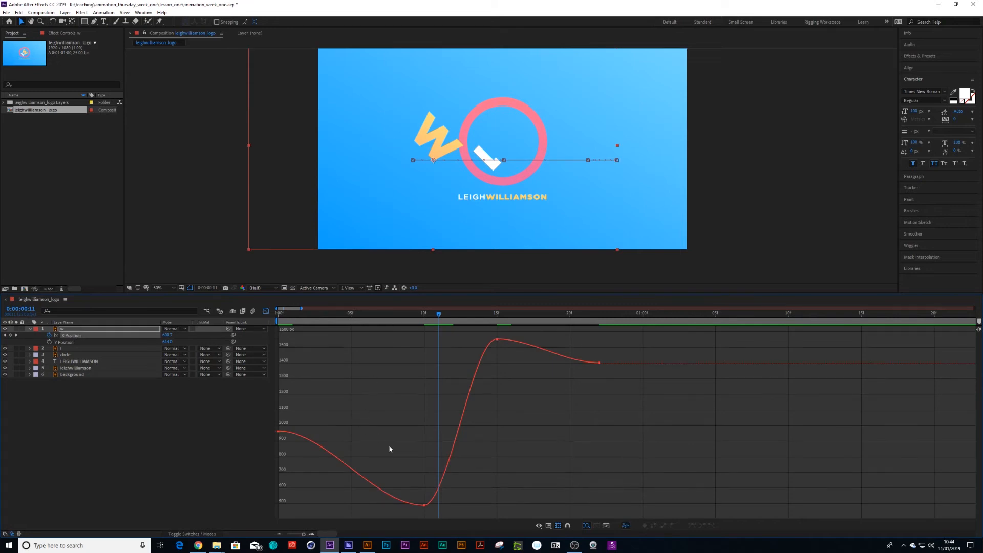
Lengthen the outgoing ease handle of the X Position keyframe at 0:00:00:00 to about twice its length
drag(332, 320, 269, 338)
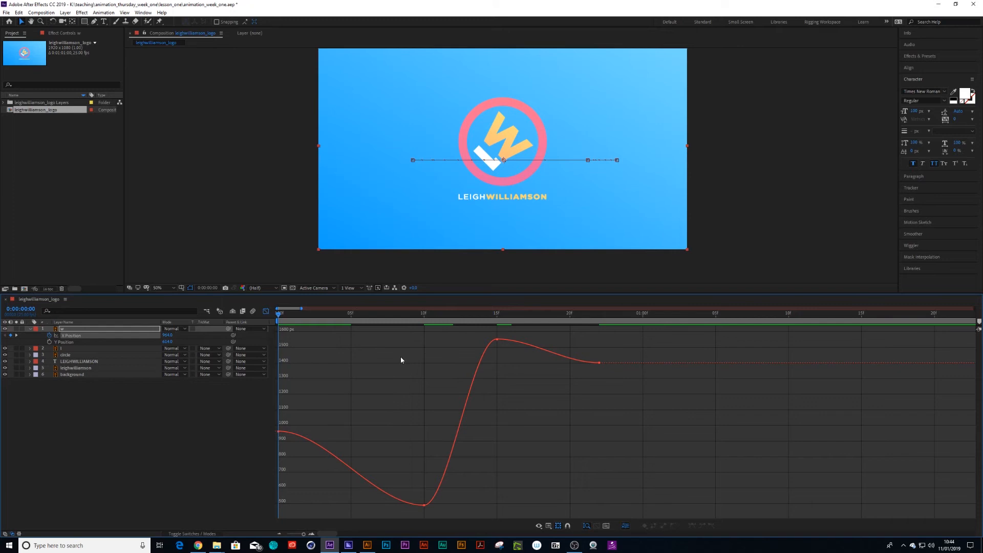
drag(296, 425, 269, 445)
drag(329, 434, 373, 435)
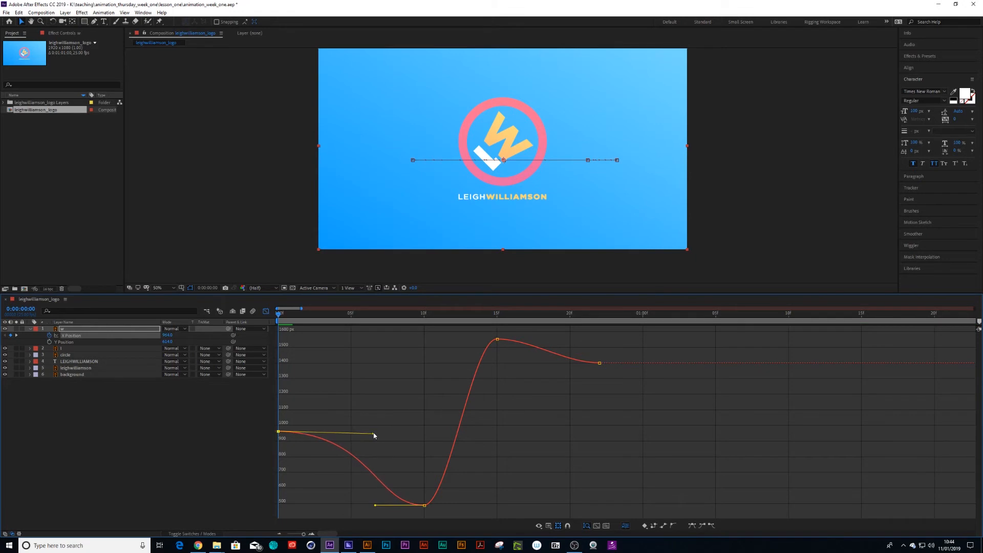
Lengthen the incoming and outgoing ease handles of the w layer's X Position keyframe at 0:00:00:10
drag(305, 313, 425, 349)
click(424, 506)
drag(375, 506, 354, 505)
drag(449, 506, 459, 505)
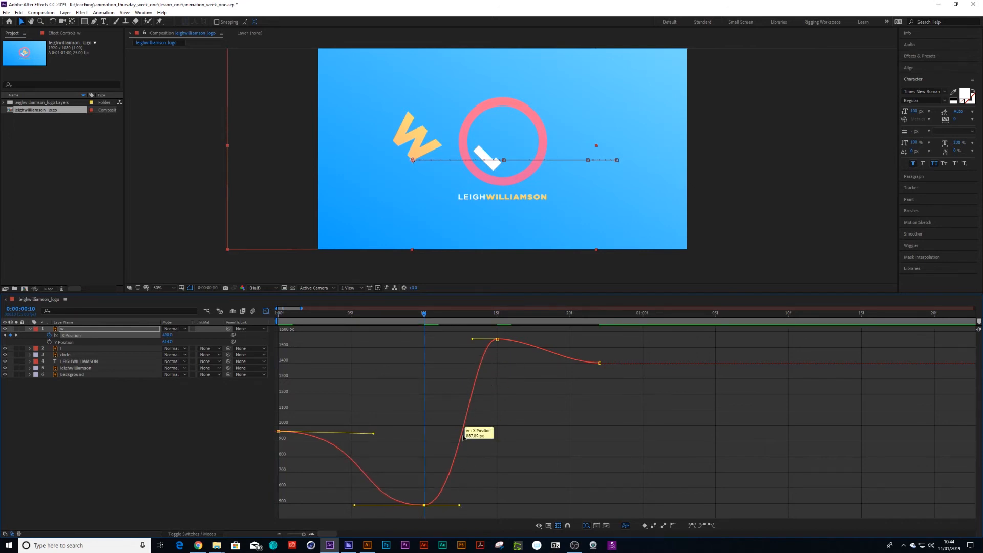
Lengthen both ease handles of the X Position keyframe at 0:00:00:15 and preview the motion
click(498, 339)
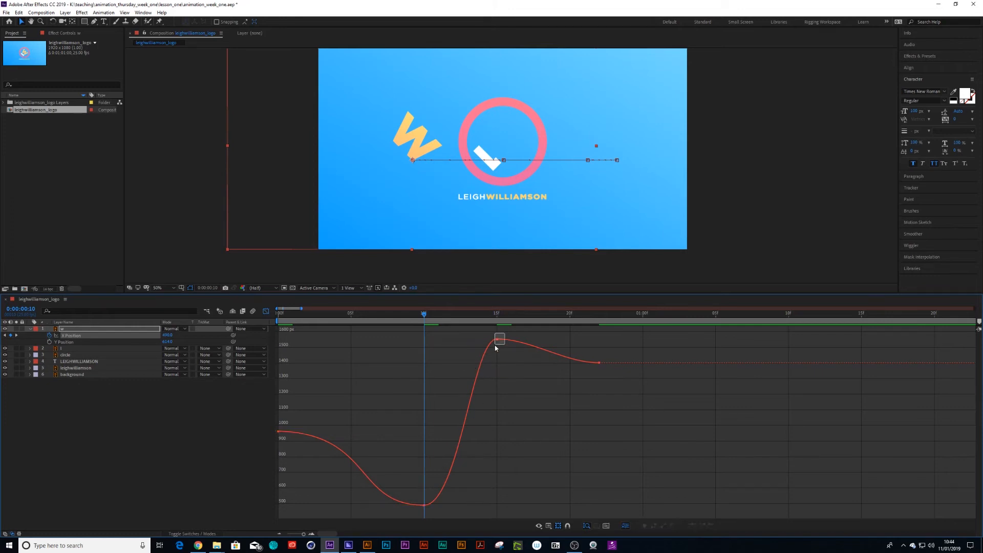
drag(471, 339, 462, 340)
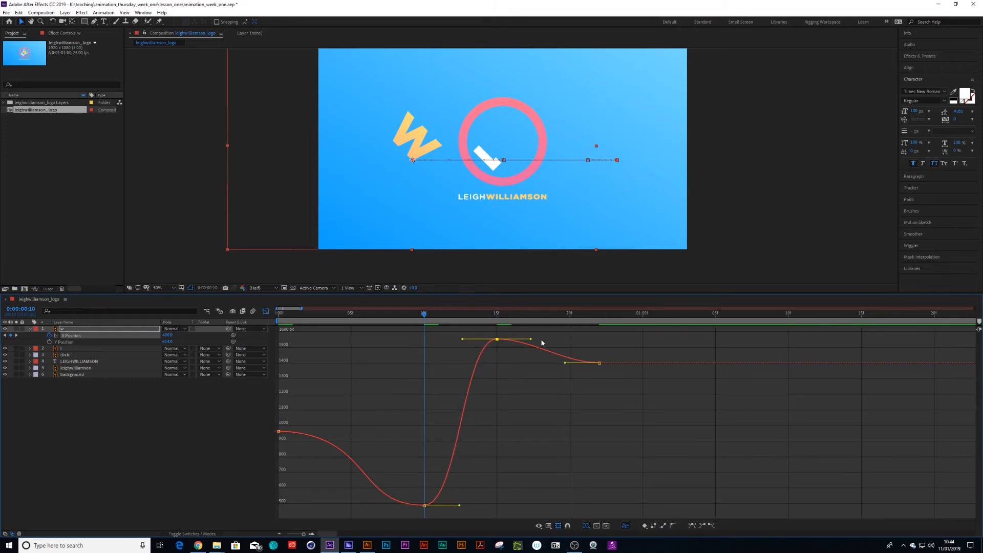
drag(530, 339, 542, 338)
key(space)
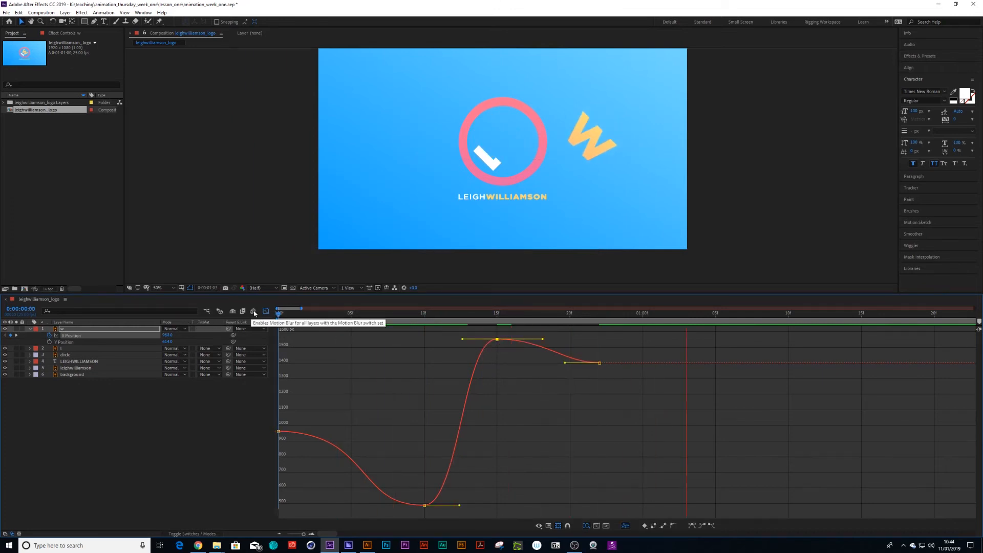
key(space)
key(k)
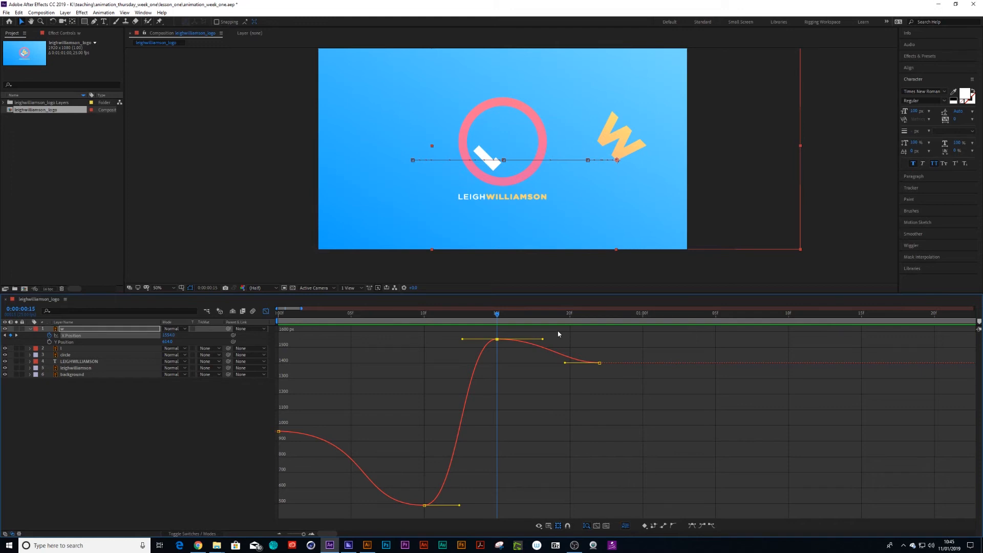
Move the last X Position keyframe from 0:00:00:22 to 0:00:01:02, keeping its value
drag(497, 314, 599, 315)
click(599, 363)
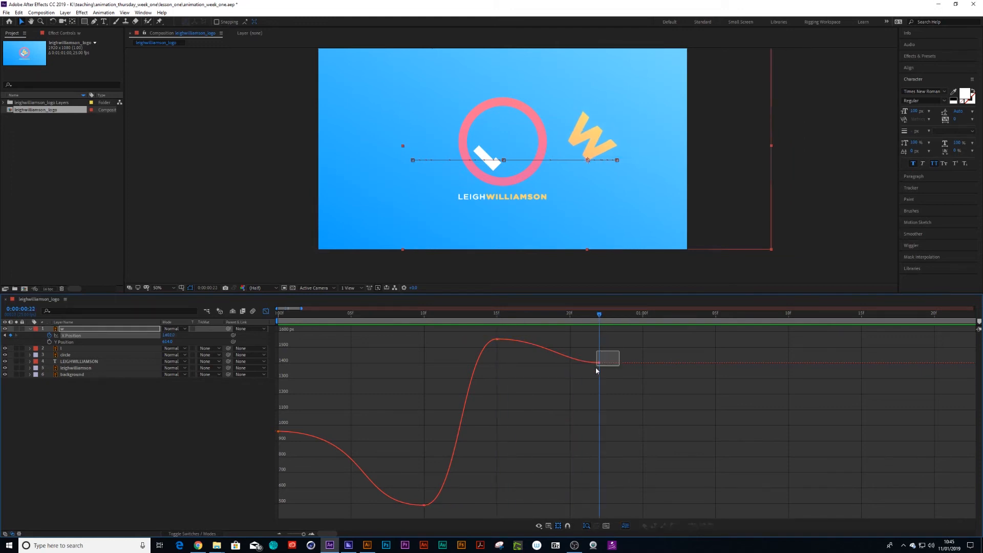
drag(599, 363, 676, 363)
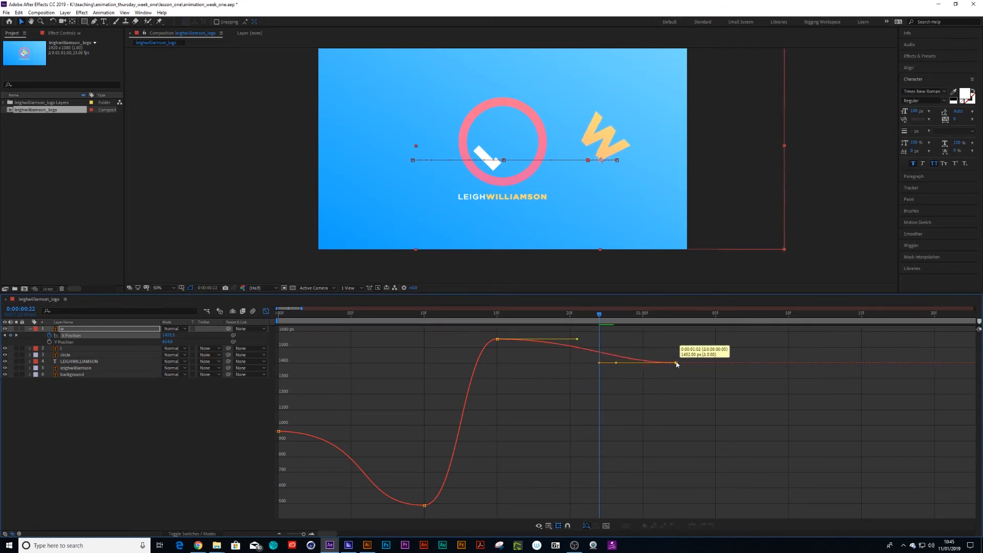
Add an X Position keyframe on the curve at about 0:00:00:22, lower it below the final value, and preview the bounce
ctrl+click(599, 352)
drag(600, 352, 597, 370)
key(space)
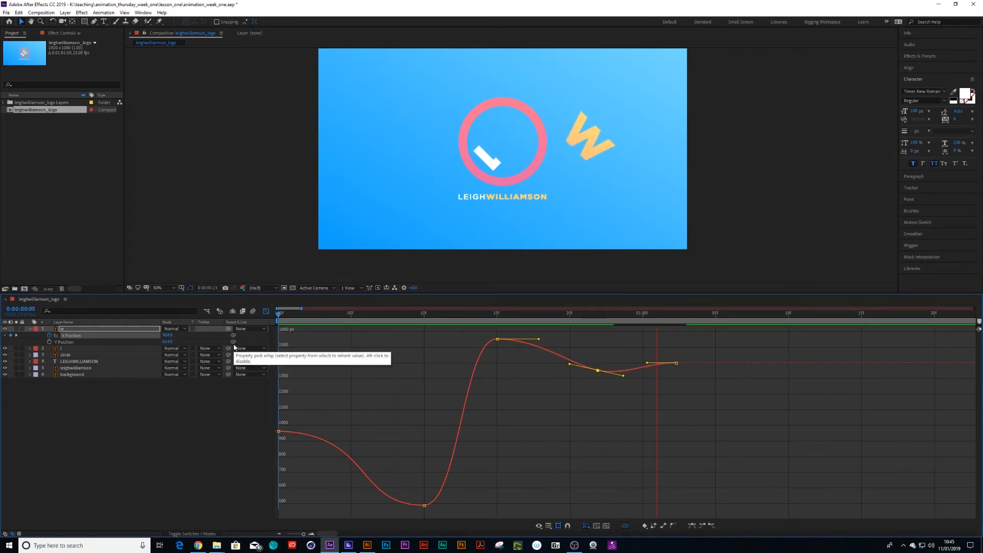
key(space)
Move the last X Position keyframe to about 0:00:01:06, add a slightly higher keyframe before it for a second bounce, and preview
drag(678, 364, 742, 361)
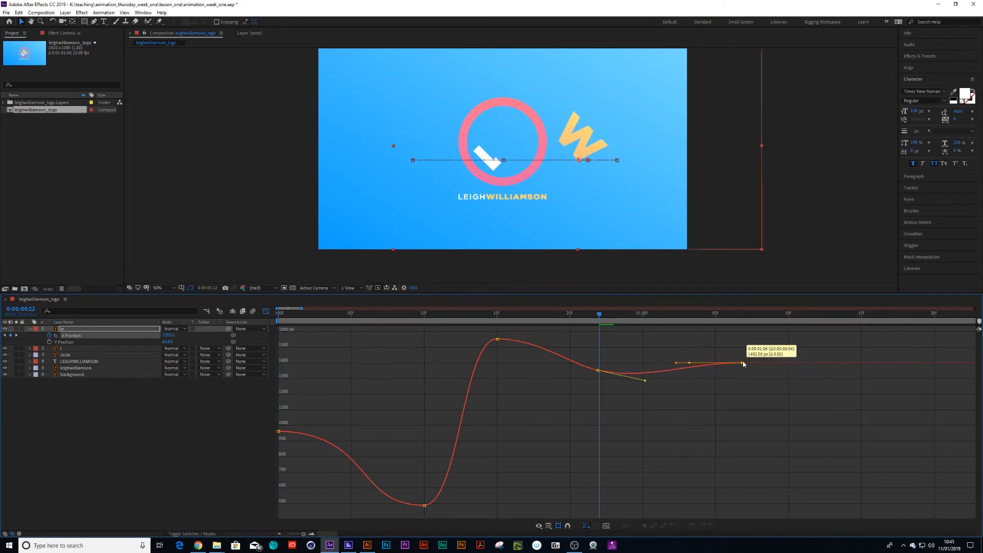
ctrl+click(681, 370)
drag(681, 370, 679, 360)
click(538, 356)
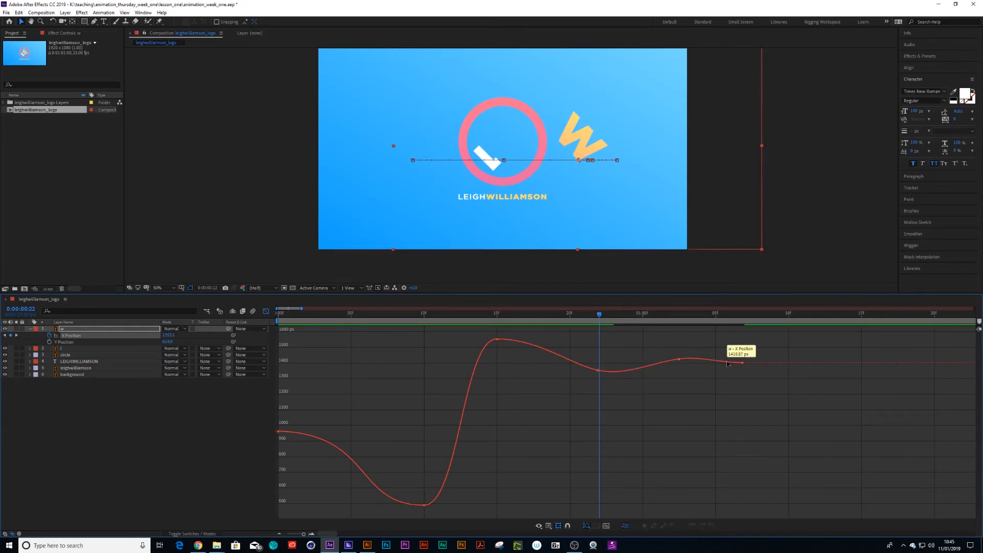
key(Home)
key(space)
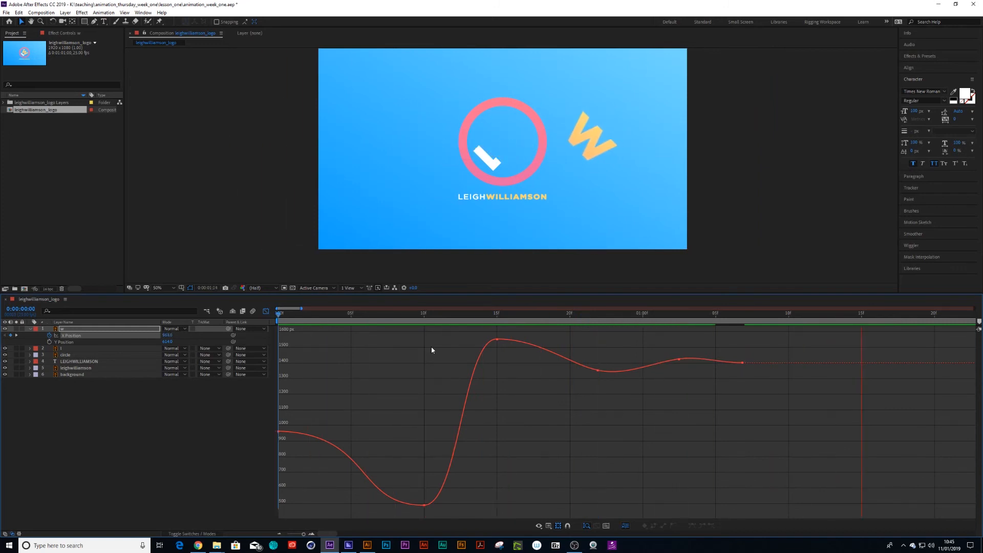
click(614, 315)
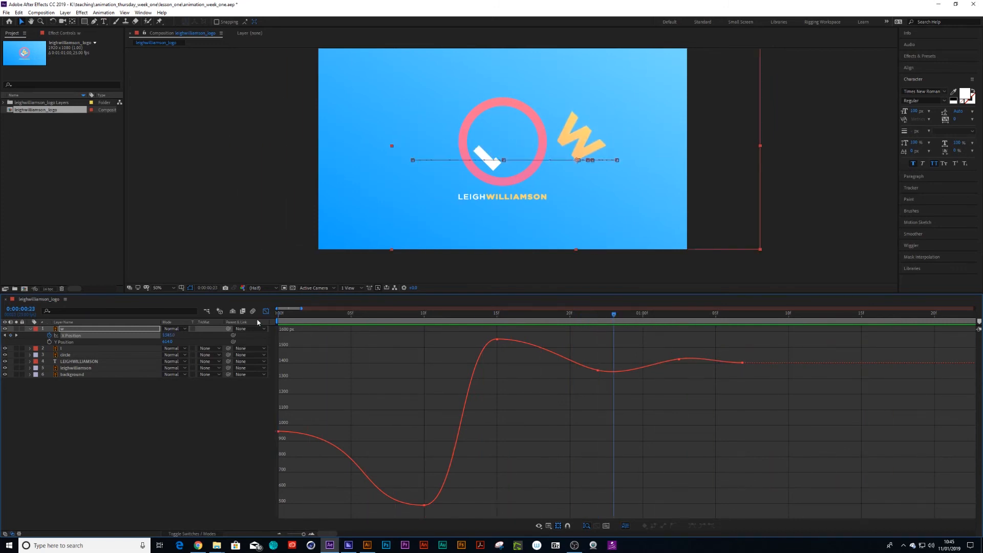
Leave the Graph Editor, move the last X Position keyframe to 0:00:01:05, and preview from the start
click(266, 312)
click(599, 322)
click(599, 336)
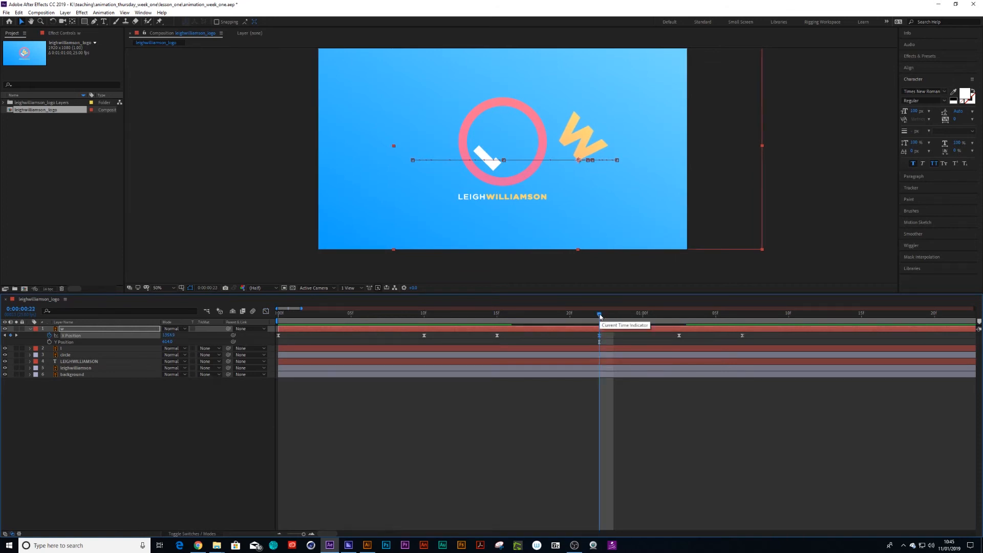
click(645, 322)
drag(645, 323, 719, 338)
key(space)
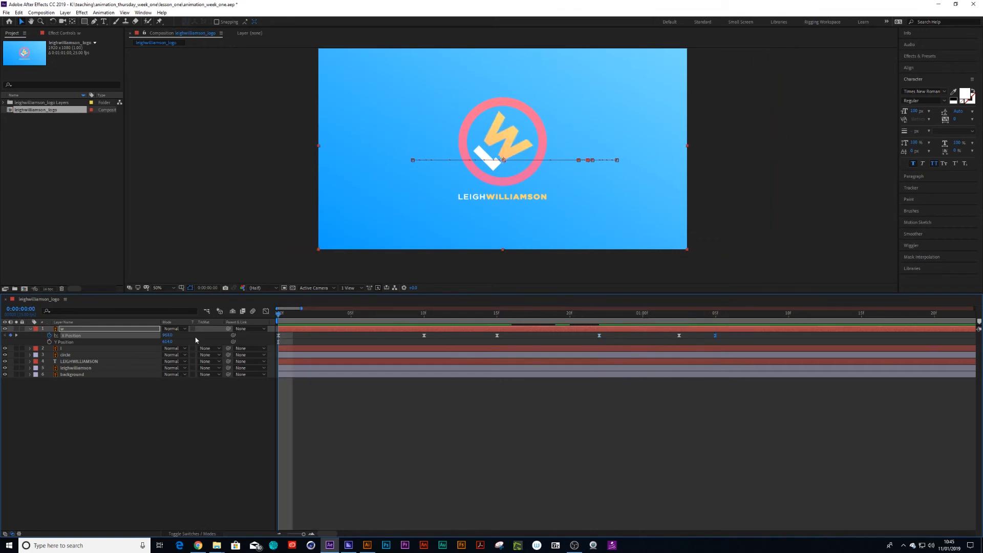
drag(282, 313, 291, 346)
key(Home)
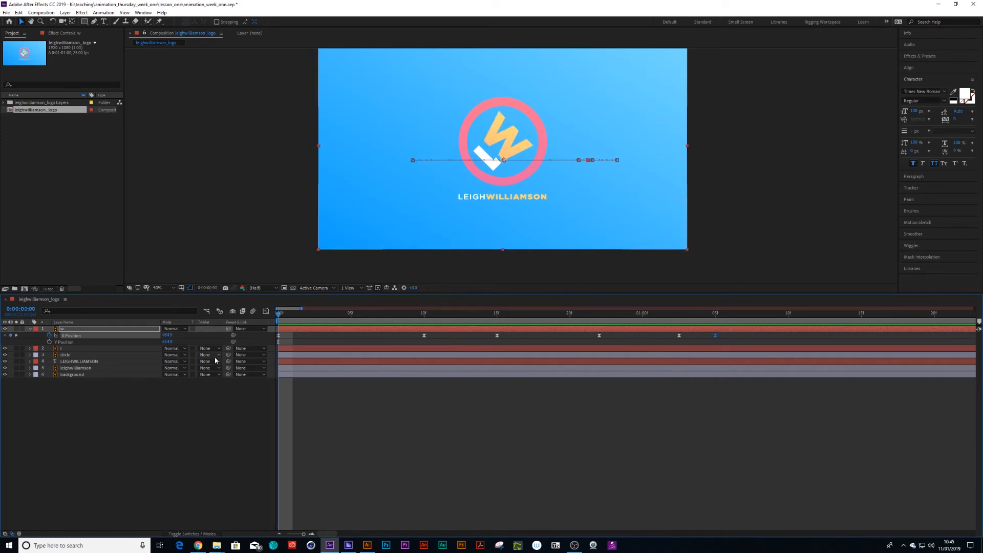
Create shapes from the circle vector layer
click(64, 354)
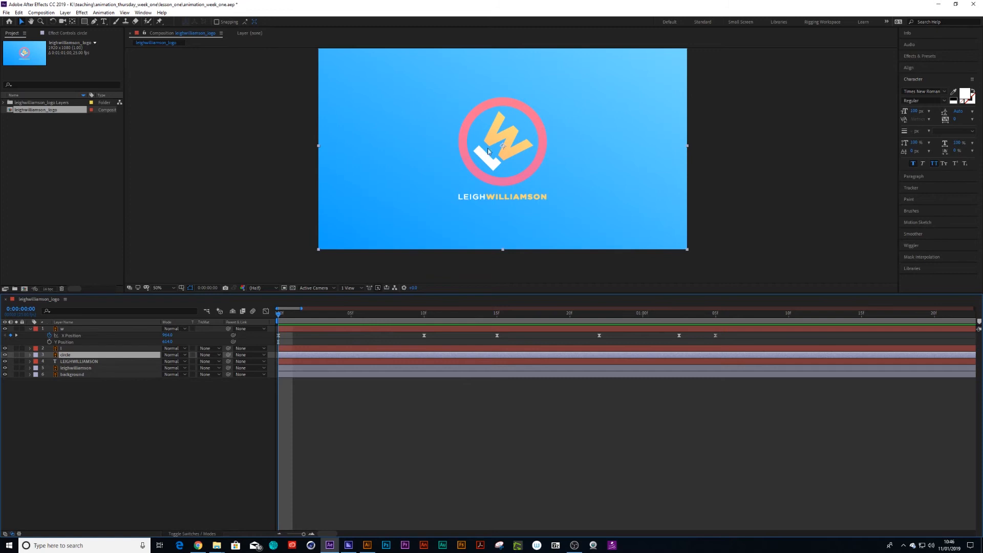
right_click(65, 357)
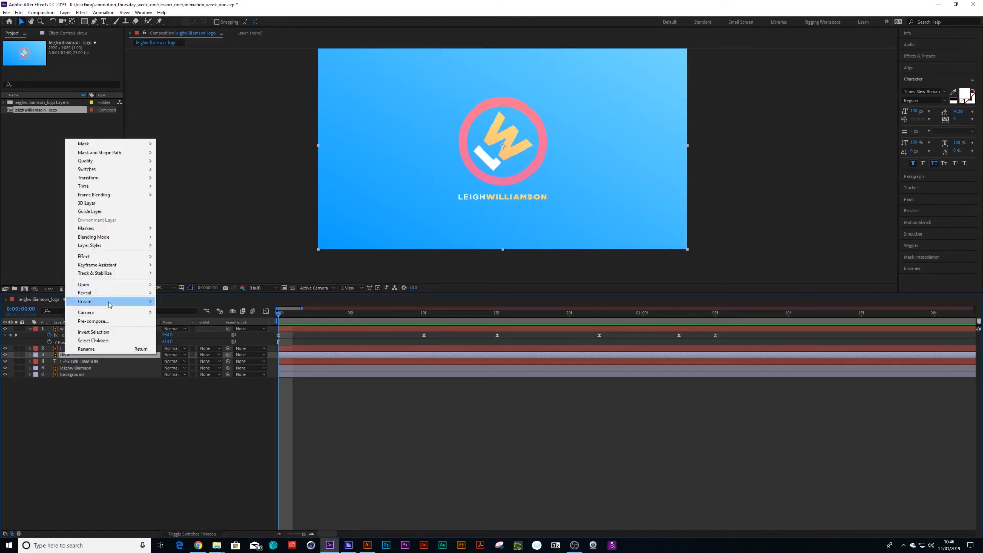
mouse_move(108, 303)
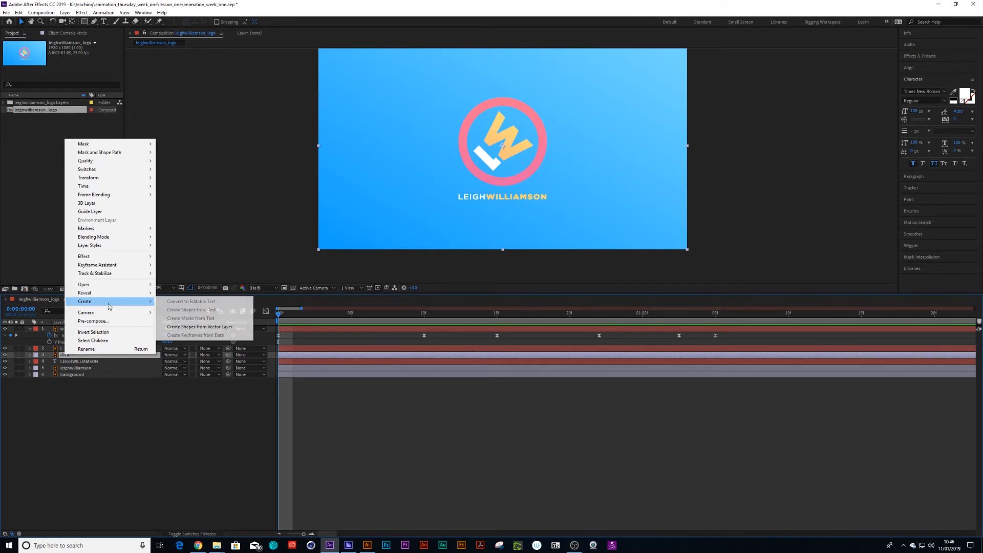
click(184, 327)
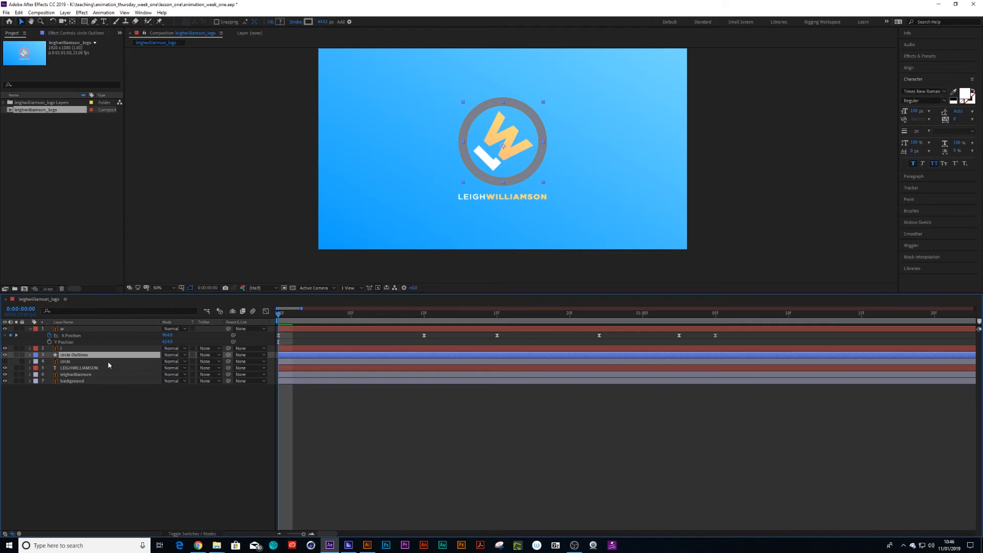
Make the original circle layer visible and shift it horizontally to the right until it stands clear beside the grey ring
click(62, 361)
key(Return)
key(shift+Right)
key(shift+Right)
key(shift+Right)
key(shift+Right)
key(shift+Right)
key(shift+Right)
key(shift+Right)
key(shift+Right)
key(shift+Right)
key(shift+Right)
key(shift+Right)
key(shift+Right)
key(shift+Right)
key(shift+Right)
key(shift+Right)
key(shift+Right)
key(shift+Right)
key(shift+Right)
key(shift+Right)
key(shift+Right)
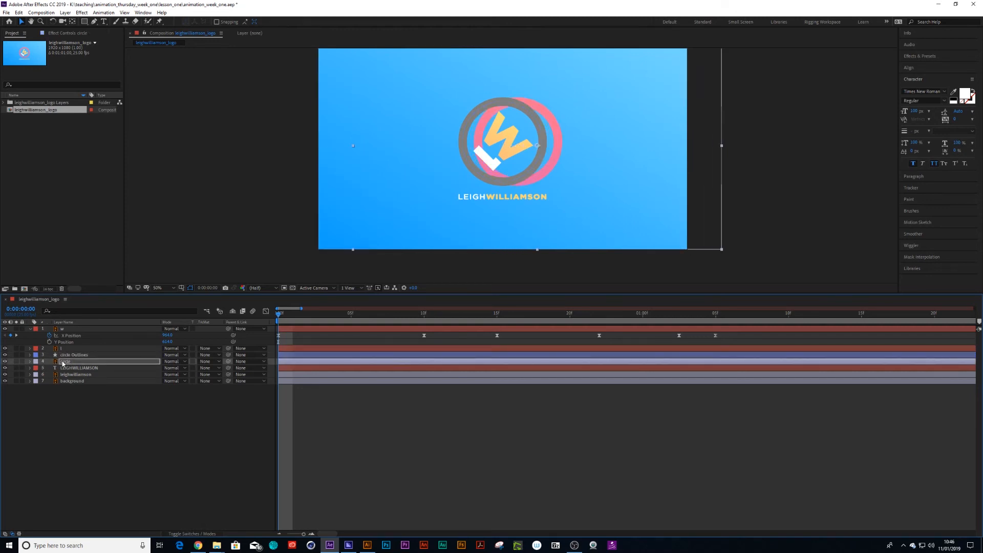
key(shift+Right)
key(shift+Right)
key(shift+Right)
key(shift+Right)
key(shift+Right)
key(shift+Right)
key(shift+Right)
key(shift+Right)
key(shift+Right)
key(shift+Right)
key(shift+Right)
key(shift+Right)
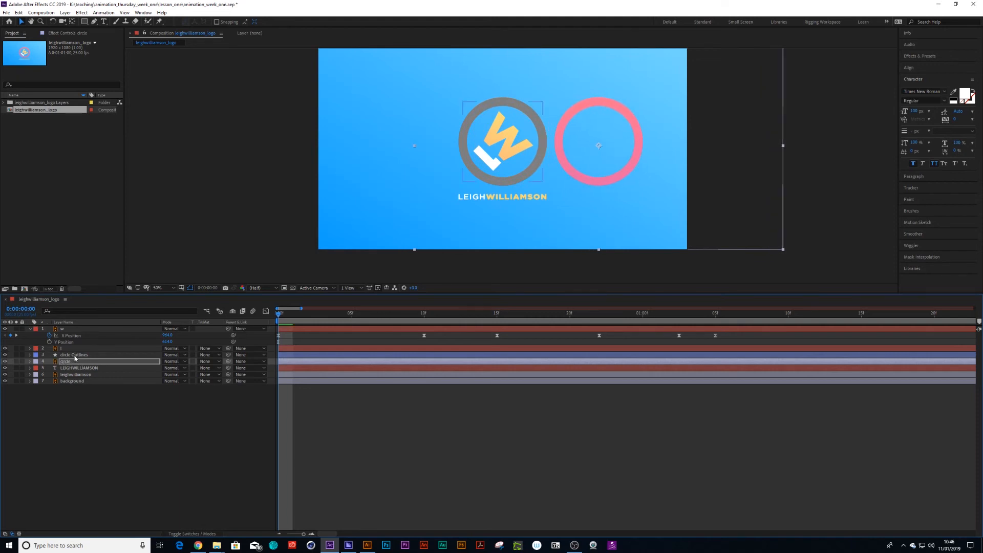
Find the Gradient Ramp effect with the search term ramp and apply it to the circle Outlines layer
click(75, 355)
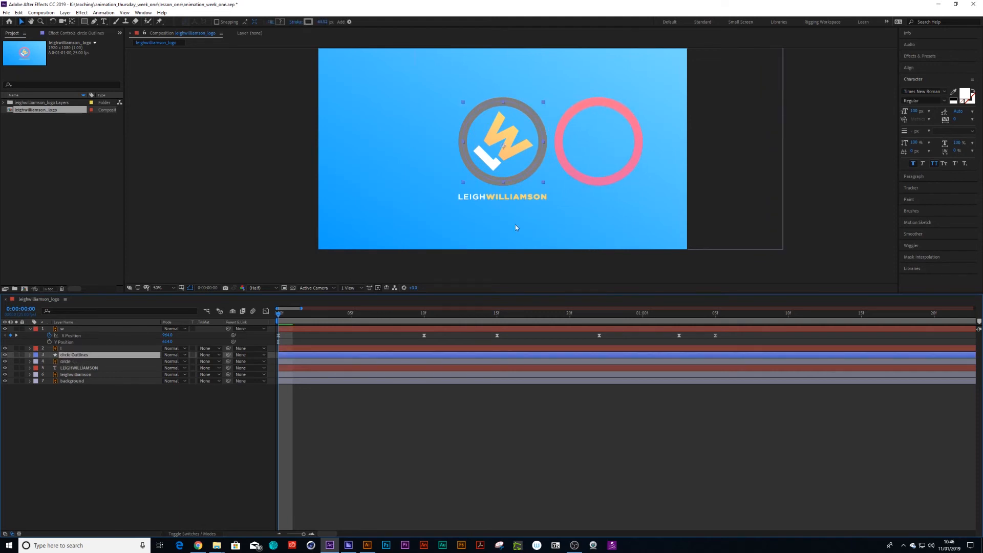
click(916, 58)
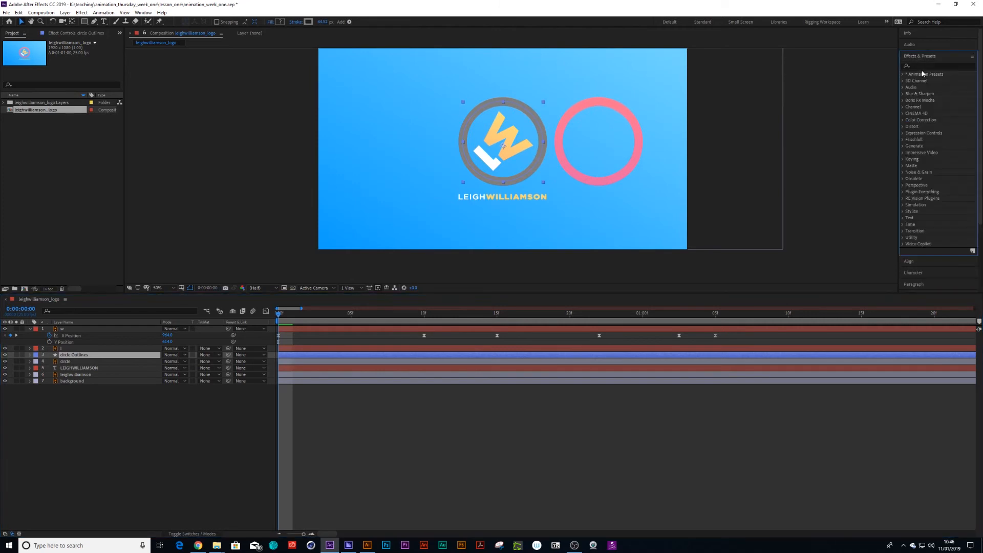
click(921, 64)
text(ramp)
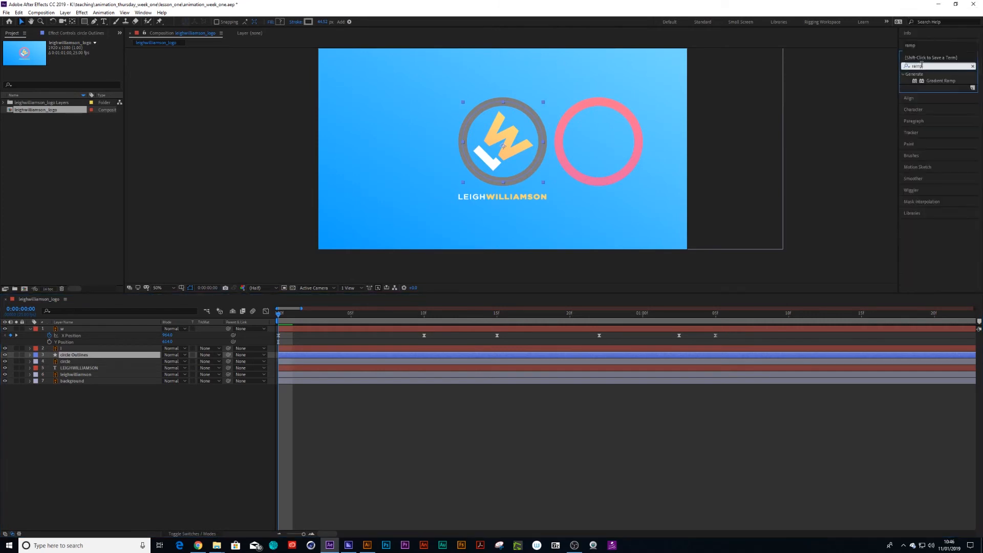
drag(971, 80, 79, 355)
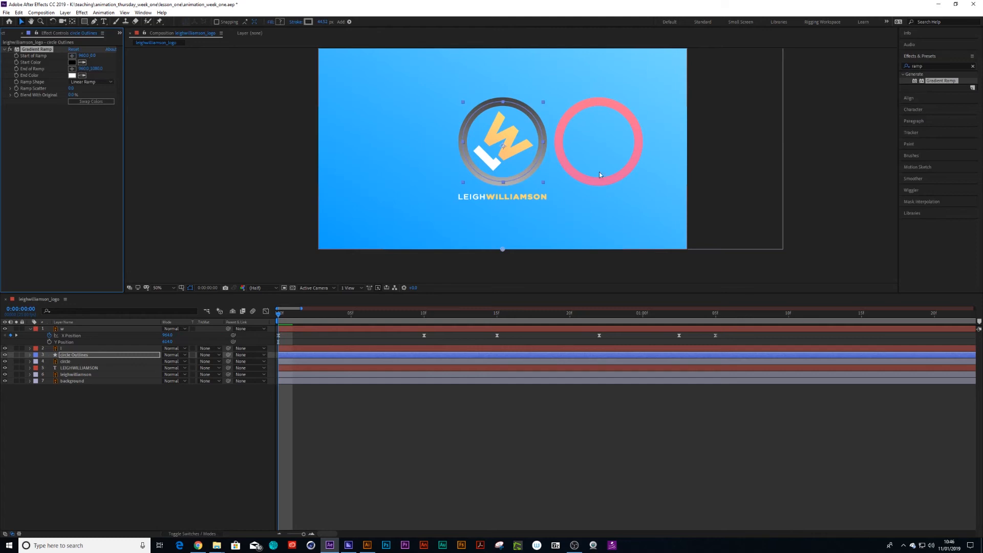
Sample the ramp's start color from the original pink ring's lower left and its end color from the ring's upper right
click(81, 62)
click(566, 168)
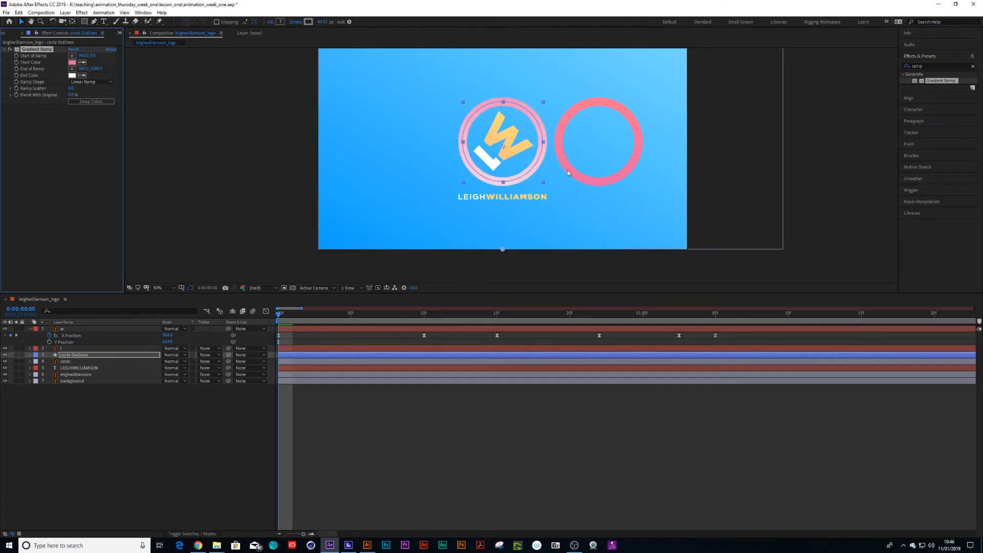
click(82, 76)
click(617, 105)
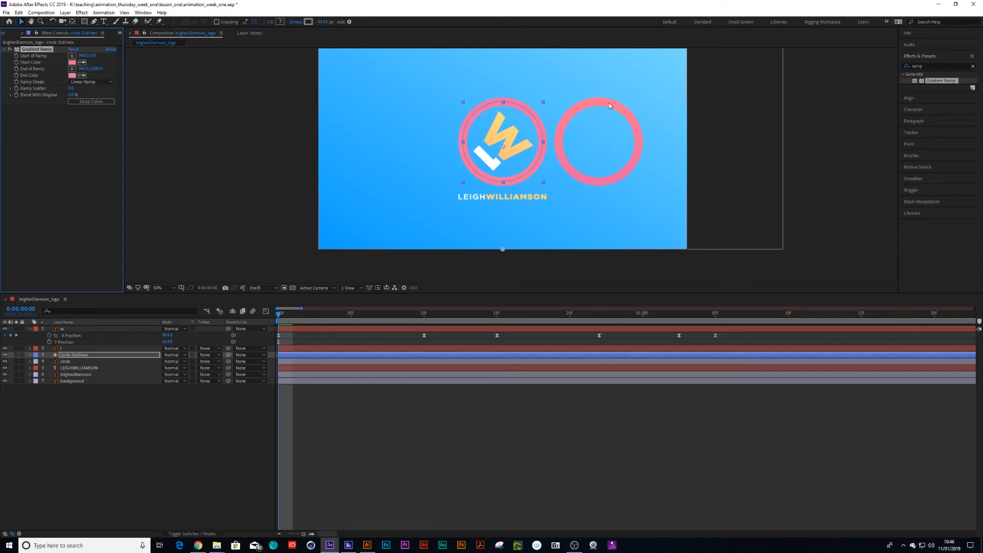
Place the ramp's start point beyond the ring's upper right and its end point beyond the ring's lower left
click(72, 55)
click(528, 109)
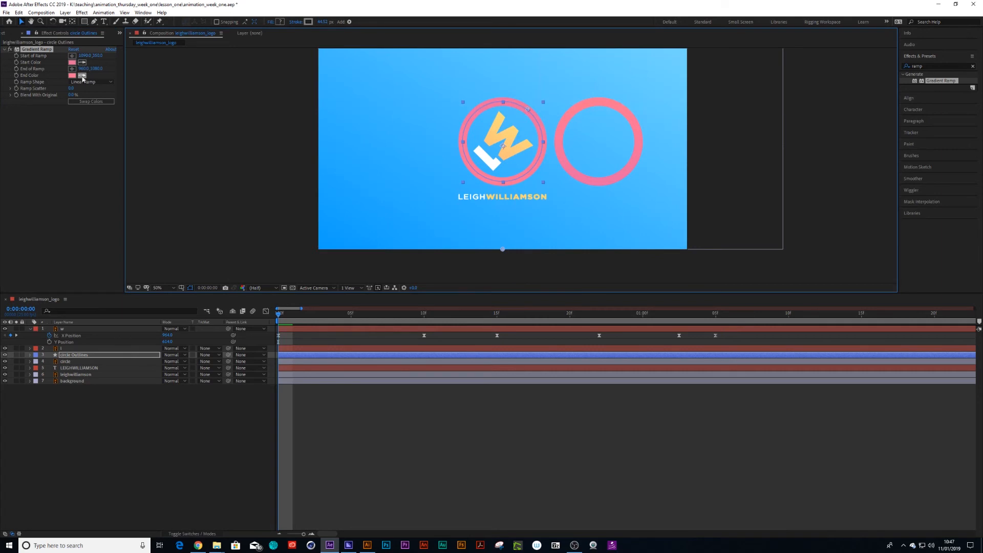
click(73, 68)
click(477, 172)
drag(532, 109, 534, 106)
drag(478, 172, 439, 197)
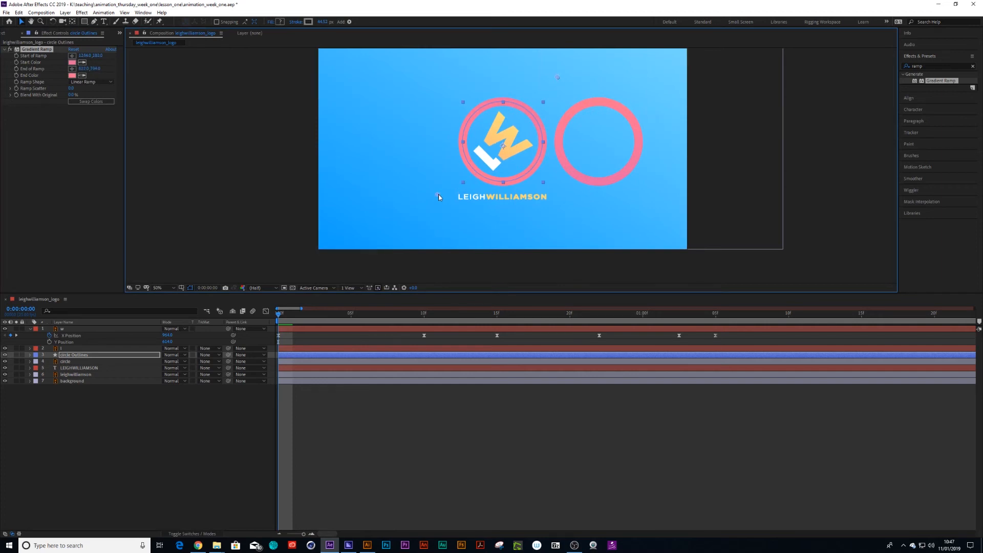
Delete the original circle layer
click(429, 455)
click(70, 356)
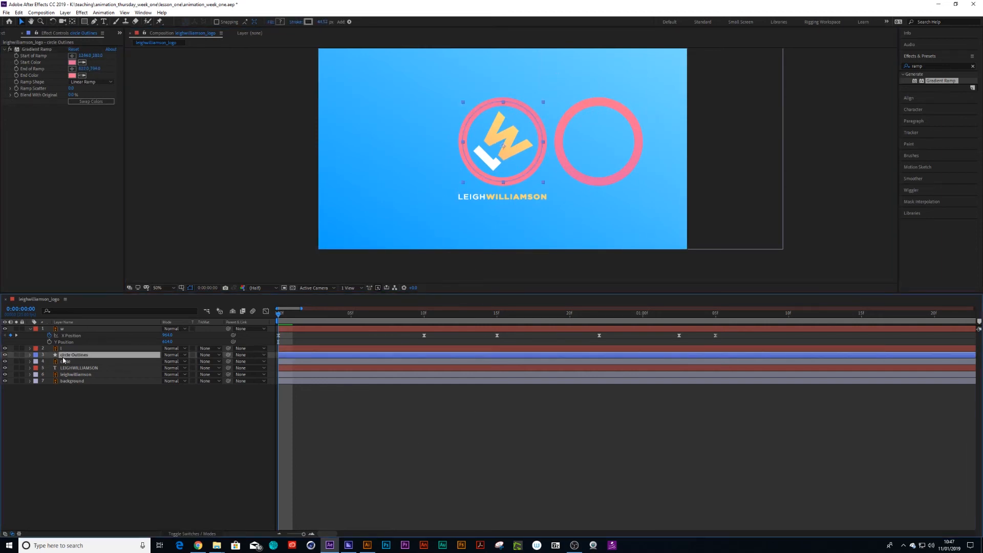
click(65, 361)
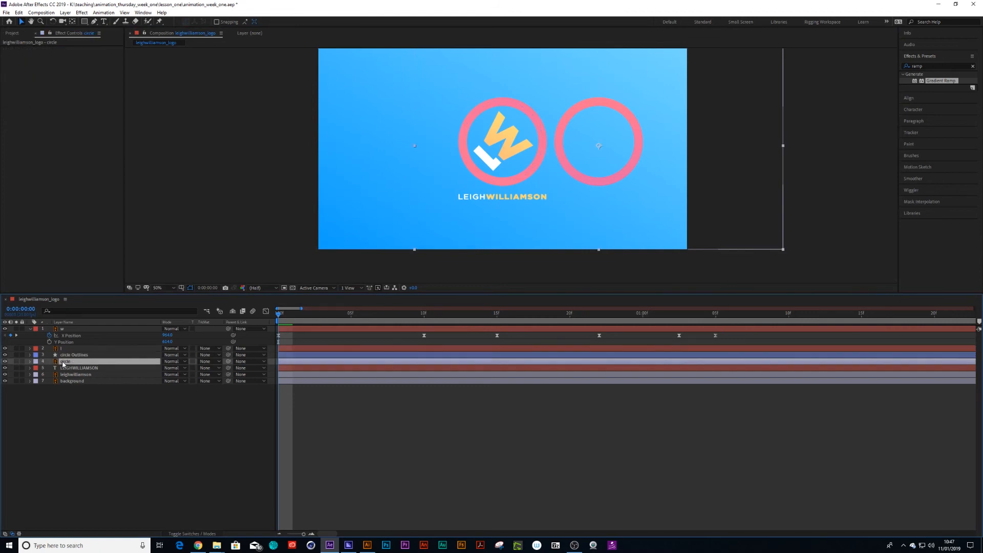
key(Delete)
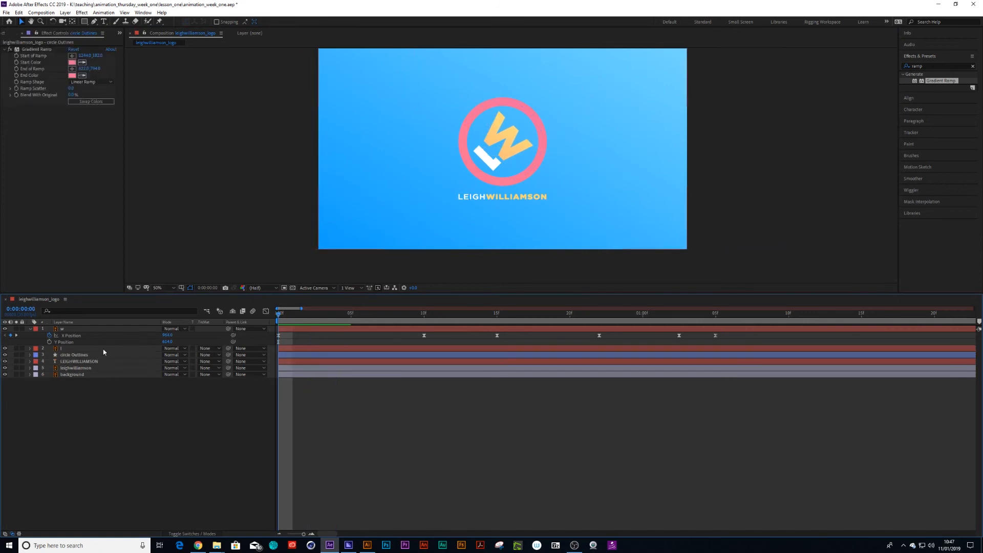
Add Trim Paths to the circle Outlines shape layer and expand its properties
click(72, 356)
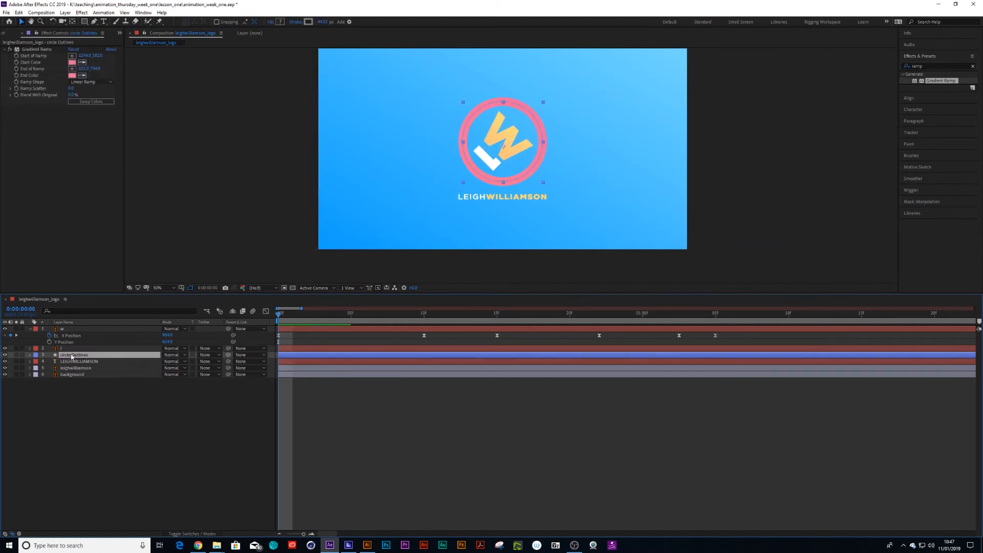
click(30, 356)
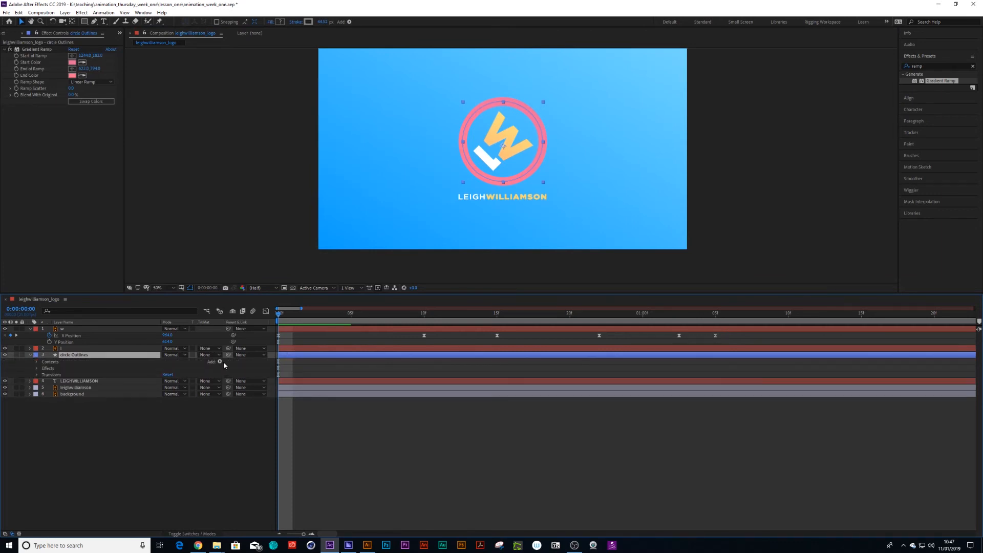
click(220, 361)
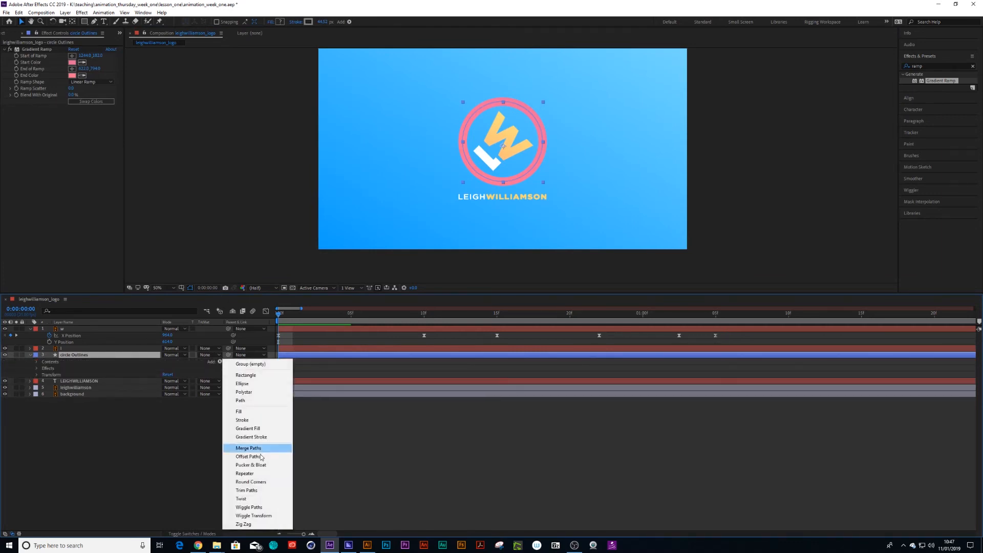
click(260, 491)
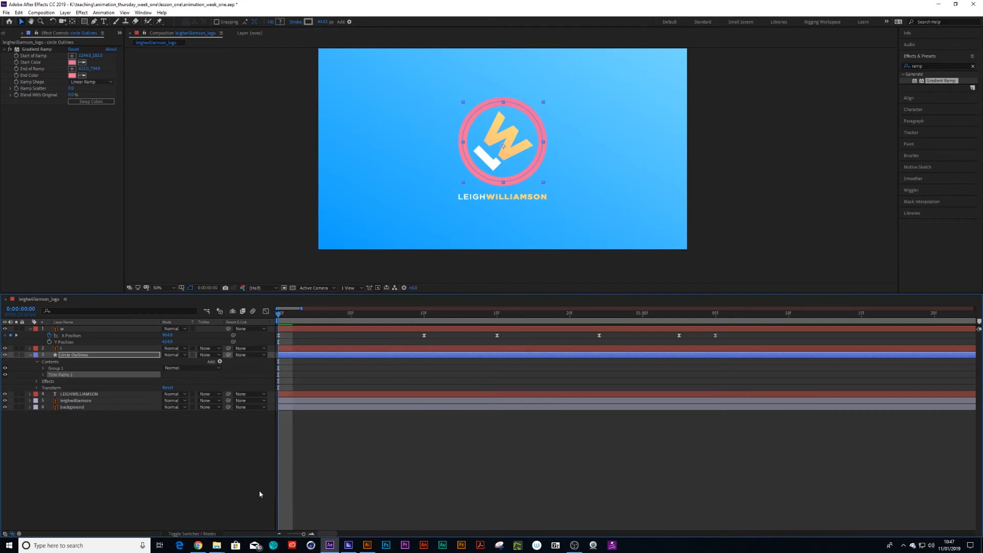
click(43, 375)
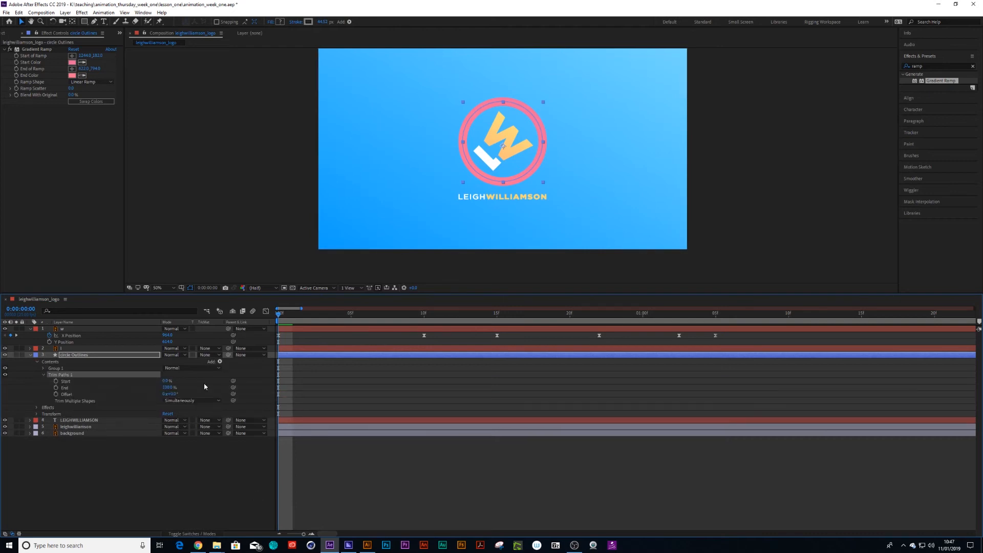
Set the Trim Paths End to 0% and keyframe it at the start of the timeline
drag(167, 387, 141, 390)
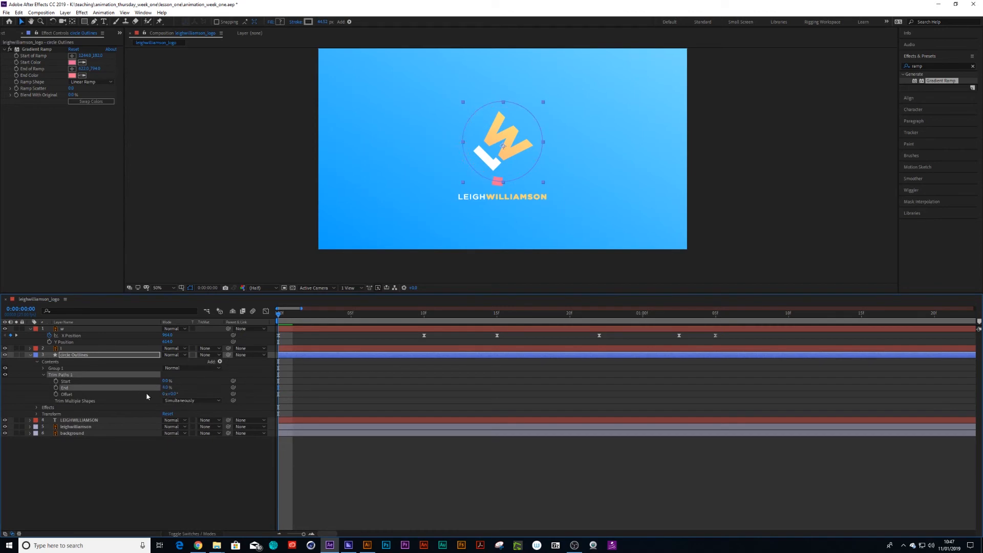
click(166, 388)
text(0)
key(Return)
click(56, 387)
Set the Trim Paths End to 100% at frame 10 and preview the circle drawing on
click(351, 313)
click(423, 313)
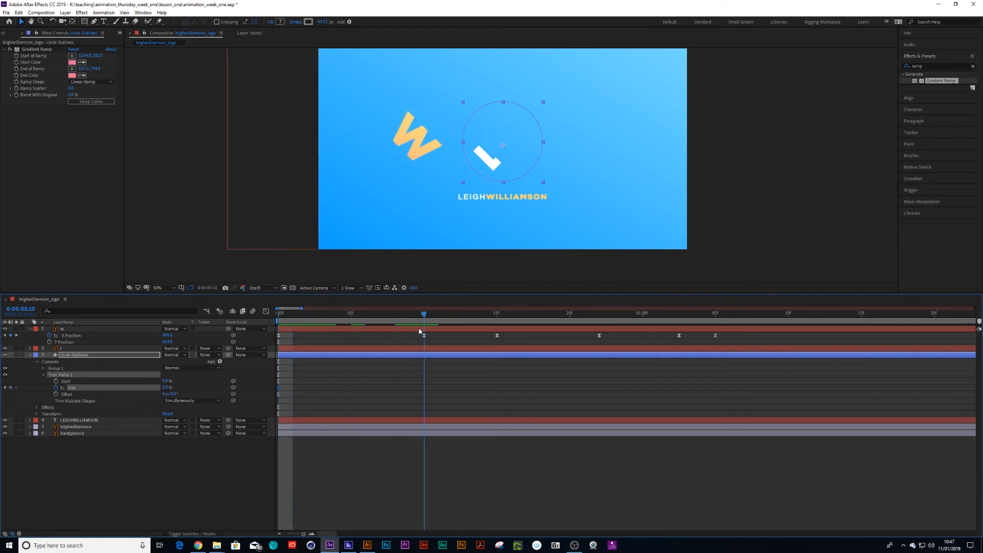
click(165, 388)
text(100)
key(Return)
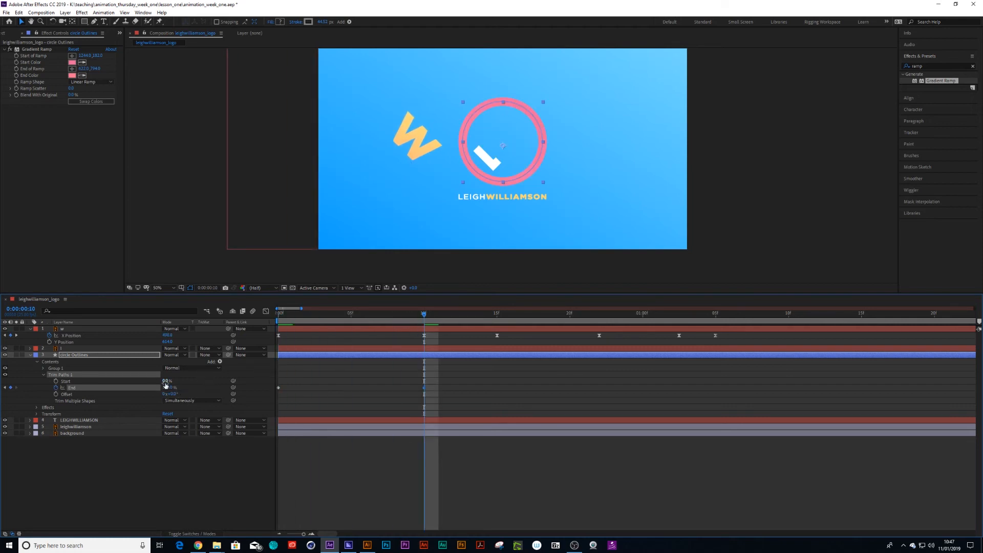
drag(423, 318, 253, 327)
key(space)
Keyframe the Trim Paths Start at 0% on frame 10 and 100% on frame 20
drag(437, 314, 570, 334)
click(56, 381)
click(166, 381)
text(100)
key(Return)
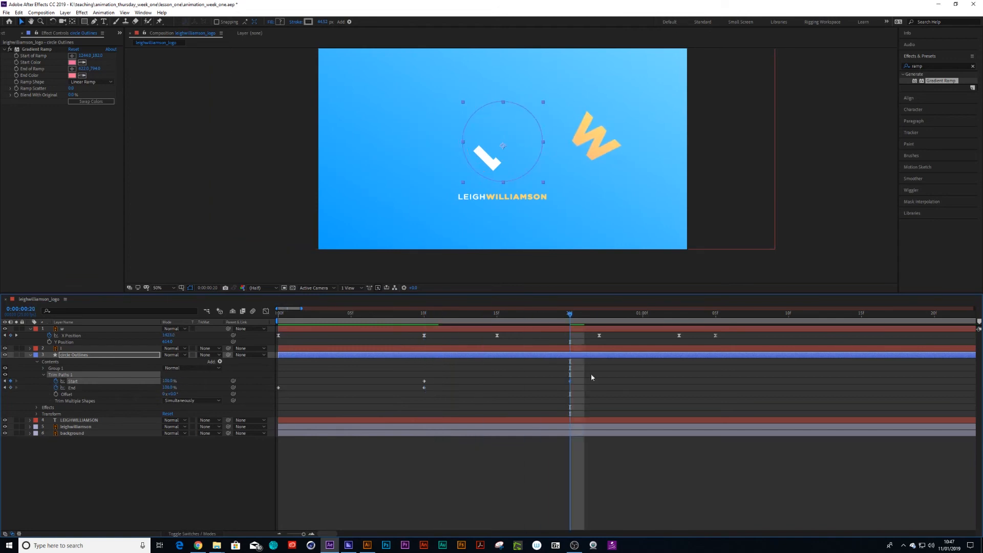
Play the circle's draw-on and draw-off animation from the beginning and scrub past its end
key(Home)
key(space)
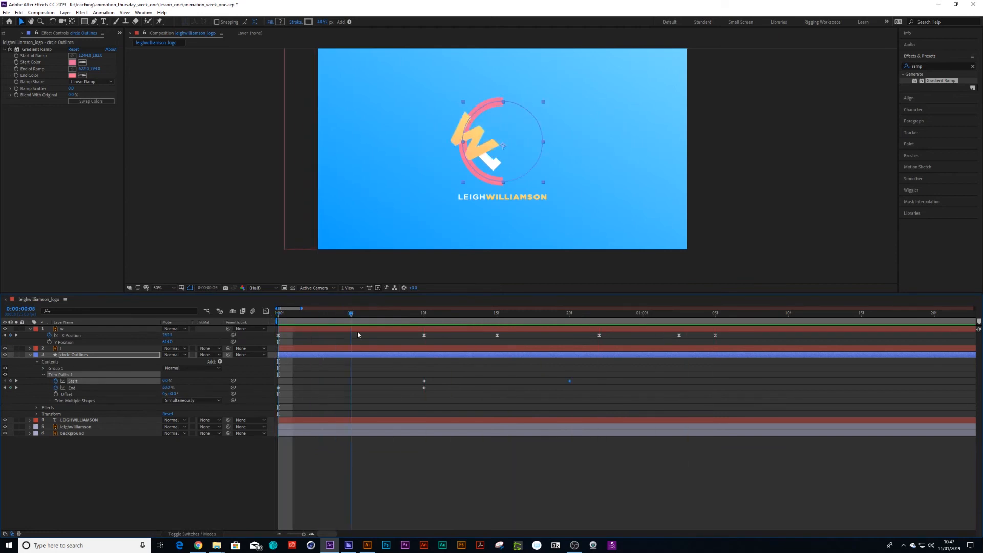
key(space)
drag(575, 347, 612, 346)
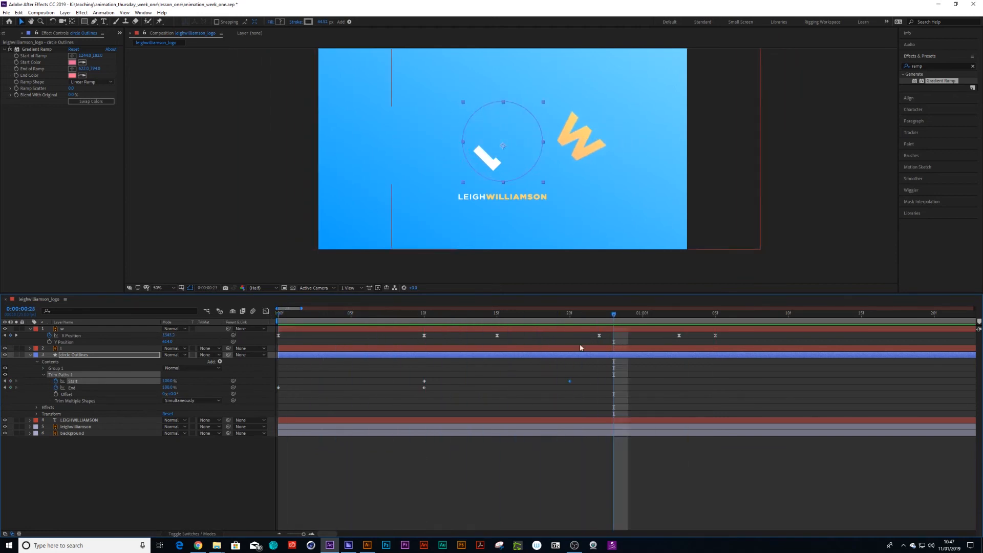
Collapse and hide the circle Outlines layer, preview the W's movement, and return to the start of the timeline
click(30, 355)
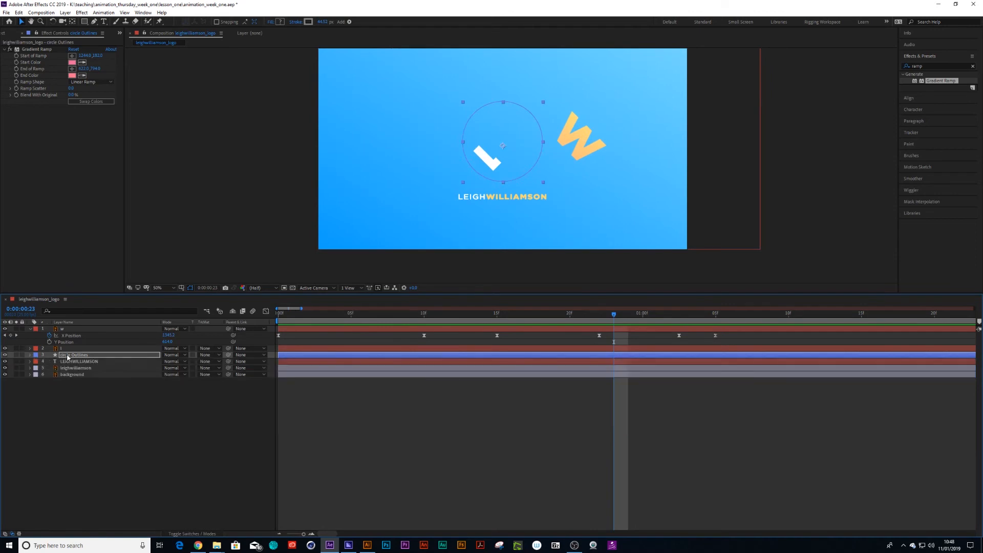
key(space)
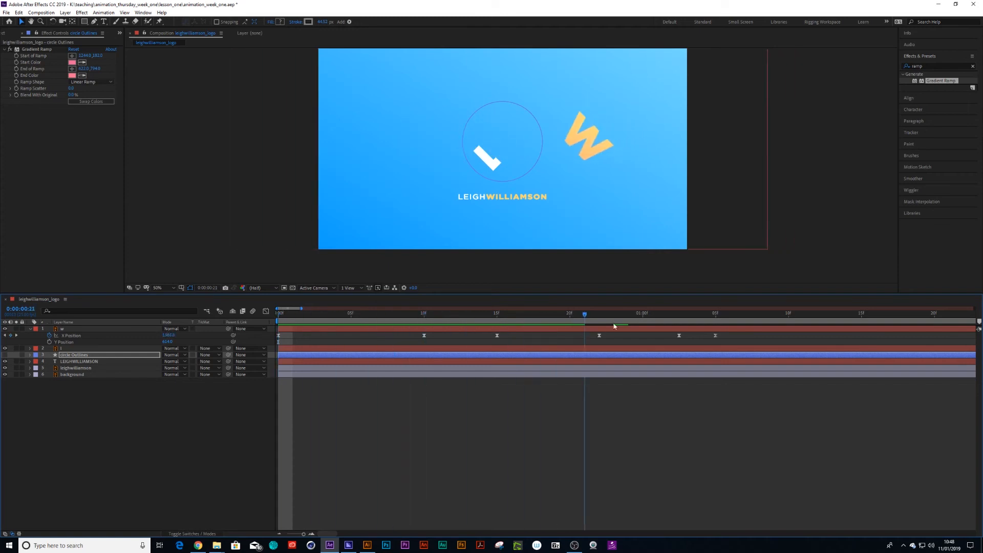
key(space)
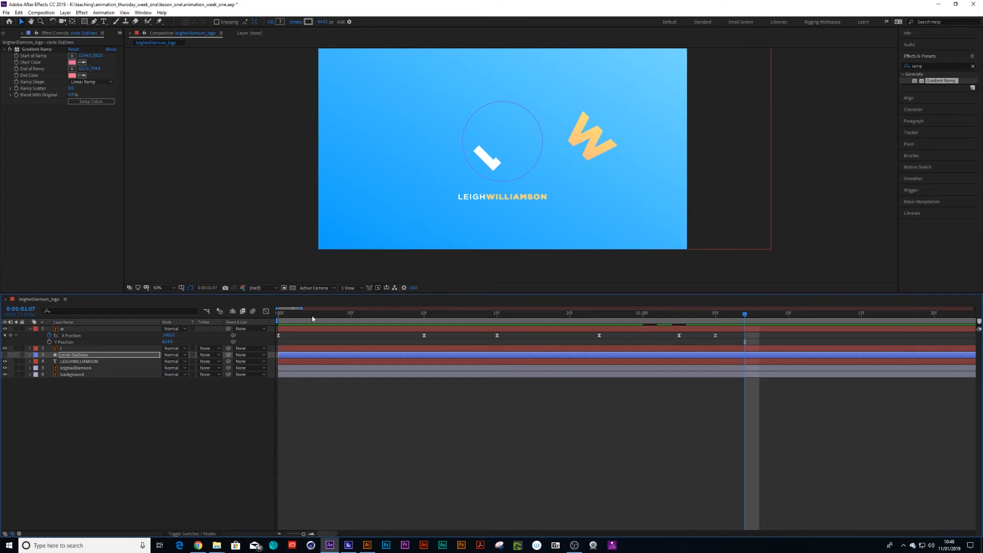
key(Home)
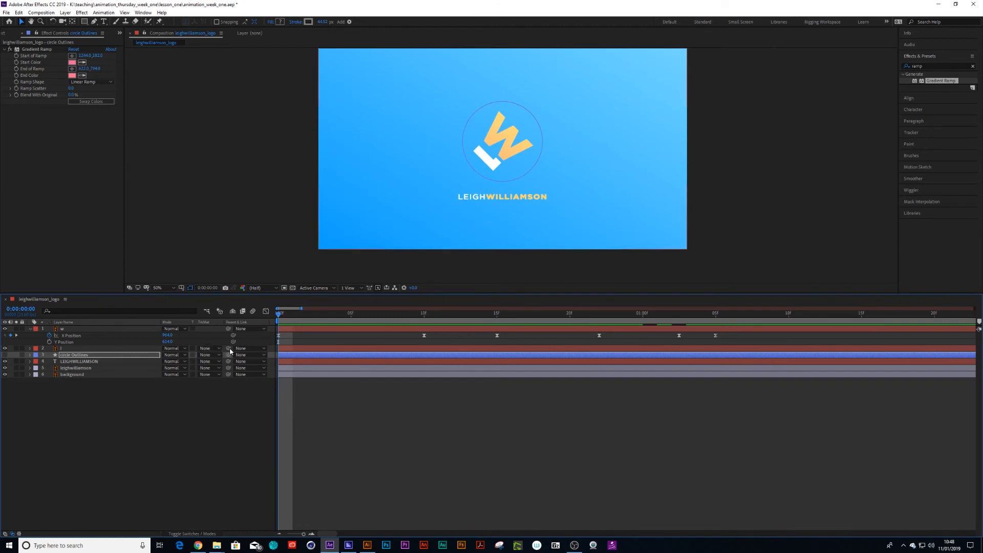
Parent the L layer to the W layer and preview the two moving together
drag(229, 352, 63, 332)
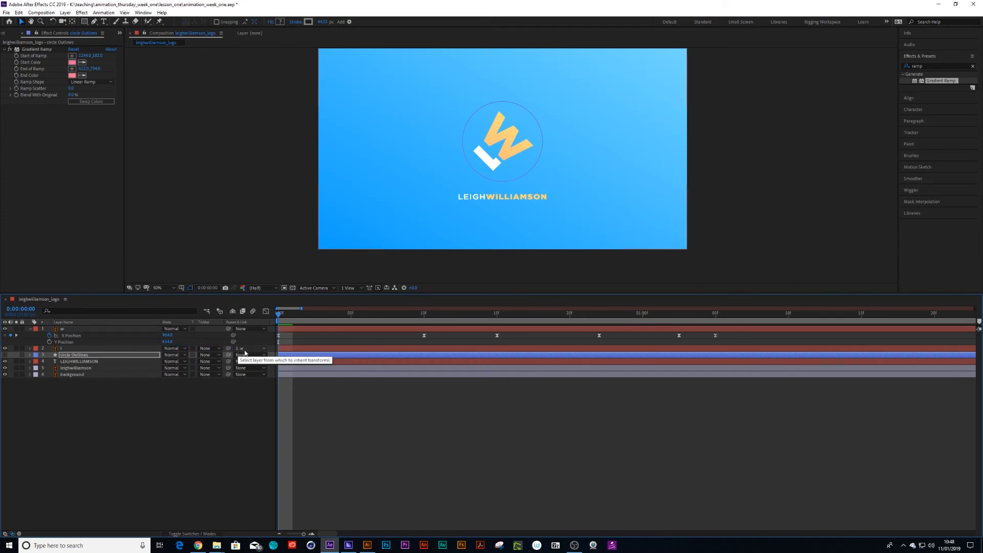
key(space)
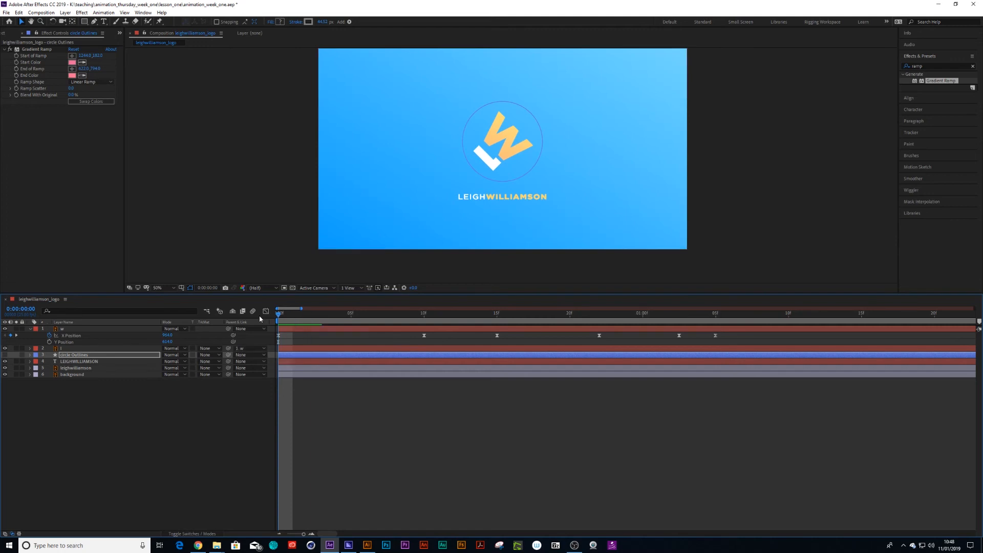
drag(299, 315, 241, 350)
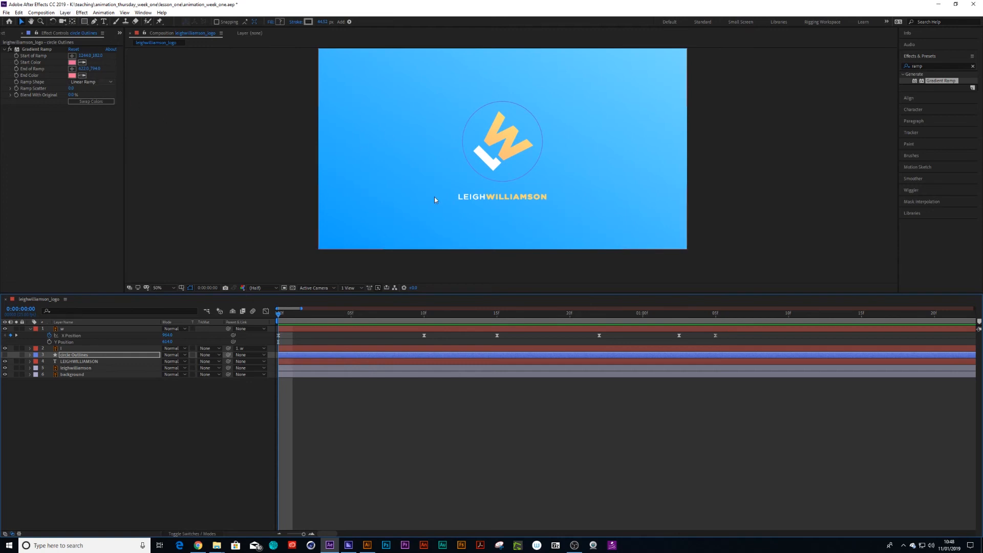
Create a new yellow solid layer with the default settings
click(65, 12)
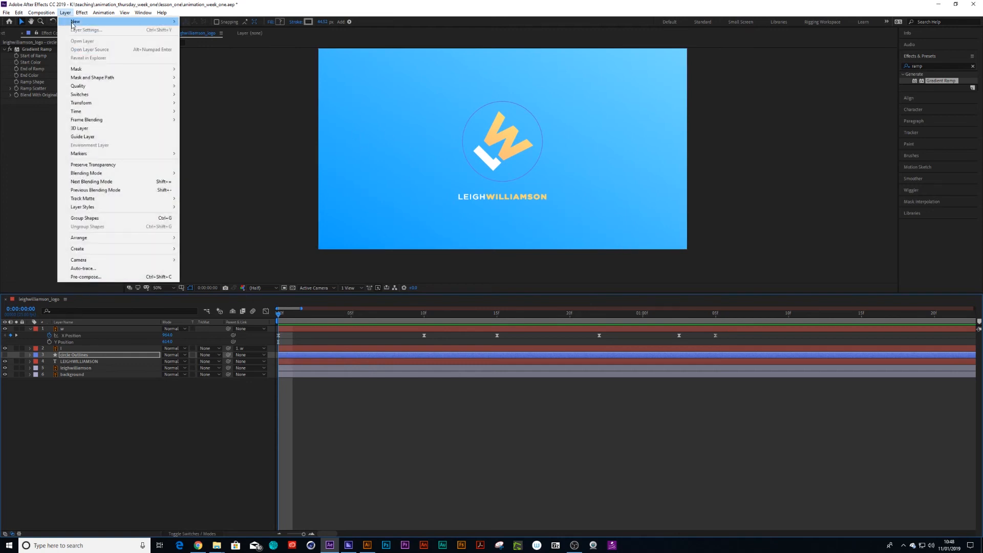
mouse_move(74, 22)
click(215, 31)
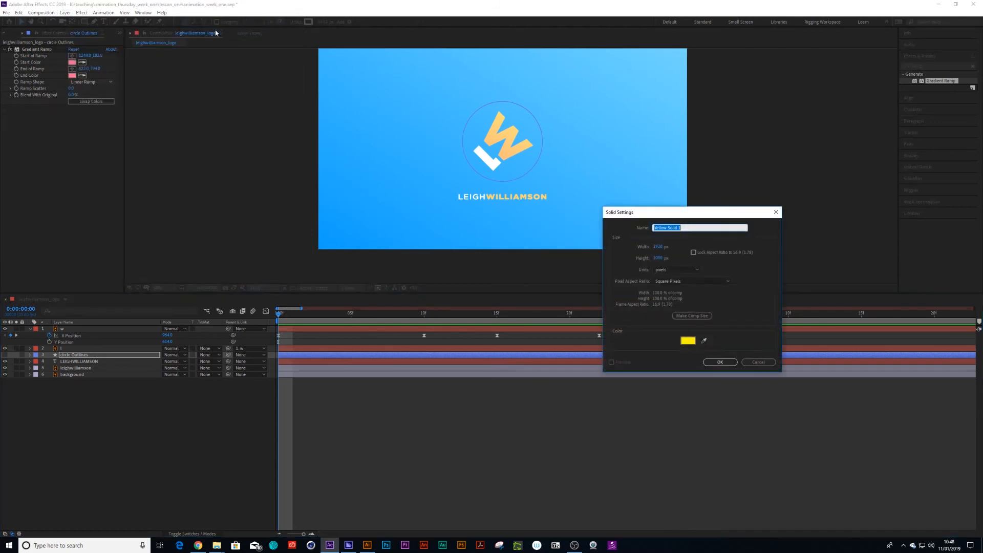
click(720, 362)
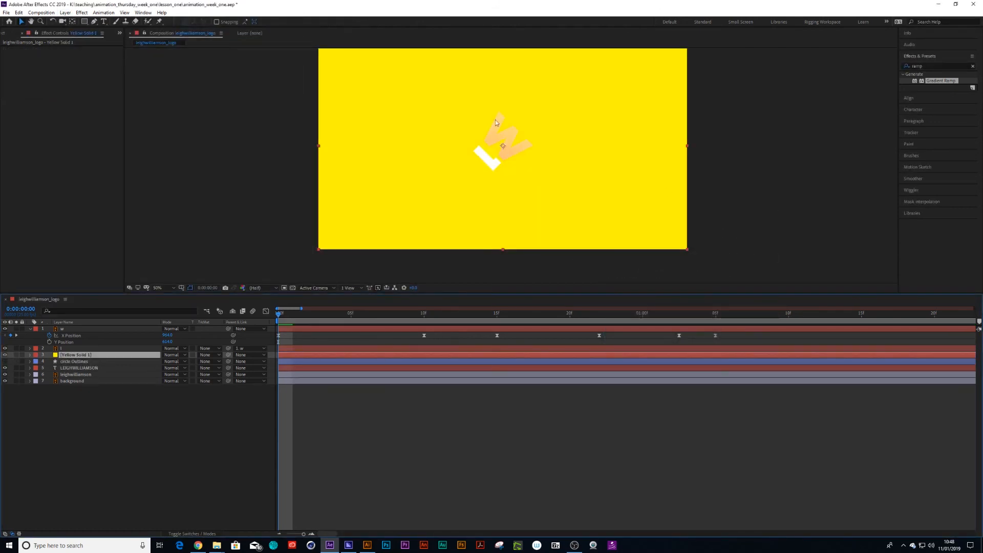
Draw a circular ellipse mask on the yellow solid, enclosing the L and W
click(85, 22)
click(117, 38)
drag(439, 99, 535, 191)
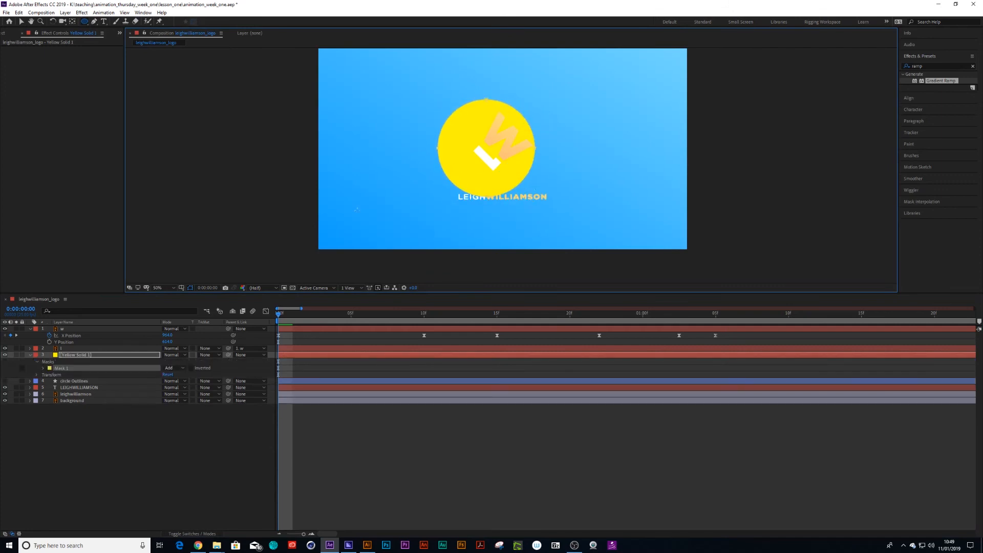
Show the project's items and check the contents of the Solids folder
click(119, 32)
click(134, 37)
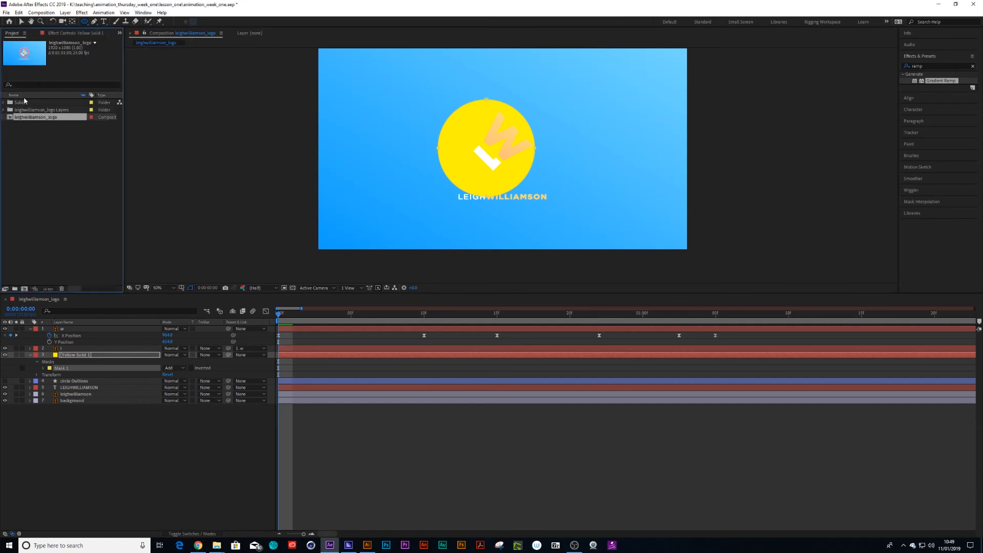
click(3, 103)
click(3, 103)
Create a new adjustment layer above all the other layers
click(65, 12)
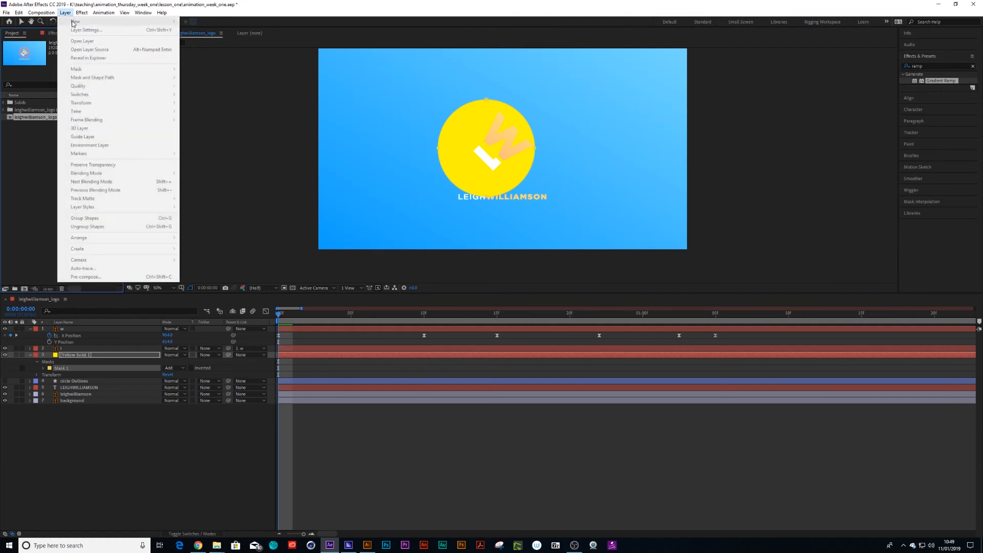
click(86, 303)
click(66, 12)
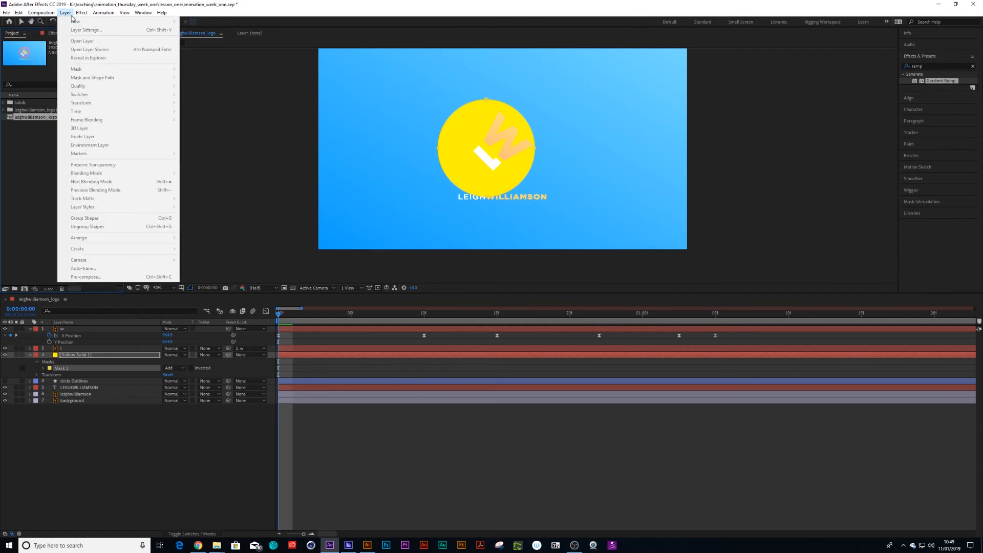
click(94, 415)
click(65, 12)
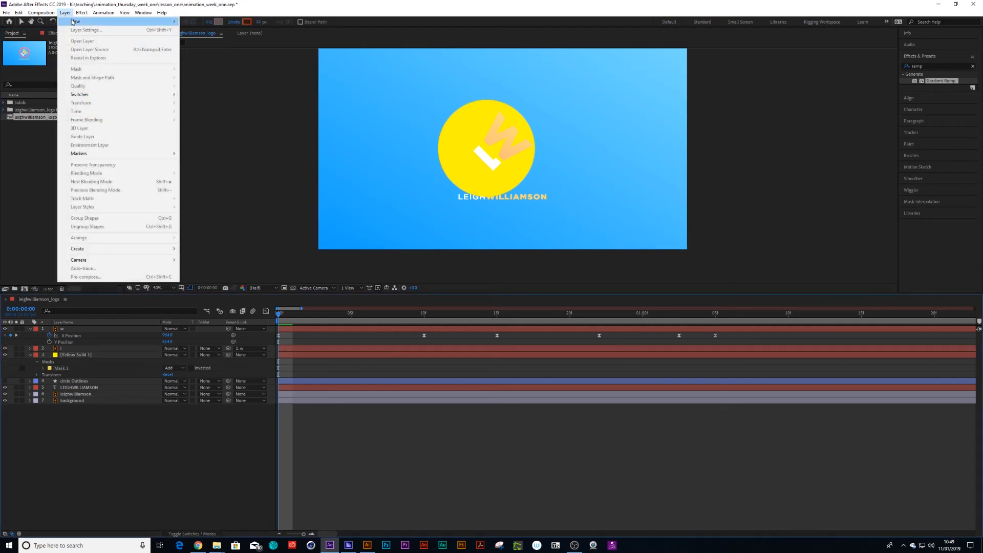
mouse_move(101, 23)
click(208, 72)
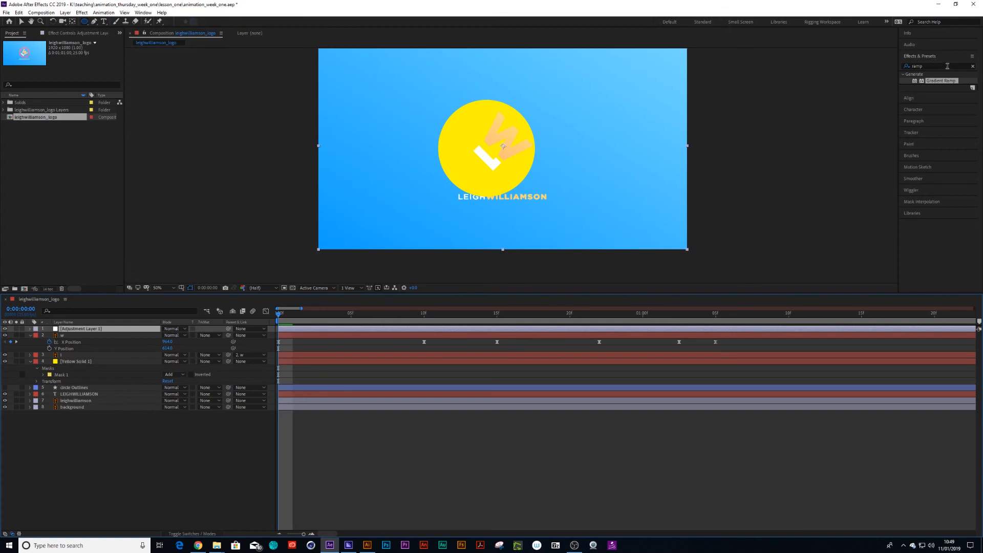
Find the Curves effect with the search term curve, apply it to the adjustment layer, and bend the RGB curve upward in the darker midtones
double_click(914, 66)
text(c)
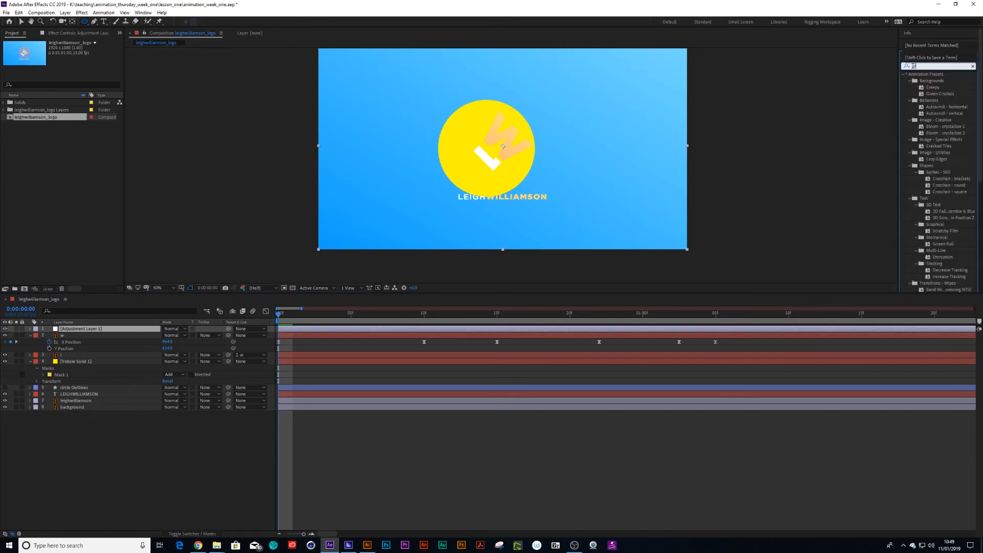
text(urve)
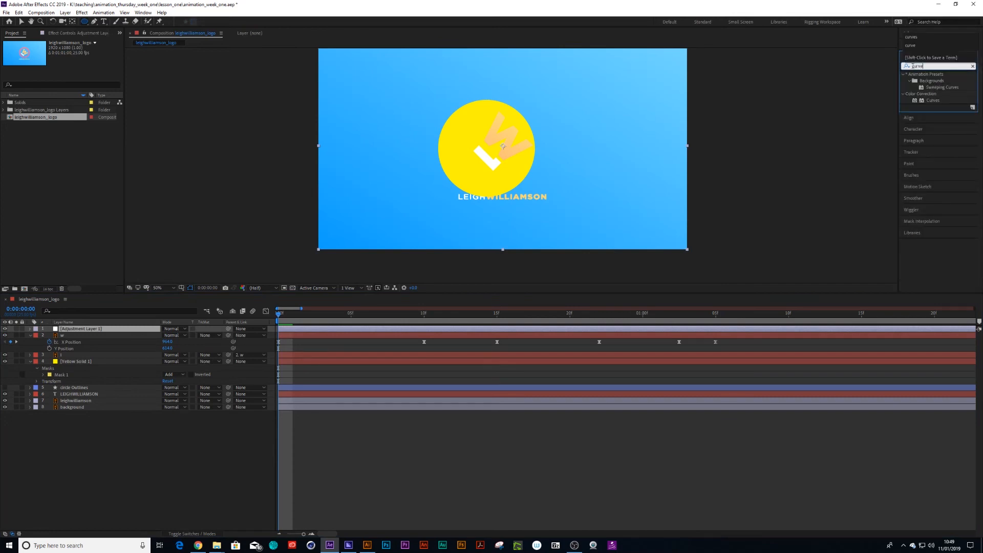
drag(932, 100, 99, 329)
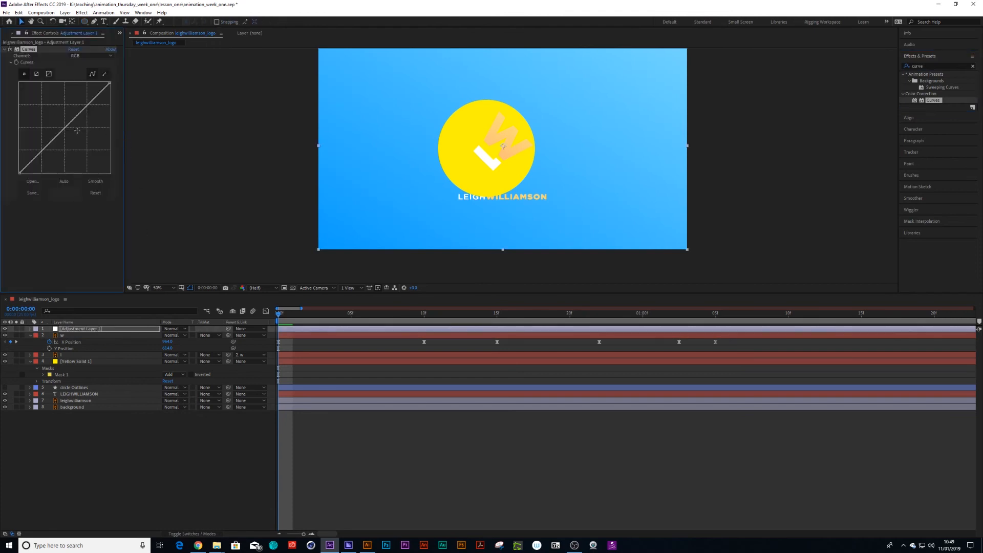
mouse_move(49, 144)
mouse_down()
mouse_move(45, 128)
mouse_move(54, 156)
mouse_move(48, 129)
mouse_up()
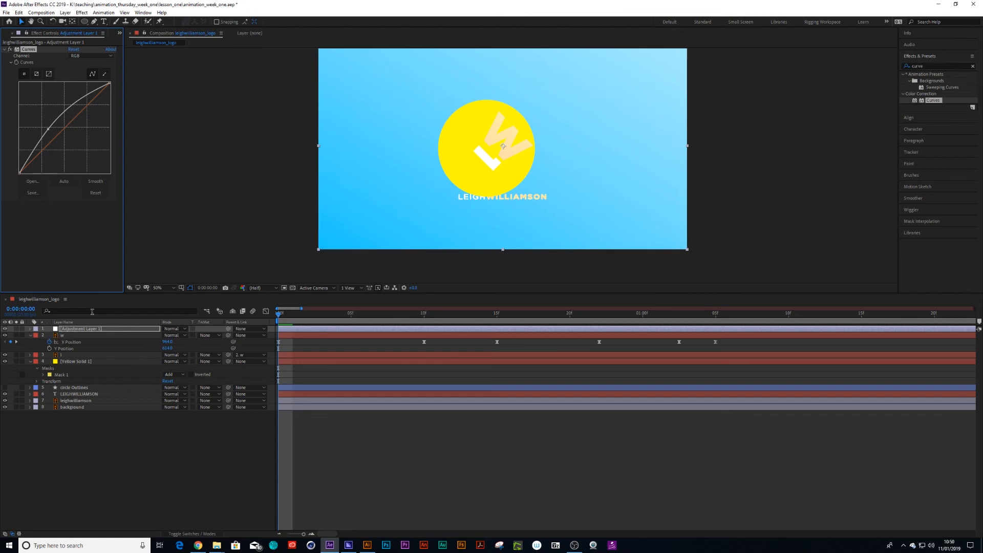
Show the items in the project's Solids folder and delete the adjustment layer from the composition
click(77, 330)
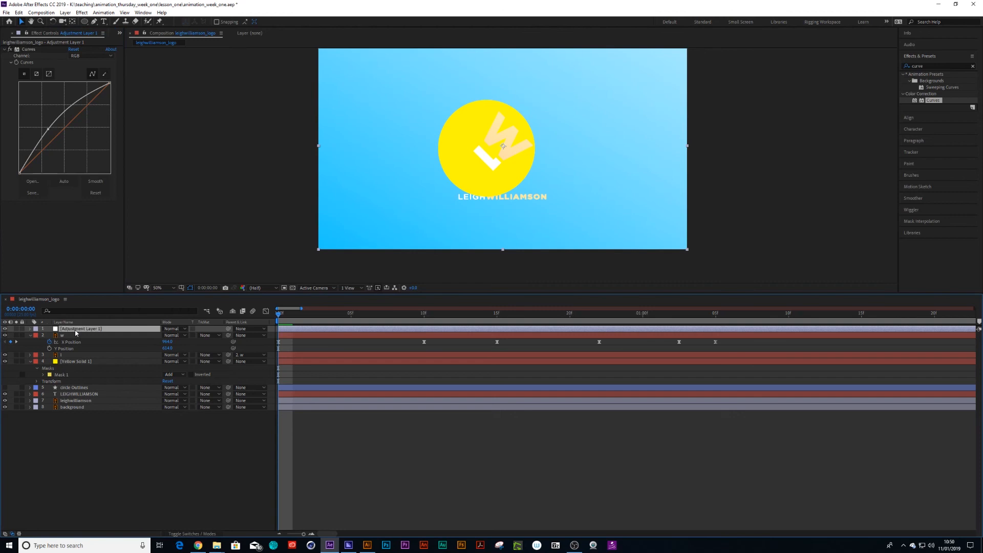
click(120, 33)
click(132, 42)
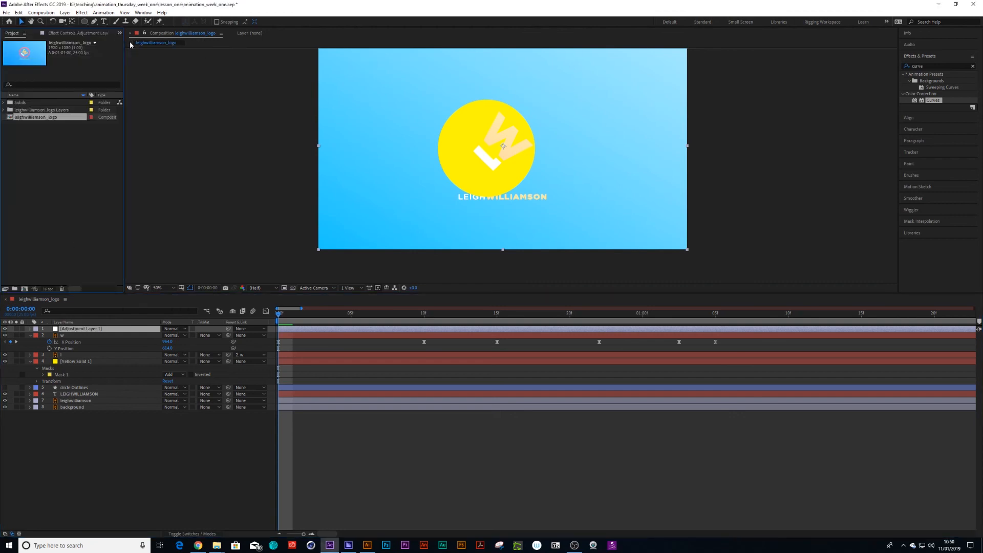
click(4, 103)
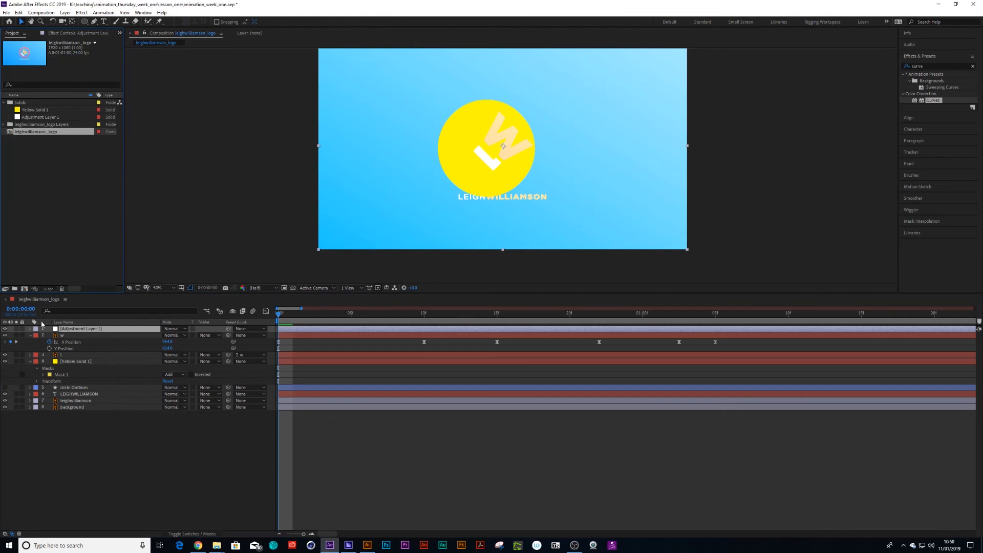
key(Delete)
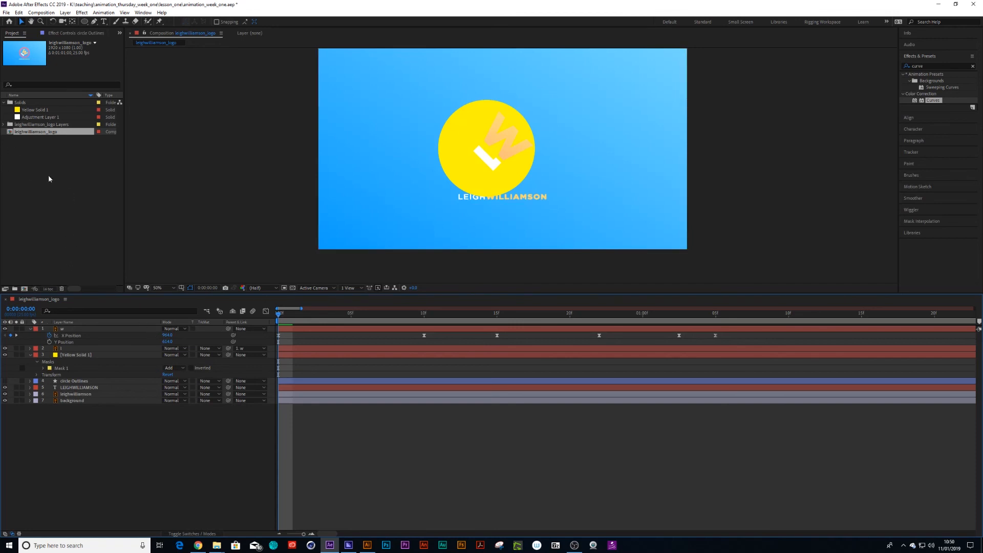
Create a project folder named precomp and move the logo composition into it
click(4, 102)
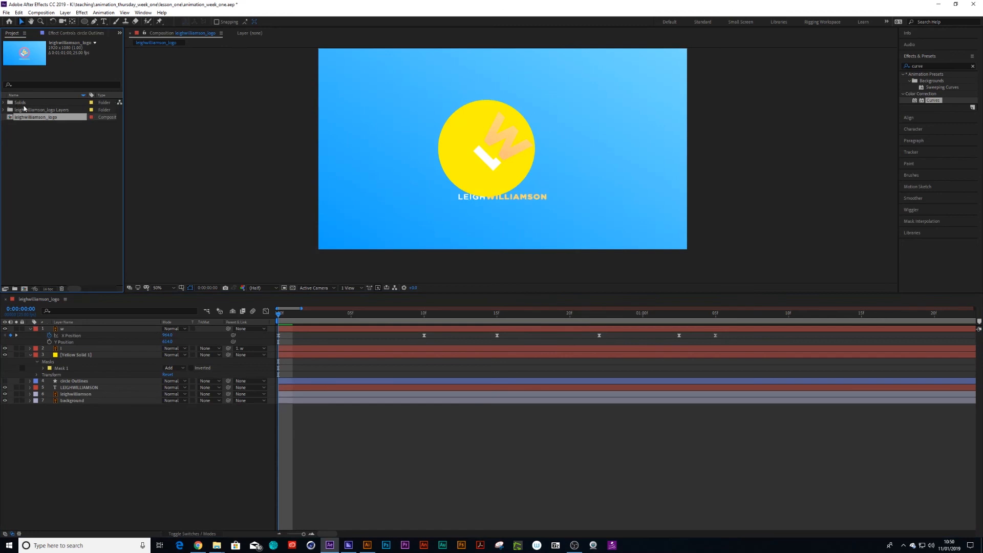
right_click(30, 195)
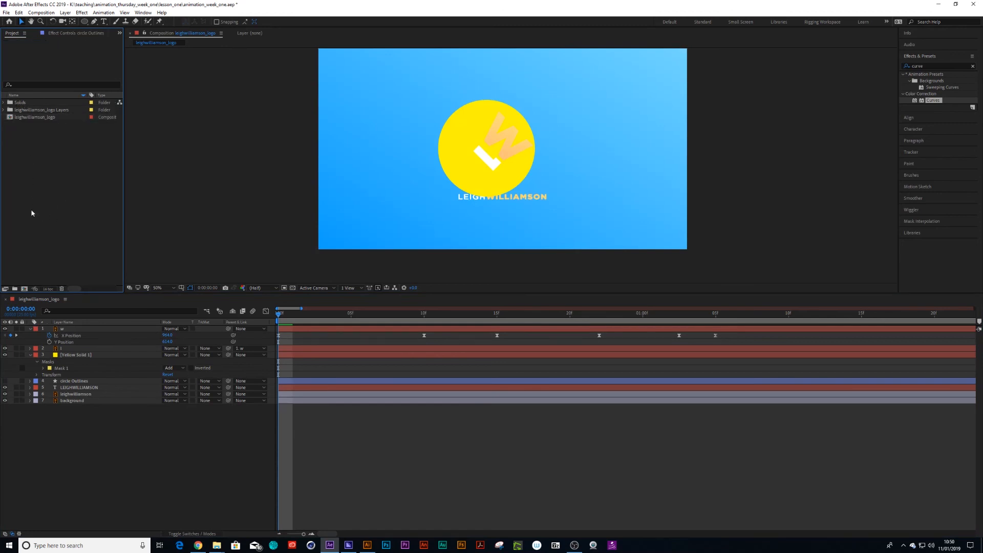
click(56, 207)
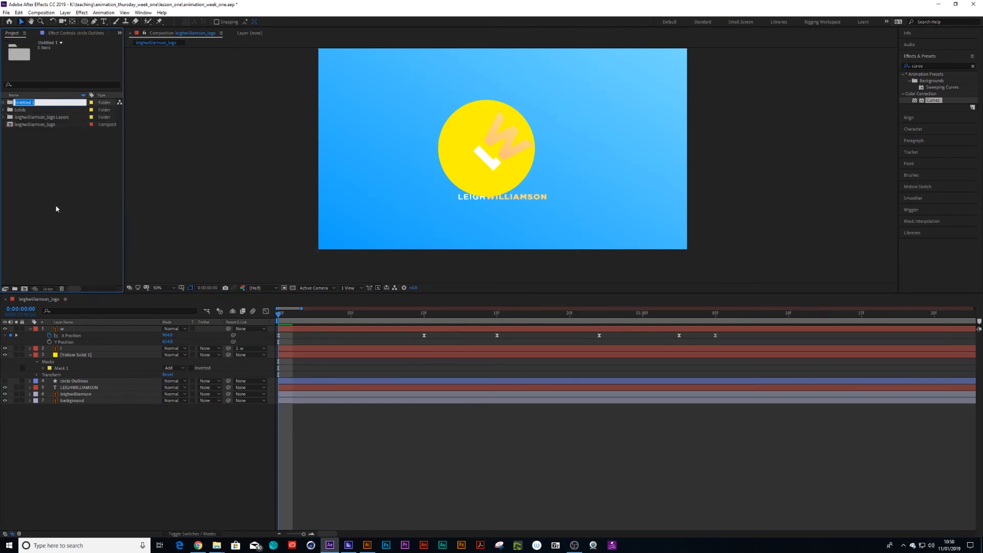
text(com)
key(BackSpace)
text(mp)
key(Return)
drag(29, 125, 28, 113)
click(4, 110)
Create a project folder named assets, move the logo layers folder into it, and collapse the precomp folder
right_click(30, 176)
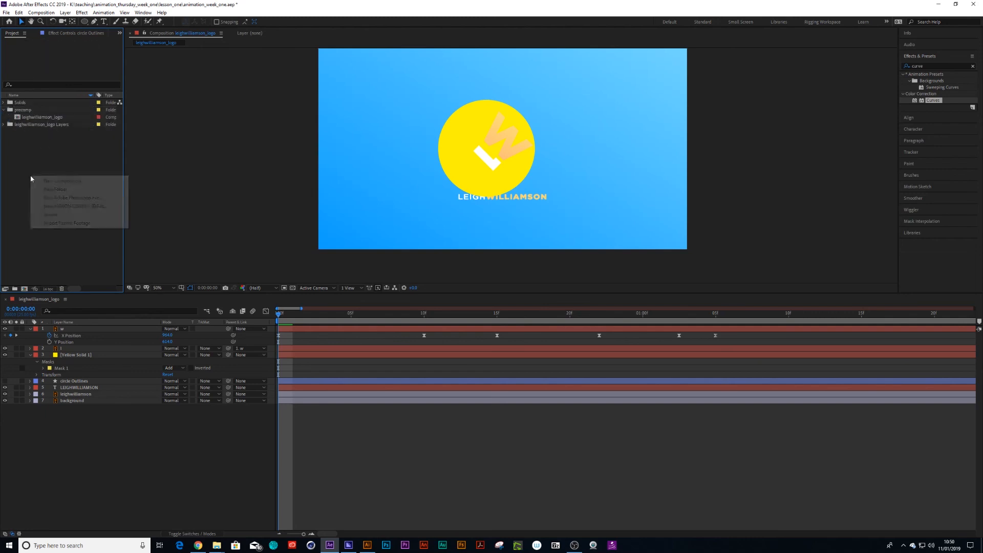
click(58, 193)
text(assets)
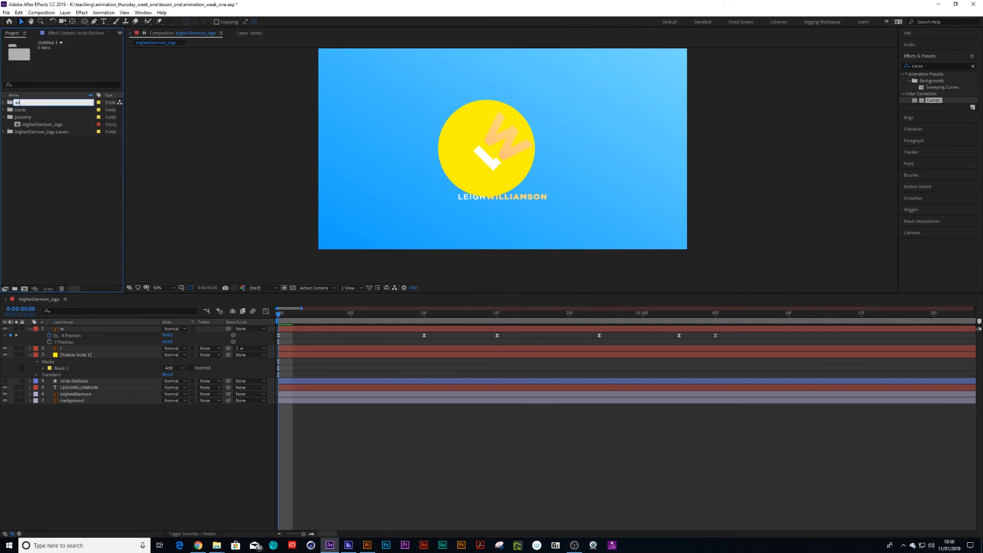
key(Return)
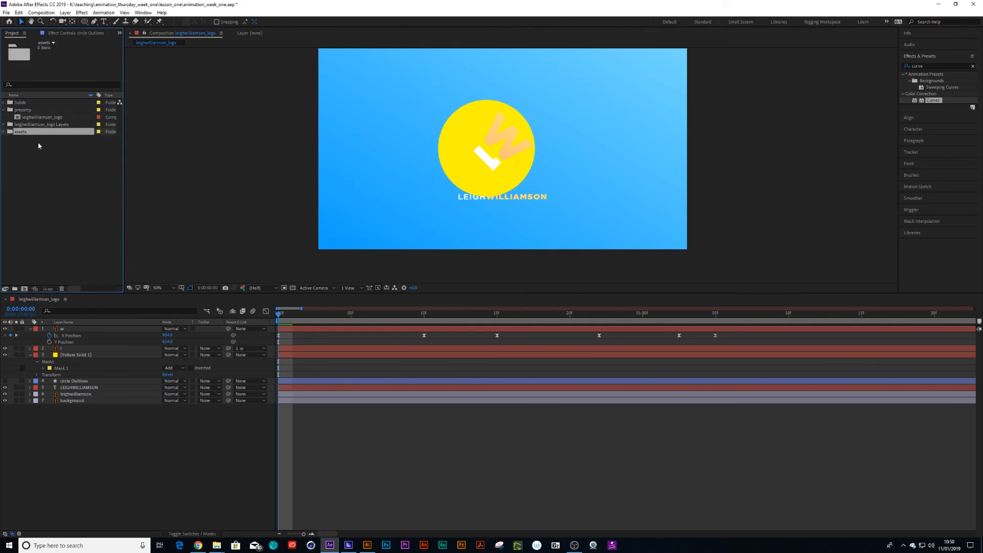
drag(25, 125, 14, 128)
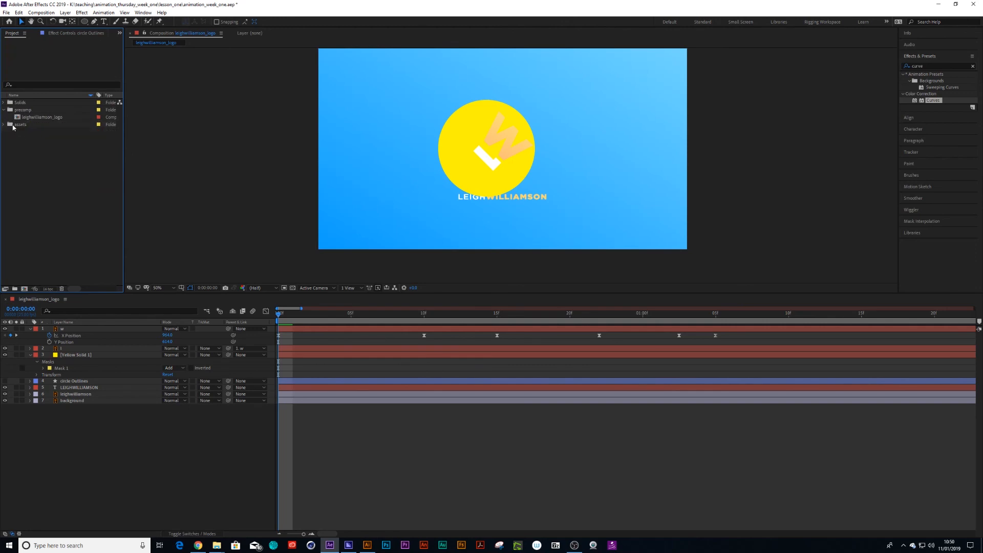
click(4, 109)
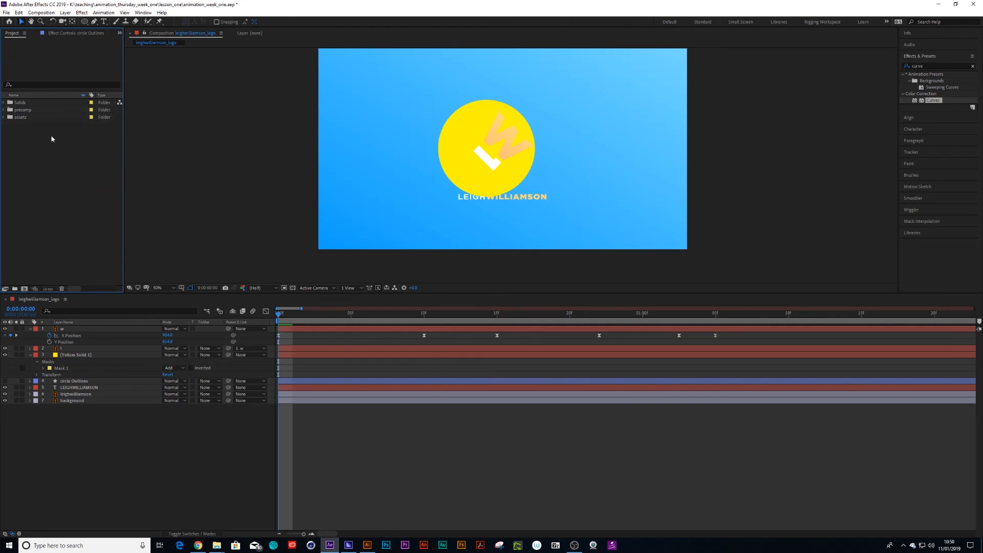
click(4, 110)
click(4, 110)
Scrub through the logo animation to preview it and return the playhead to the first frame
drag(440, 313, 377, 327)
key(comma)
key(comma)
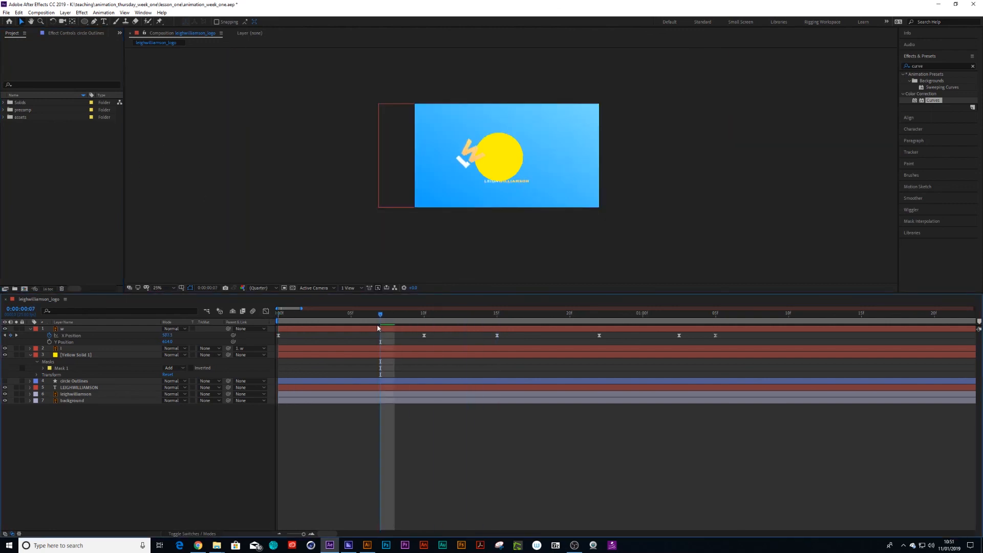
drag(316, 316, 276, 317)
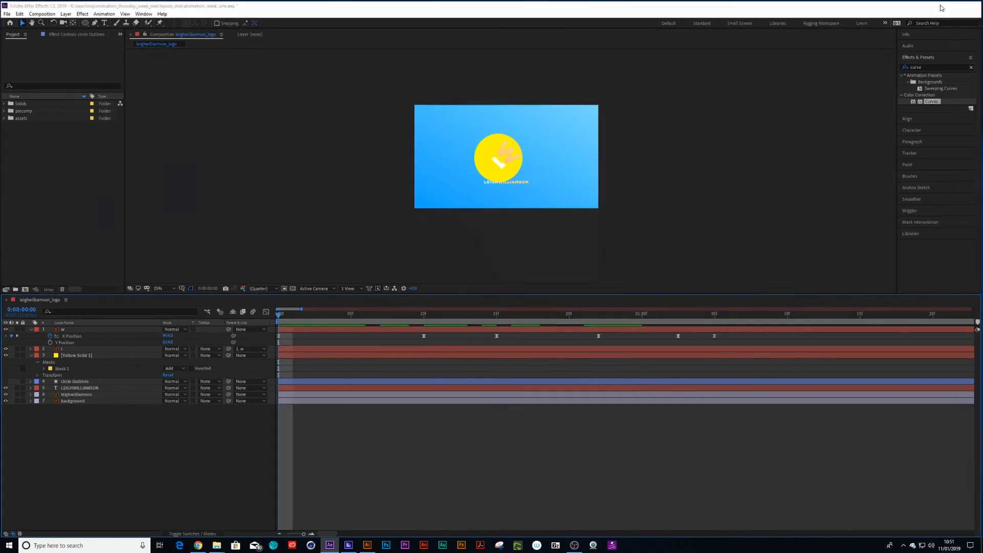
Switch to File Explorer and open the animation_thursday_week_one folder within teaching on the Backup (K:) drive
click(939, 6)
click(729, 53)
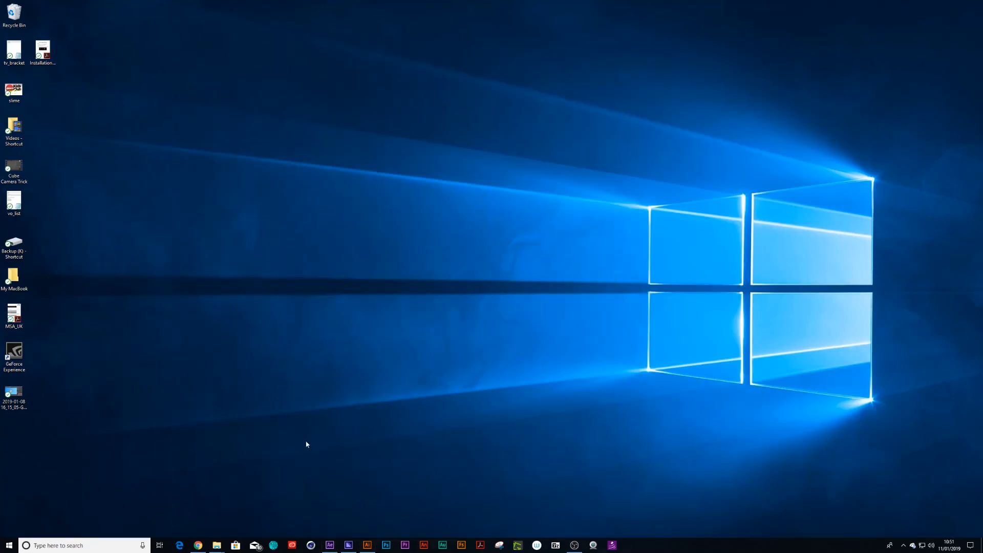
double_click(14, 243)
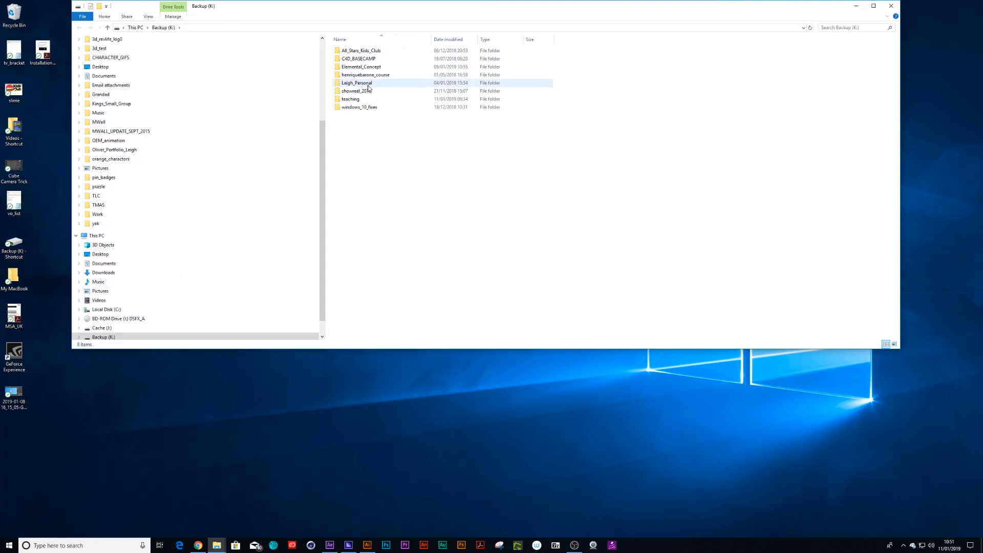
double_click(353, 99)
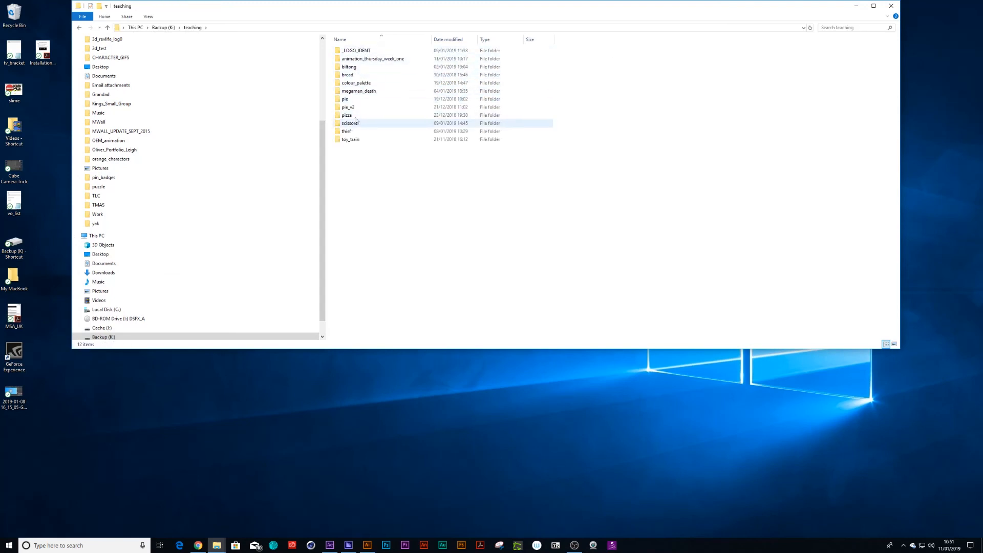
double_click(382, 60)
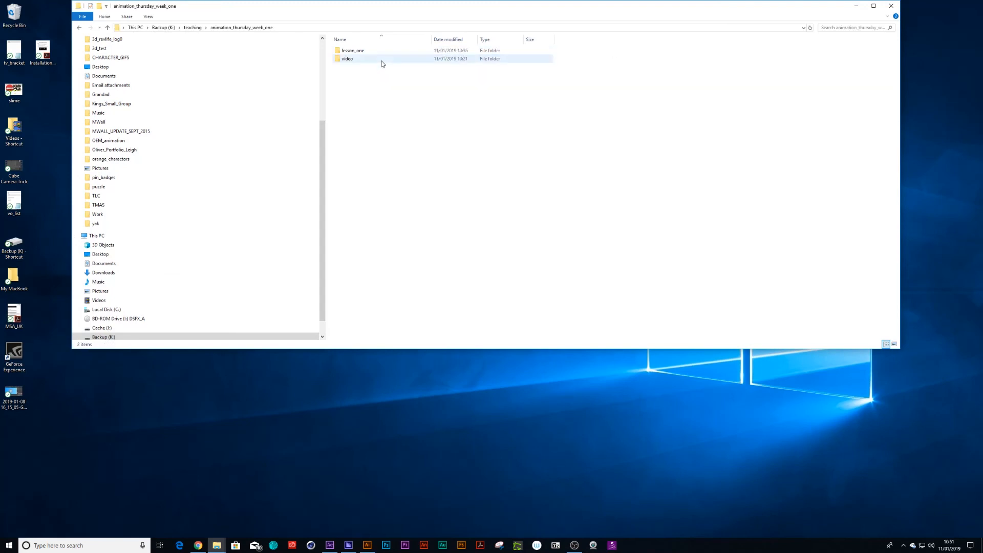
Create a new folder named _renders beside the lesson_one and video folders
right_click(367, 103)
mouse_move(350, 194)
click(384, 194)
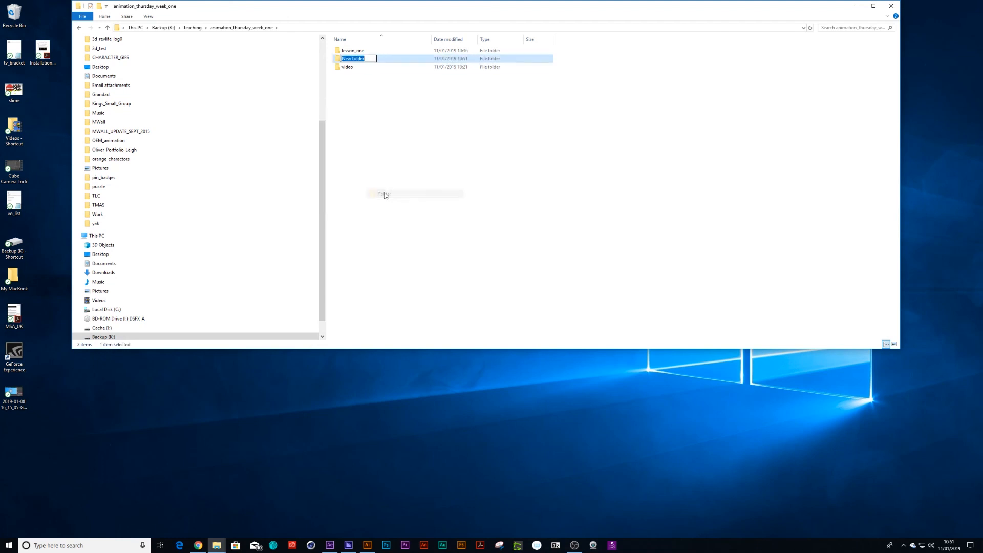
text(_renders)
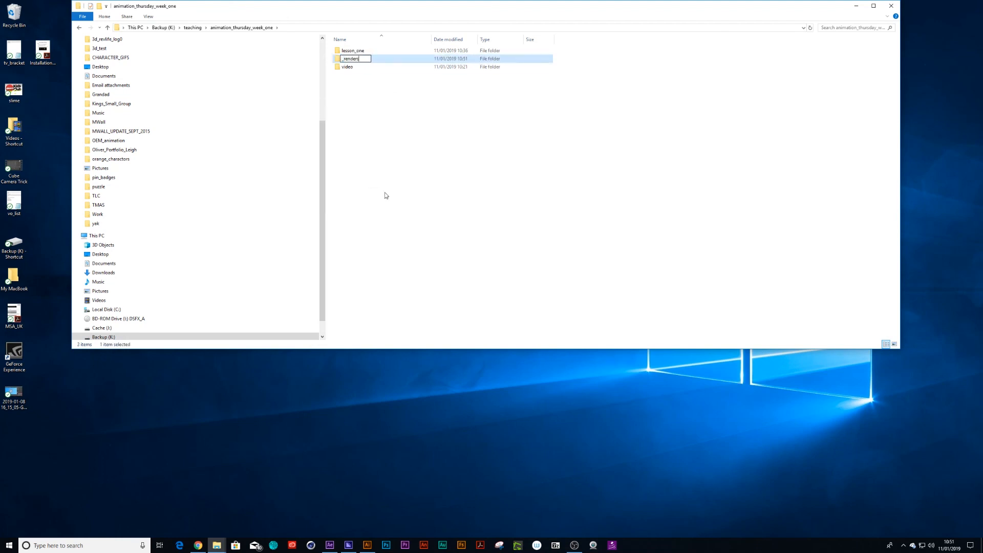
key(Return)
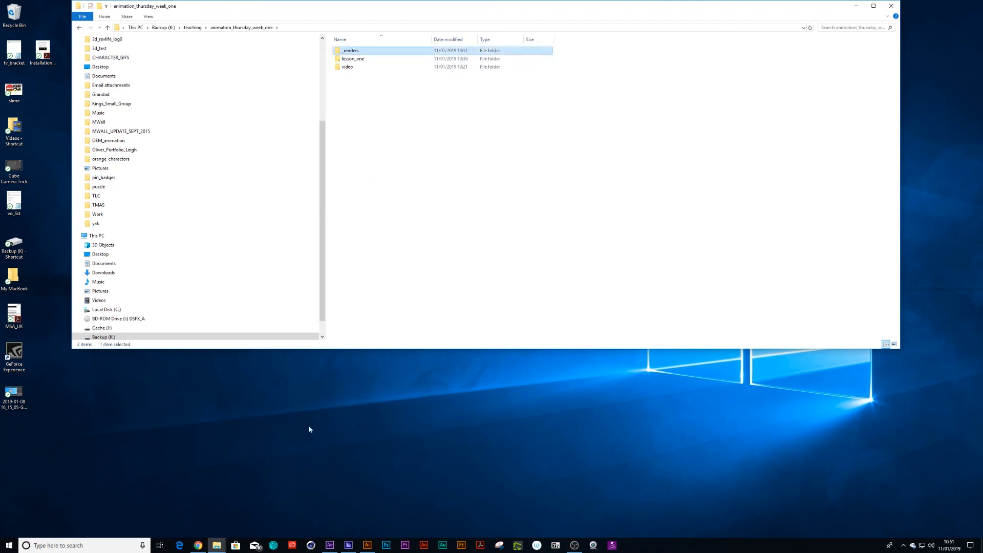
Switch back to After Effects and export the logo composition to the Adobe Media Encoder queue
click(330, 545)
click(6, 12)
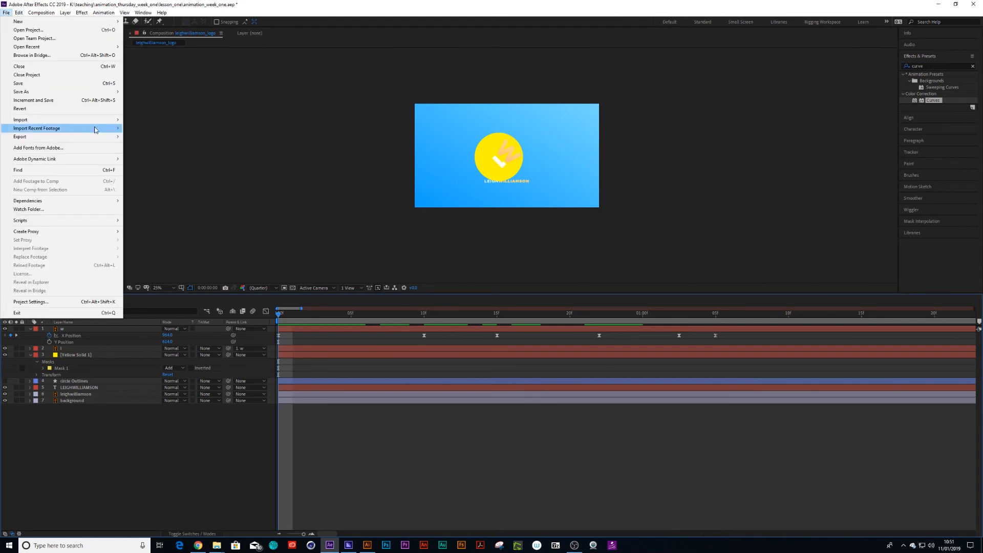
mouse_move(101, 137)
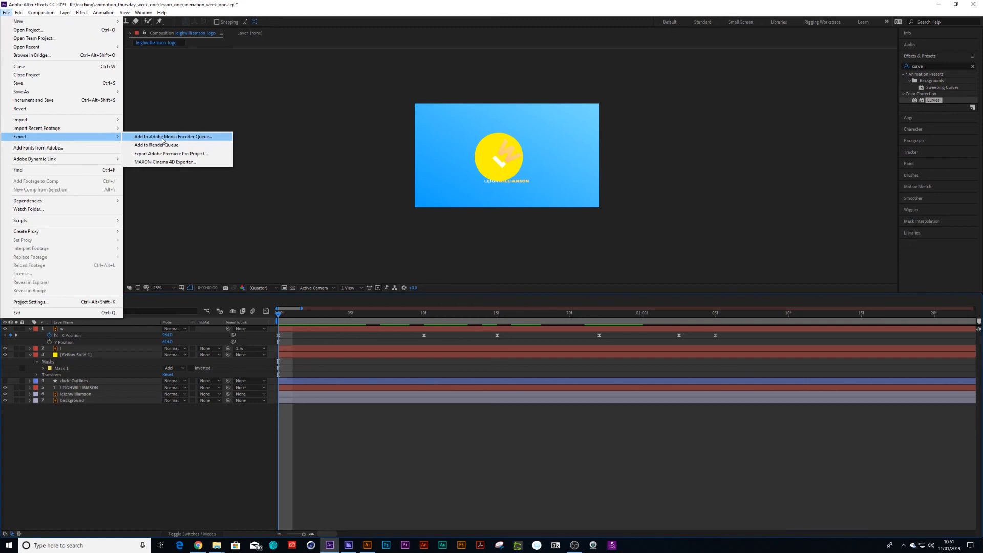
click(163, 139)
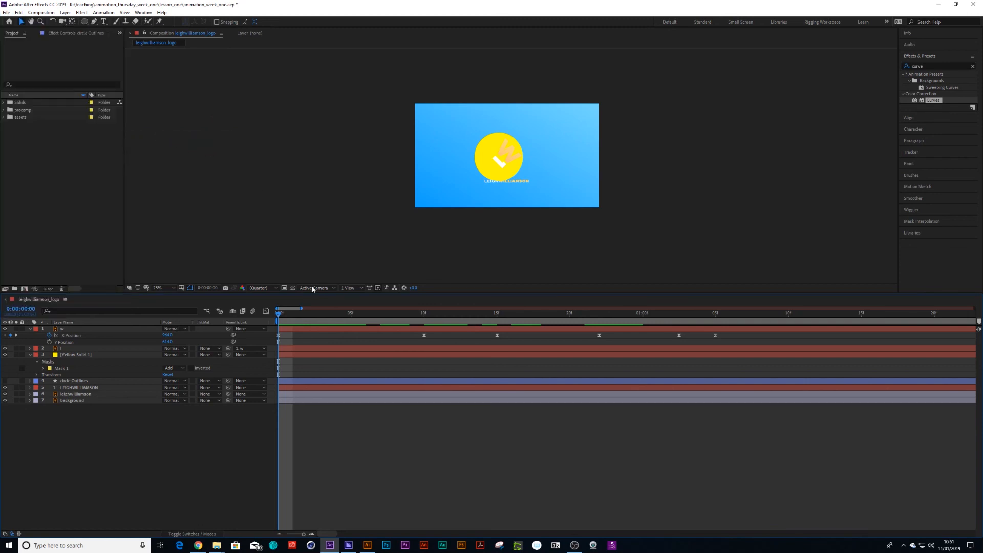
Bring up Media Encoder and arrange its window and the After Effects window so the queued composition is in view
click(939, 4)
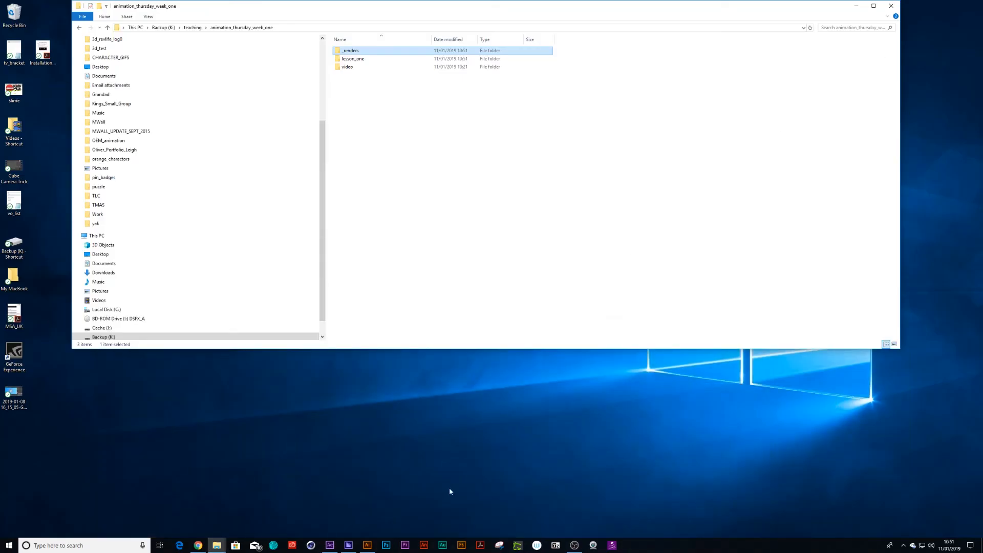
click(348, 546)
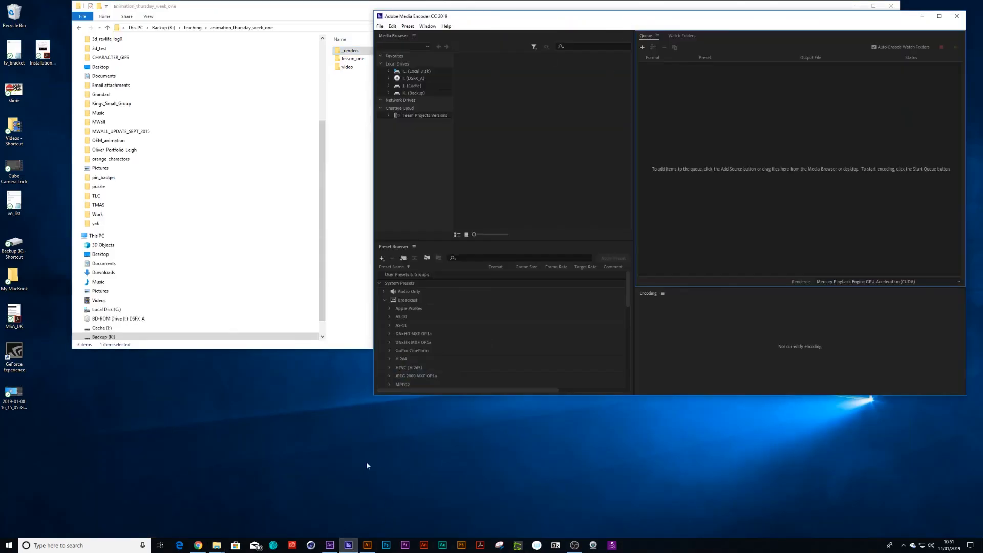
click(330, 545)
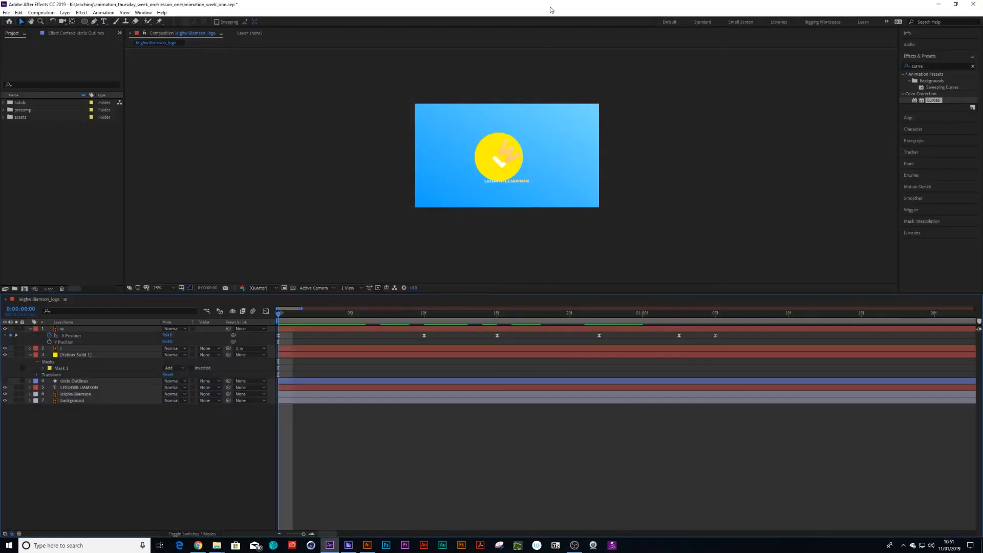
key(ctrl+alt+m)
drag(630, 9, 673, 174)
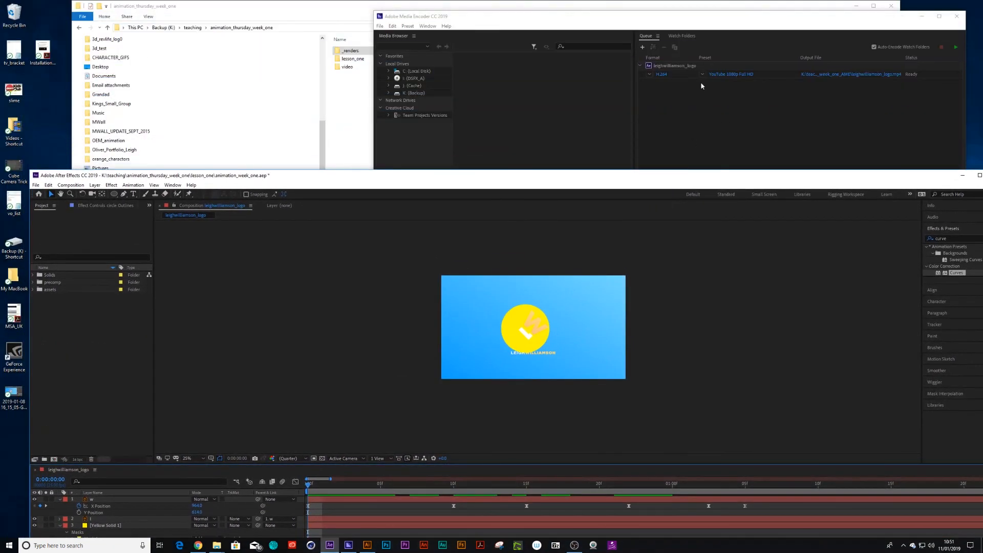
click(732, 97)
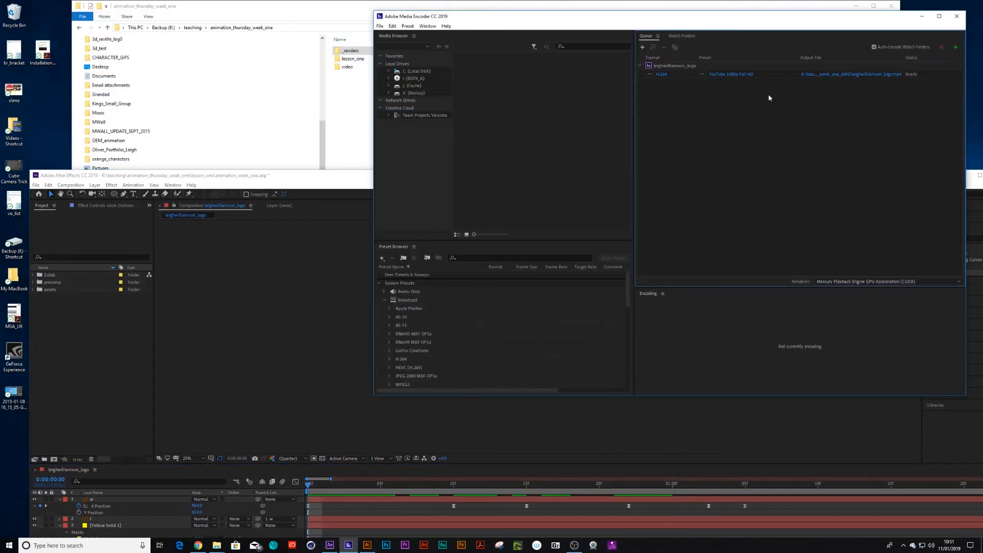
drag(761, 19, 708, 23)
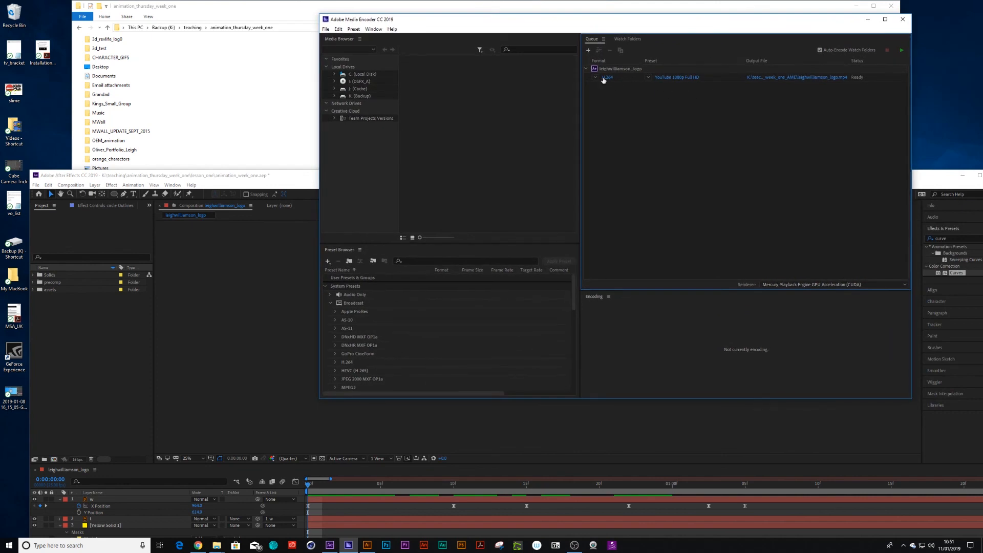
Set the queued composition's H.264 export preset to YouTube 1080p Full HD and accept the export settings
click(680, 78)
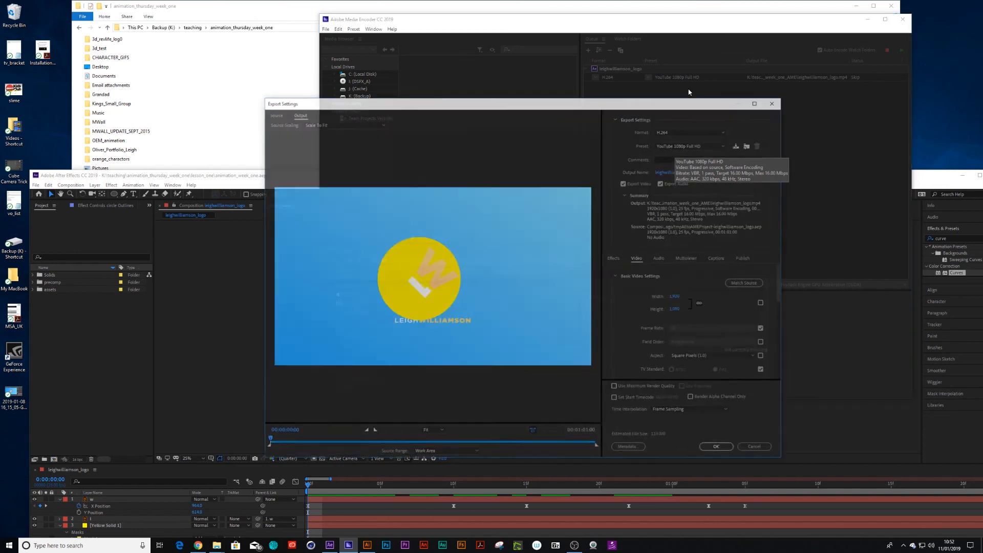
click(710, 147)
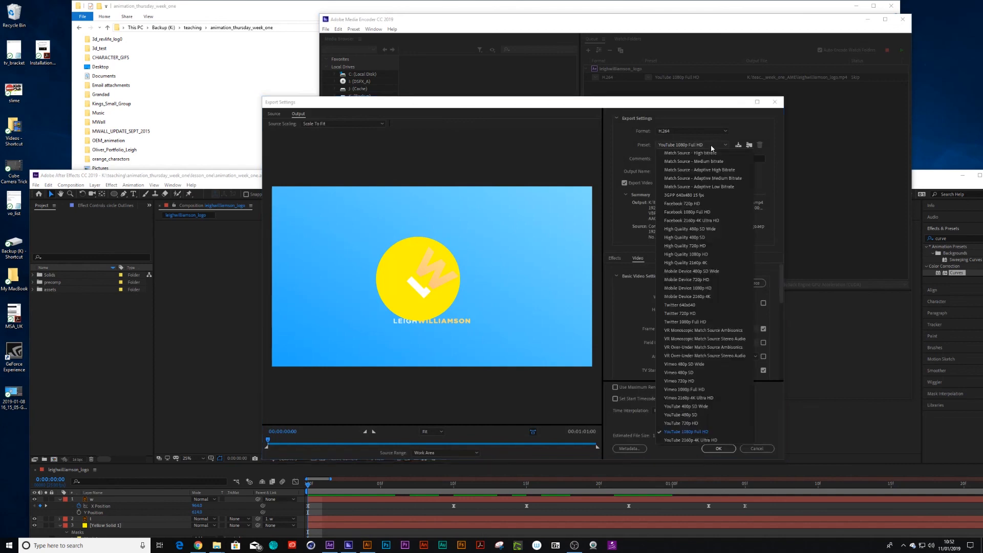
click(693, 436)
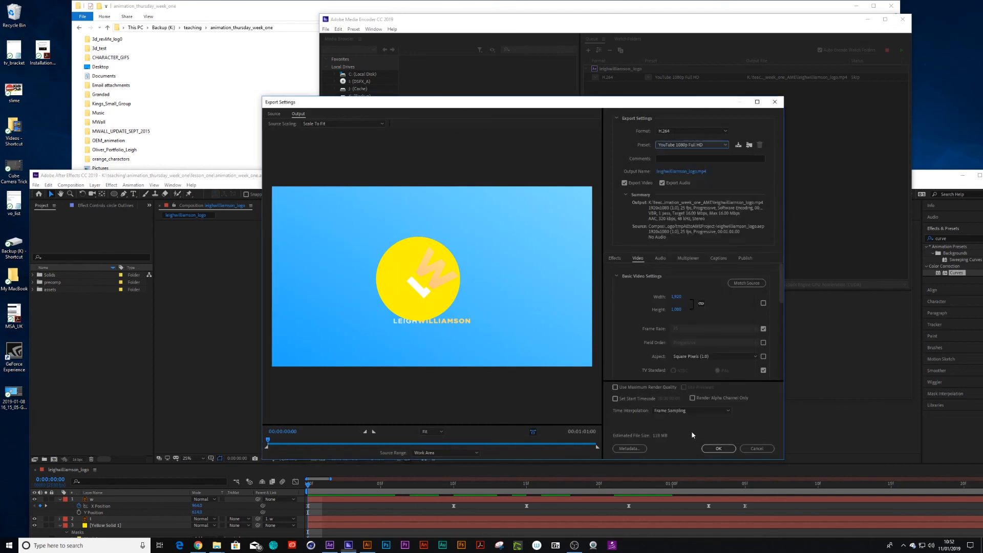
click(719, 448)
Set the output file's location to the _renders folder in animation_thursday_week_one and start rendering the queue
click(818, 77)
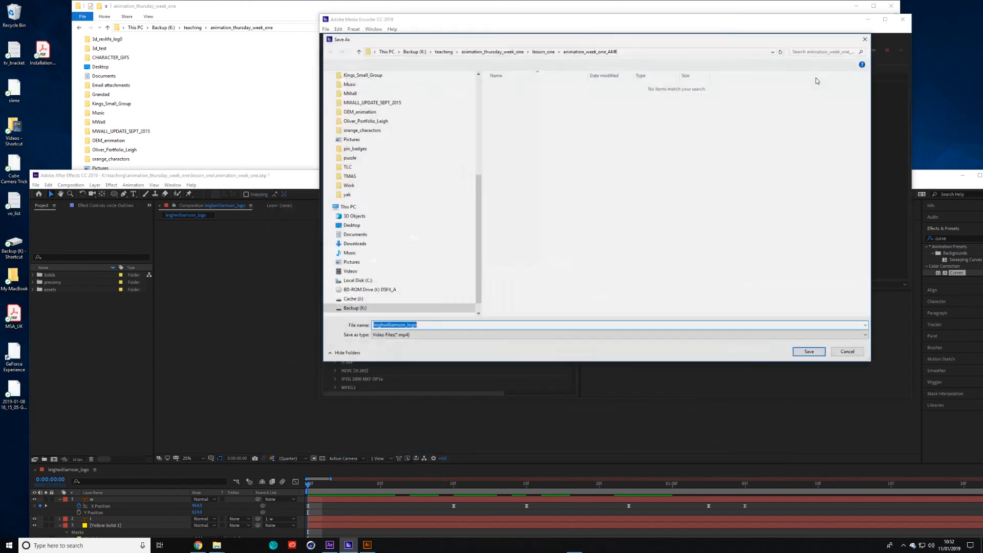
click(504, 52)
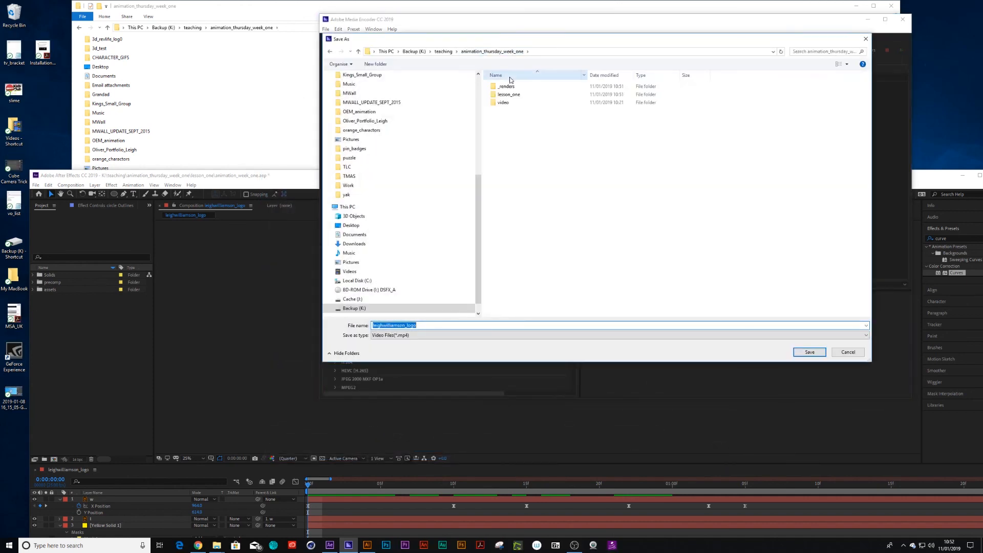
click(509, 87)
double_click(509, 87)
click(810, 351)
click(902, 50)
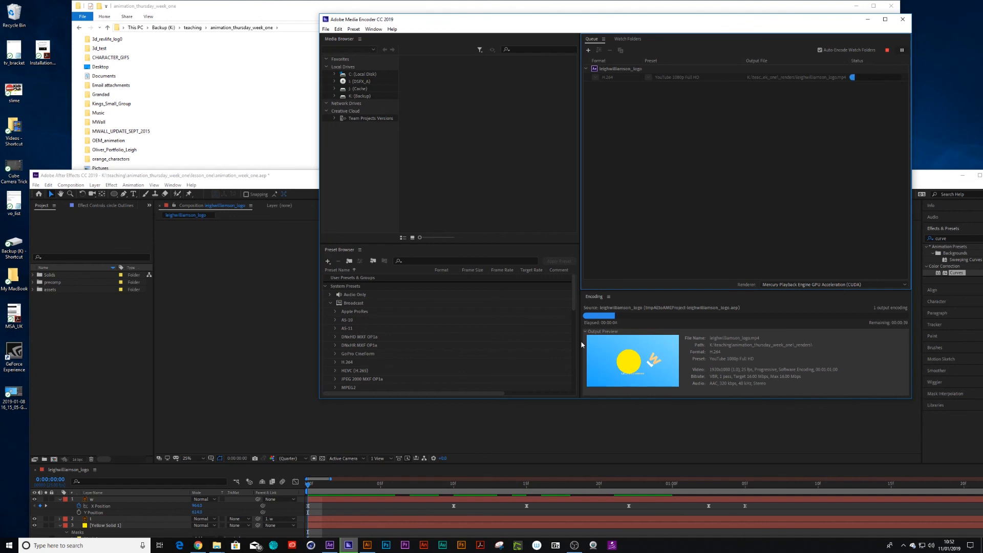
Switch back to After Effects and collapse the properties of the w and yellow solid layers
key(alt+Tab)
drag(620, 178, 638, 17)
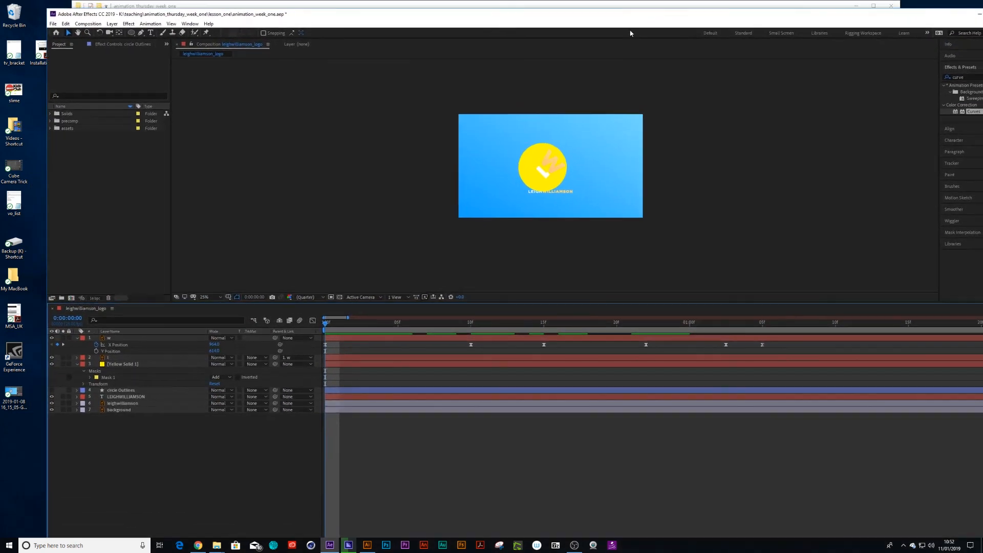
click(161, 439)
click(78, 338)
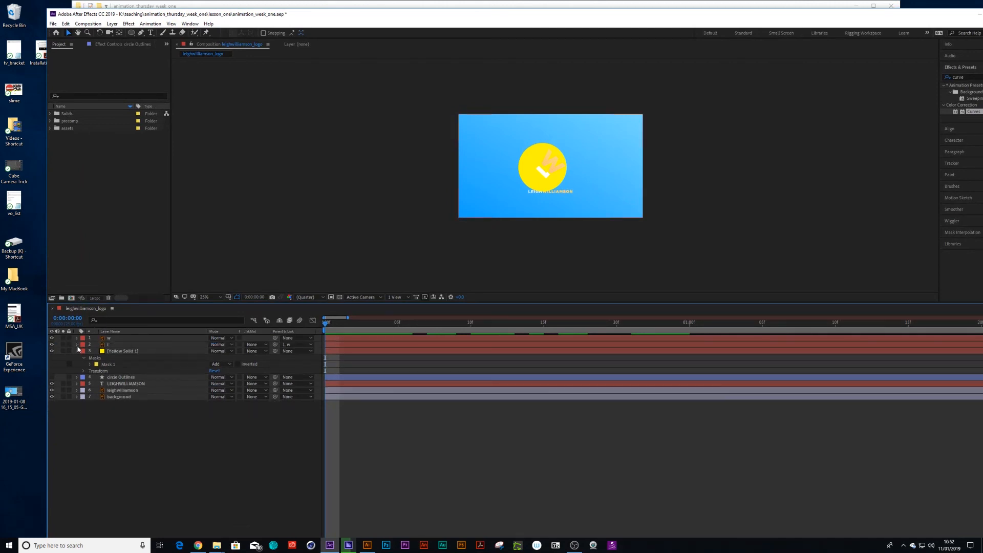
click(77, 351)
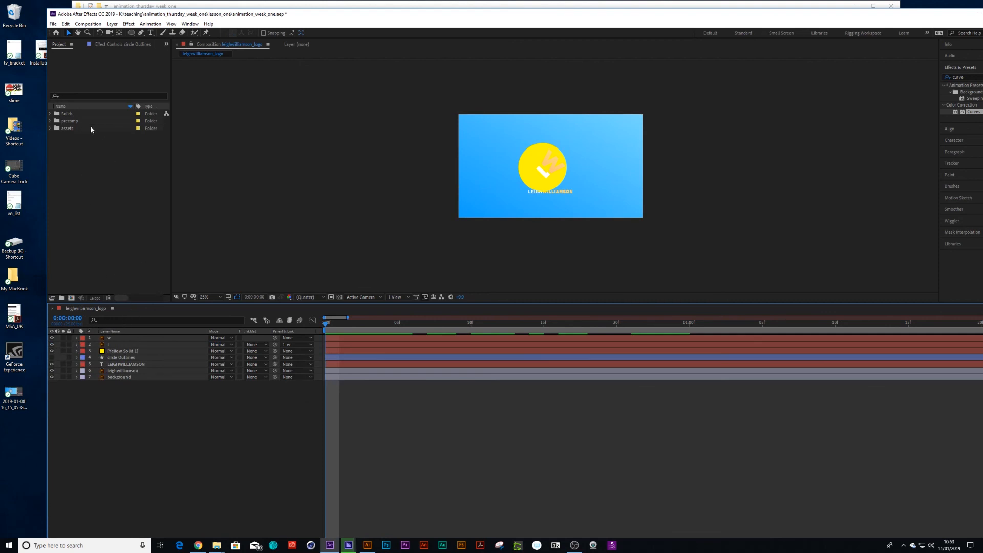
Look inside the precomp folder, search the project items for the logo composition by name, select it, and clear the search
click(50, 122)
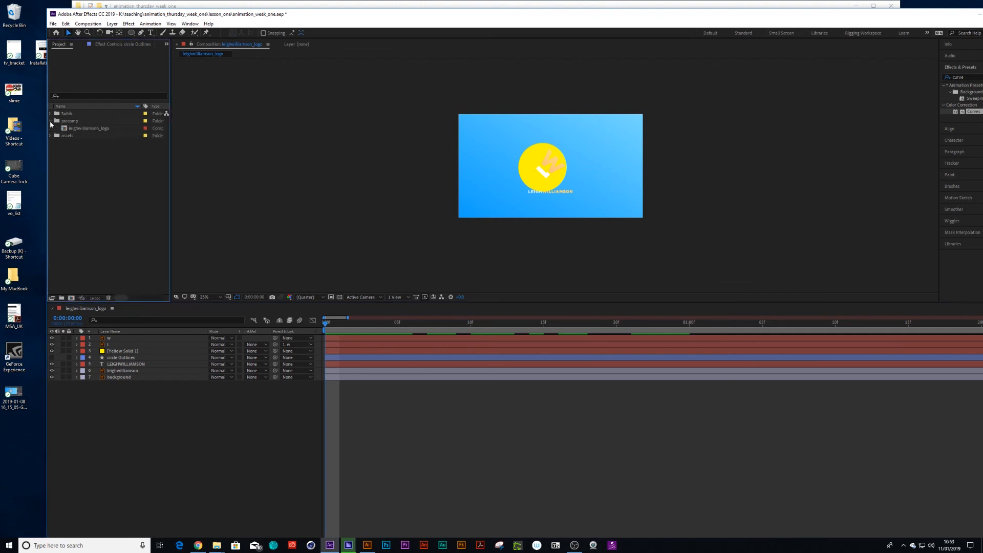
click(50, 121)
click(71, 94)
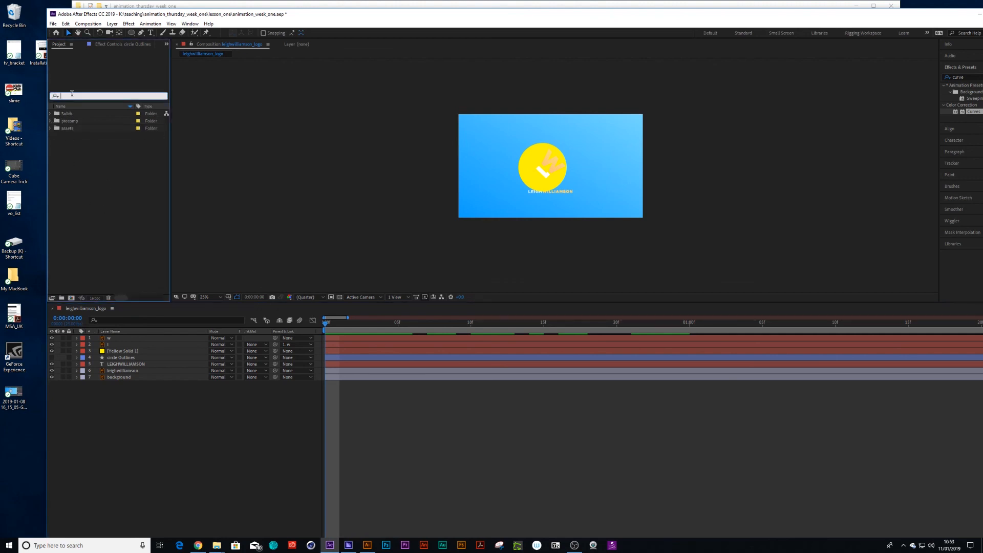
text(leigh)
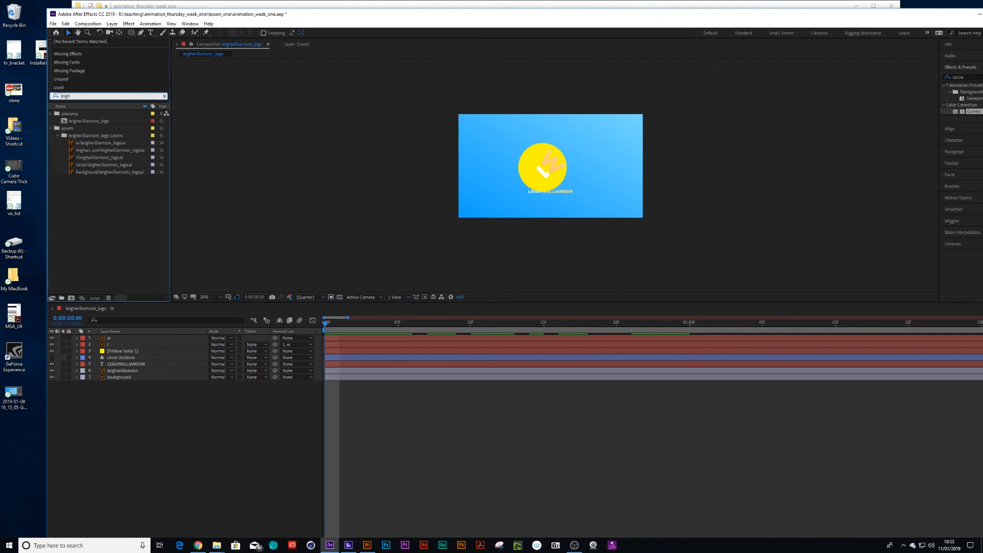
click(77, 121)
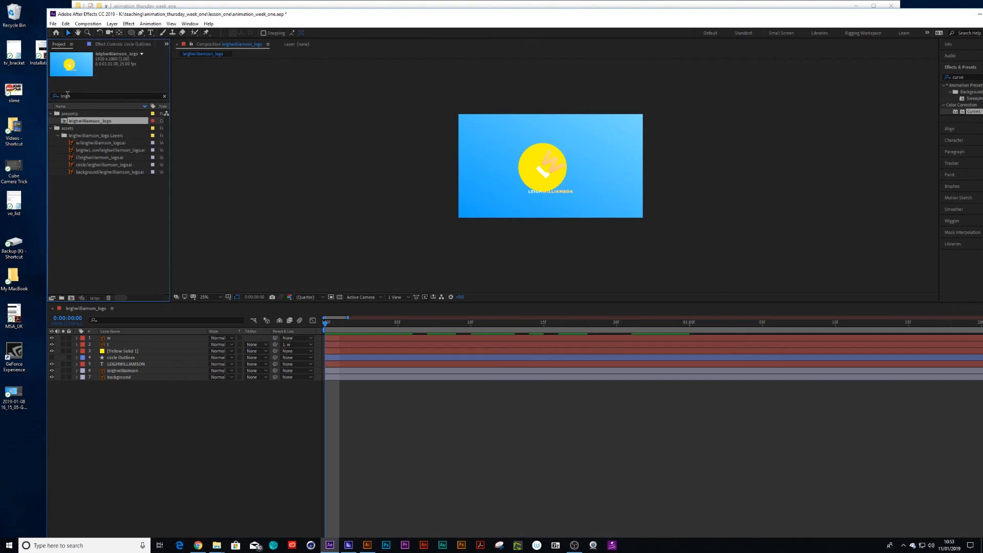
double_click(74, 95)
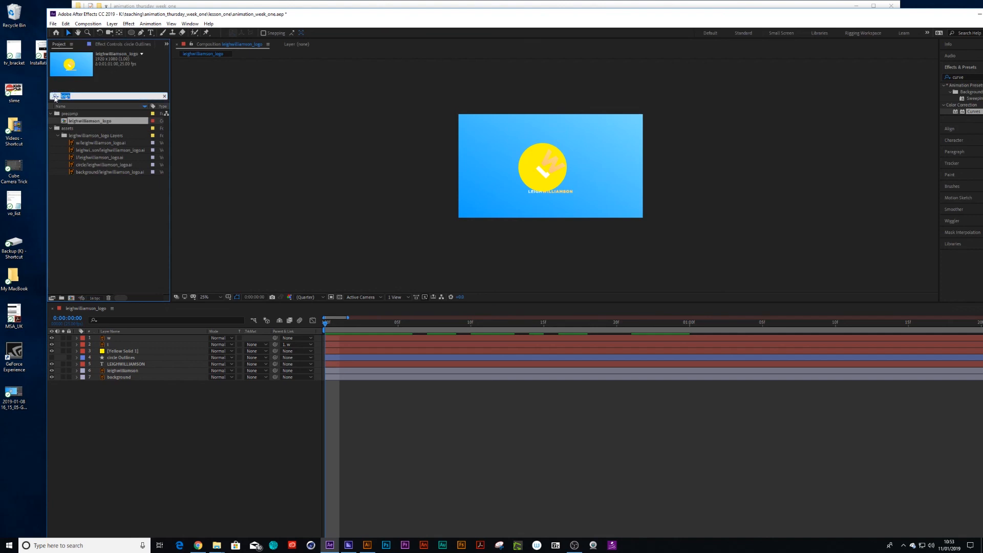
key(BackSpace)
click(87, 82)
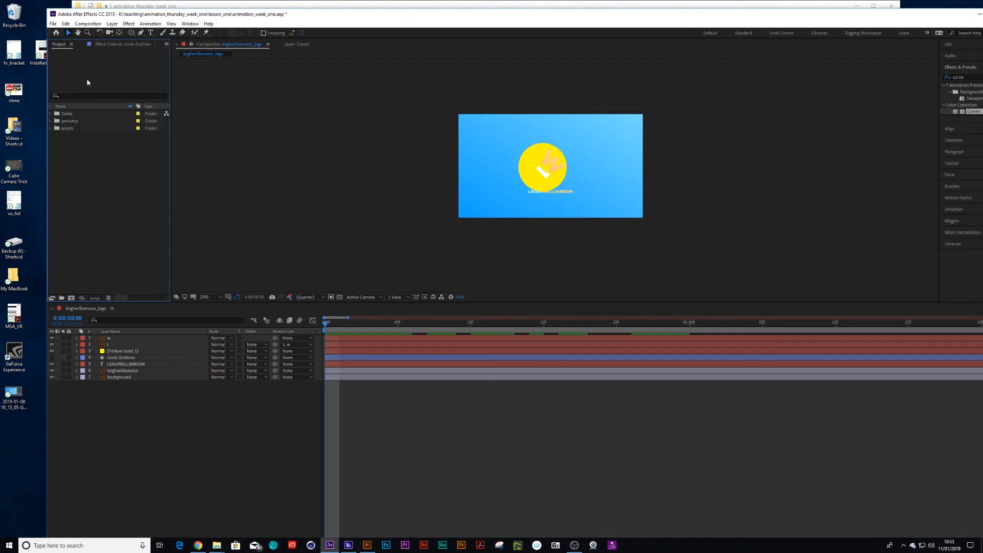
Filter the timeline's layer properties by "scale" to examine every layer's Scale property, and clear the filter
click(202, 362)
click(129, 320)
text(sac)
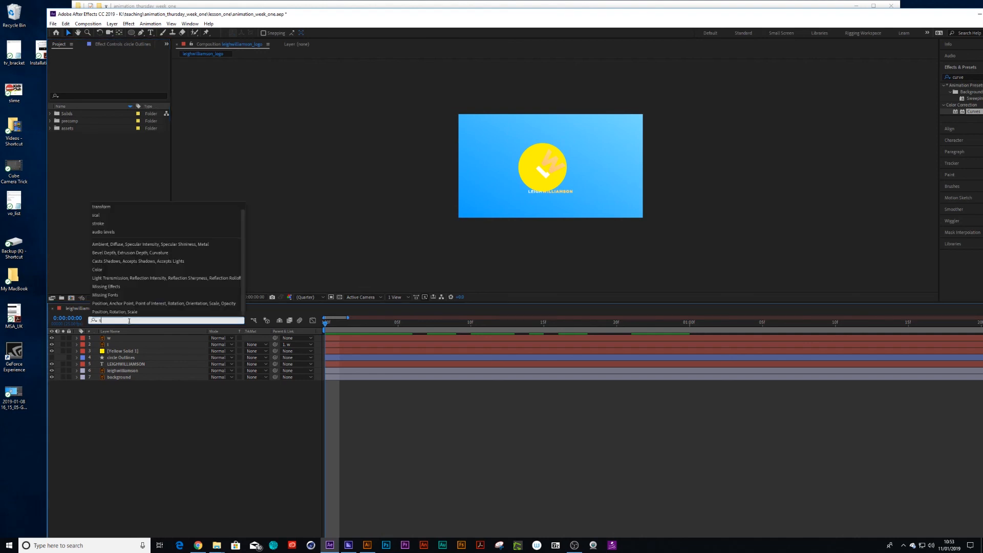
key(BackSpace)
key(BackSpace)
text(cale)
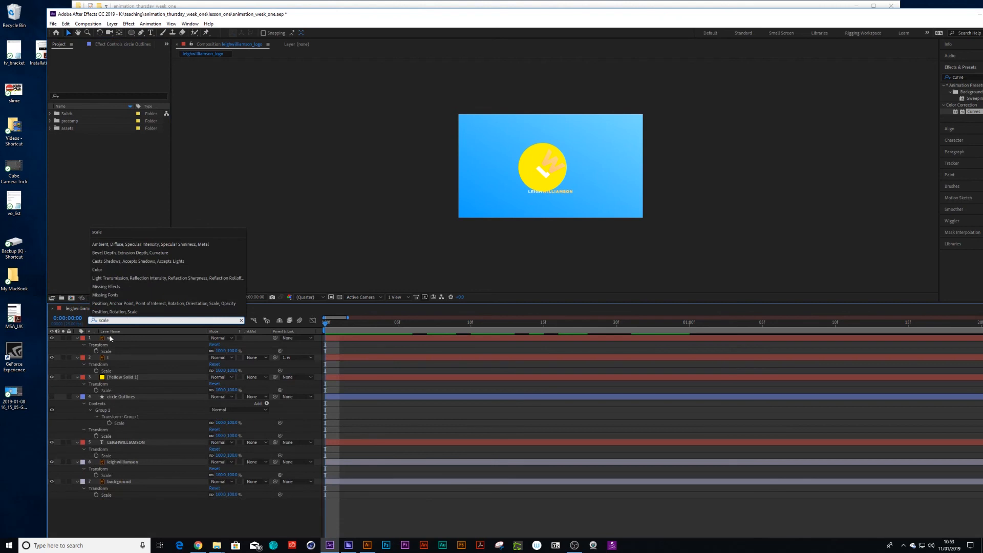
click(105, 384)
click(104, 504)
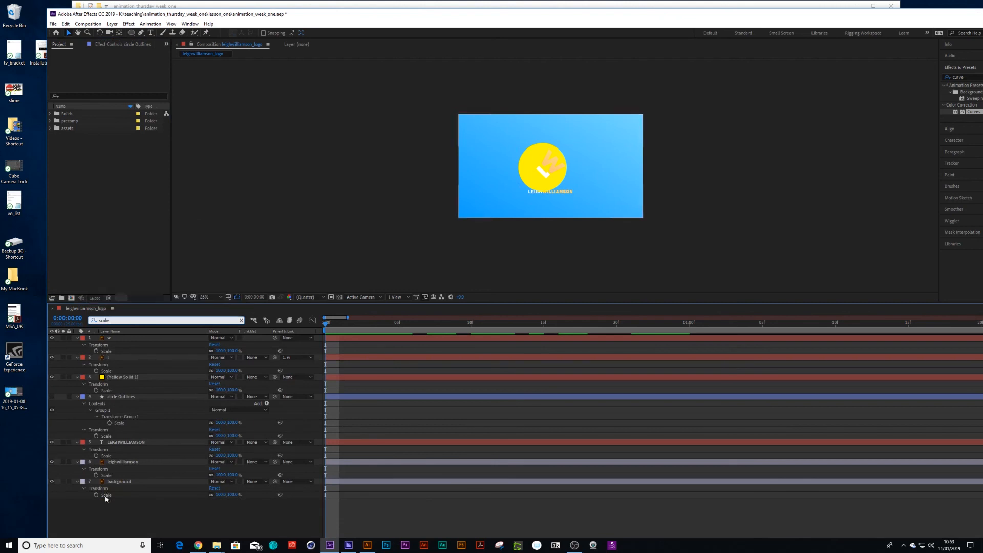
key(BackSpace)
key(BackSpace)
key(BackSpace)
key(BackSpace)
key(BackSpace)
click(161, 455)
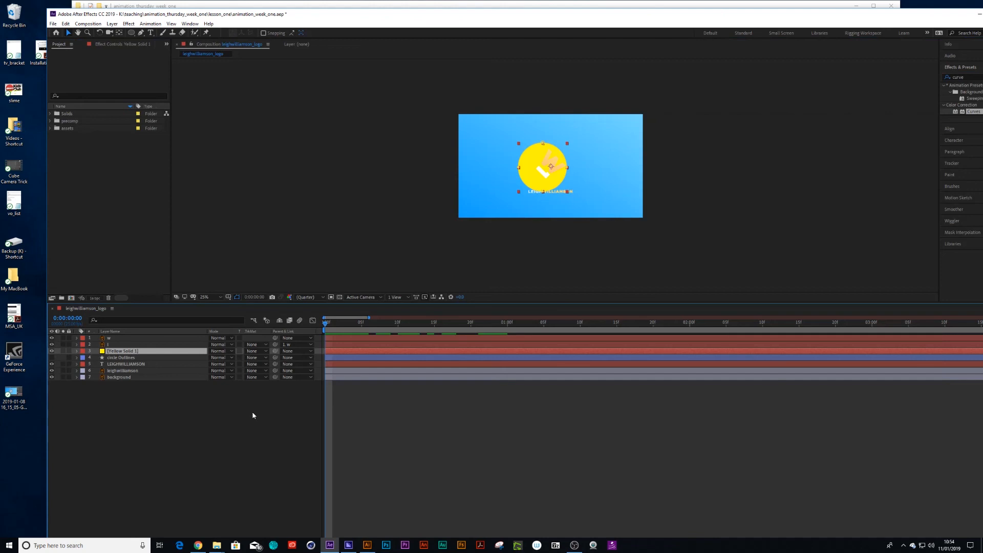
Maximise the timeline to fill the workspace and restore the normal layout, repeating the toggle
key(grave)
key(grave)
click(284, 439)
key(grave)
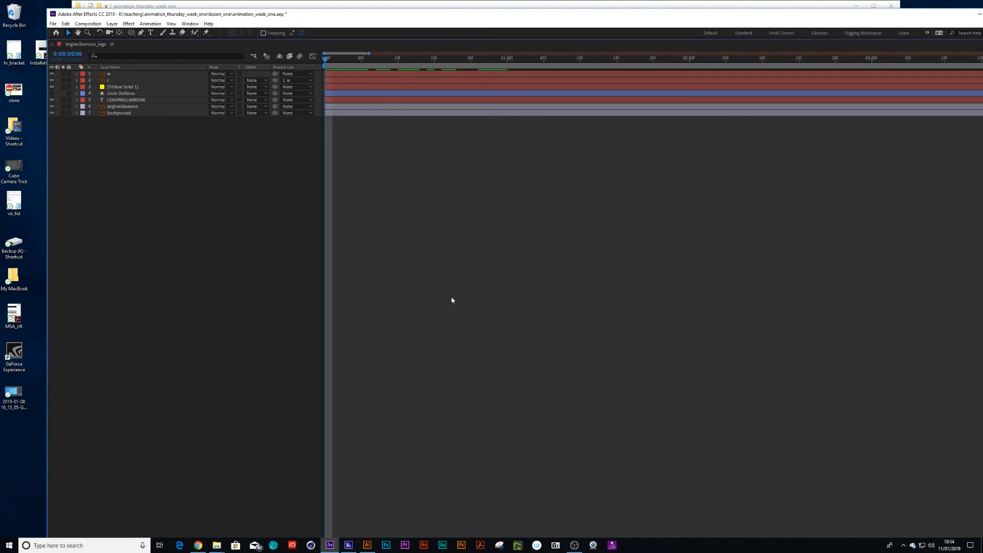
key(grave)
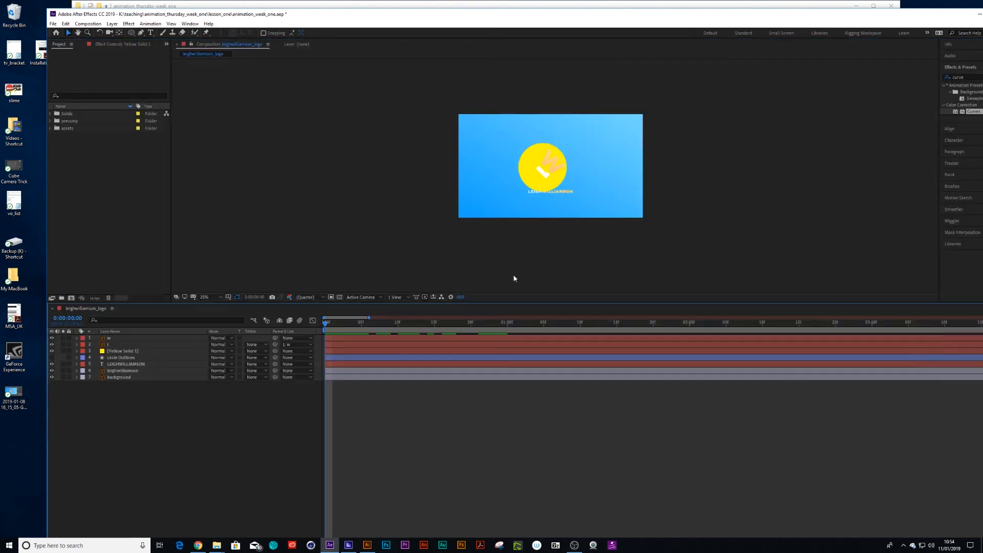
key(grave)
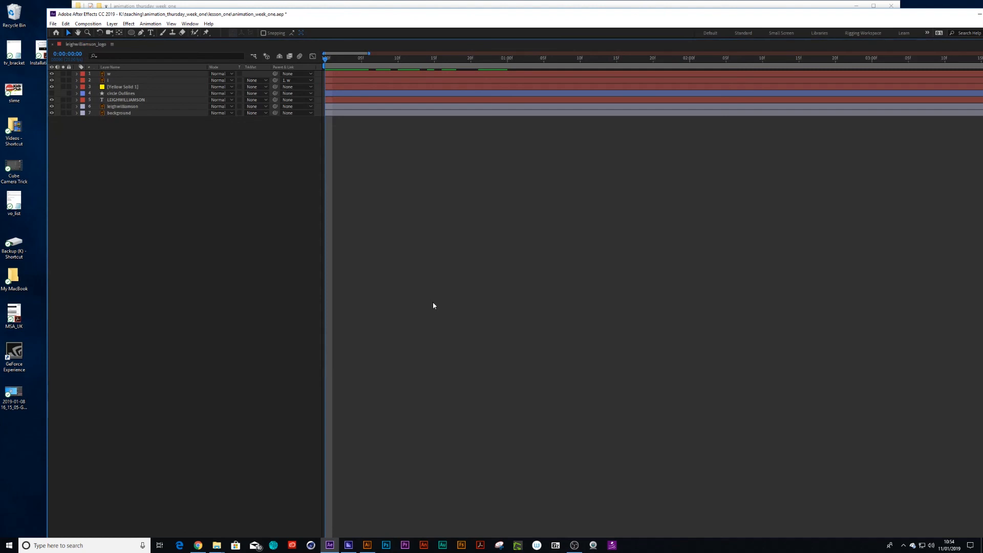
key(grave)
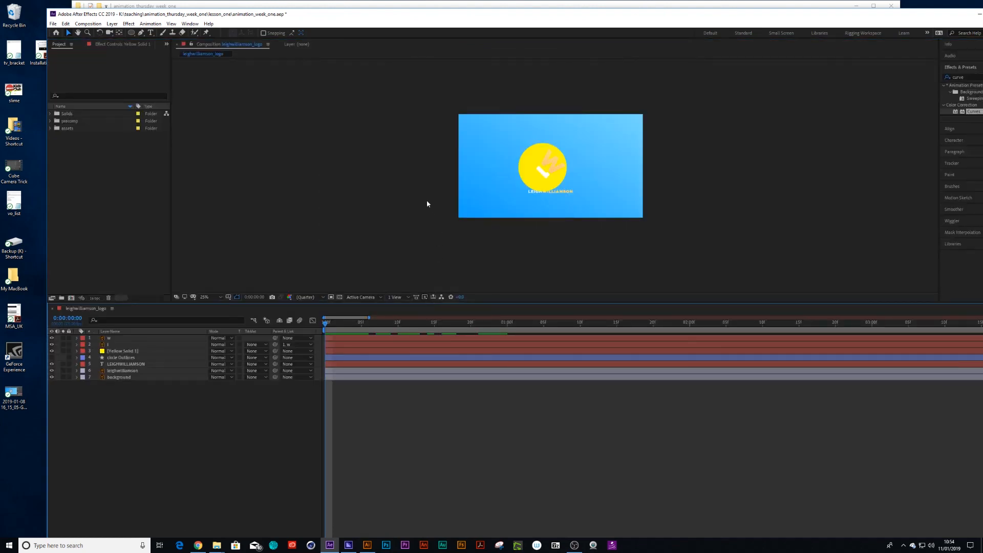
View the composition preview maximised across the workspace and return it to its normal size
click(426, 182)
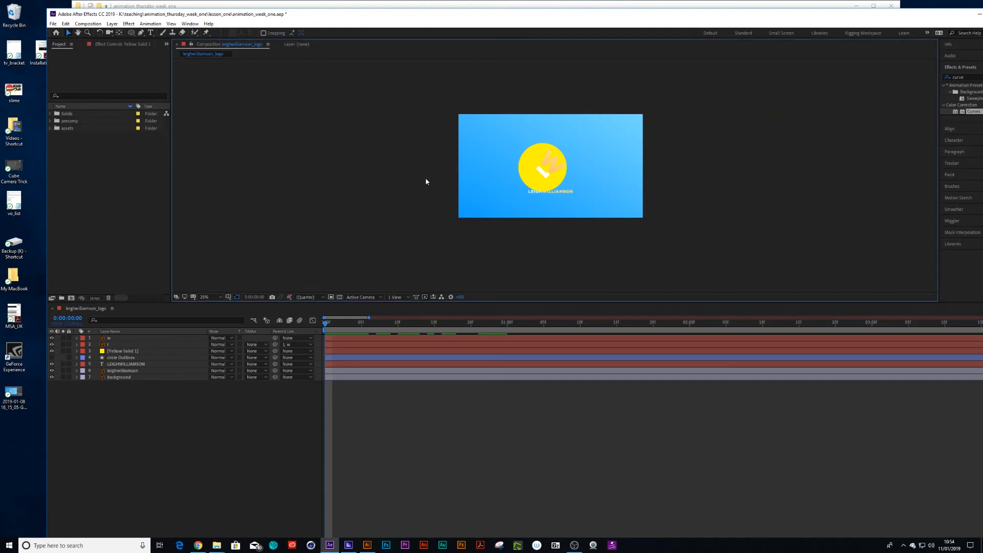
key(grave)
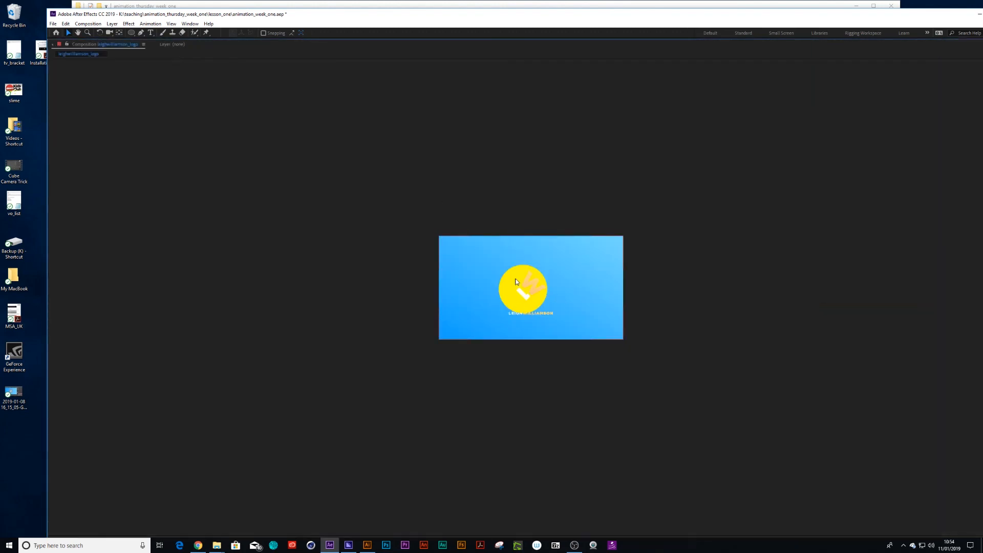
key(grave)
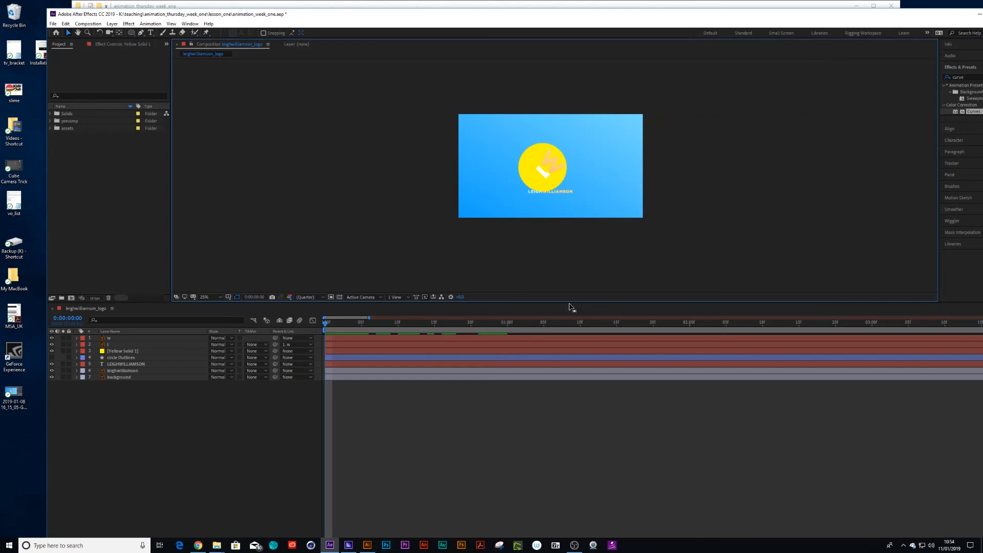